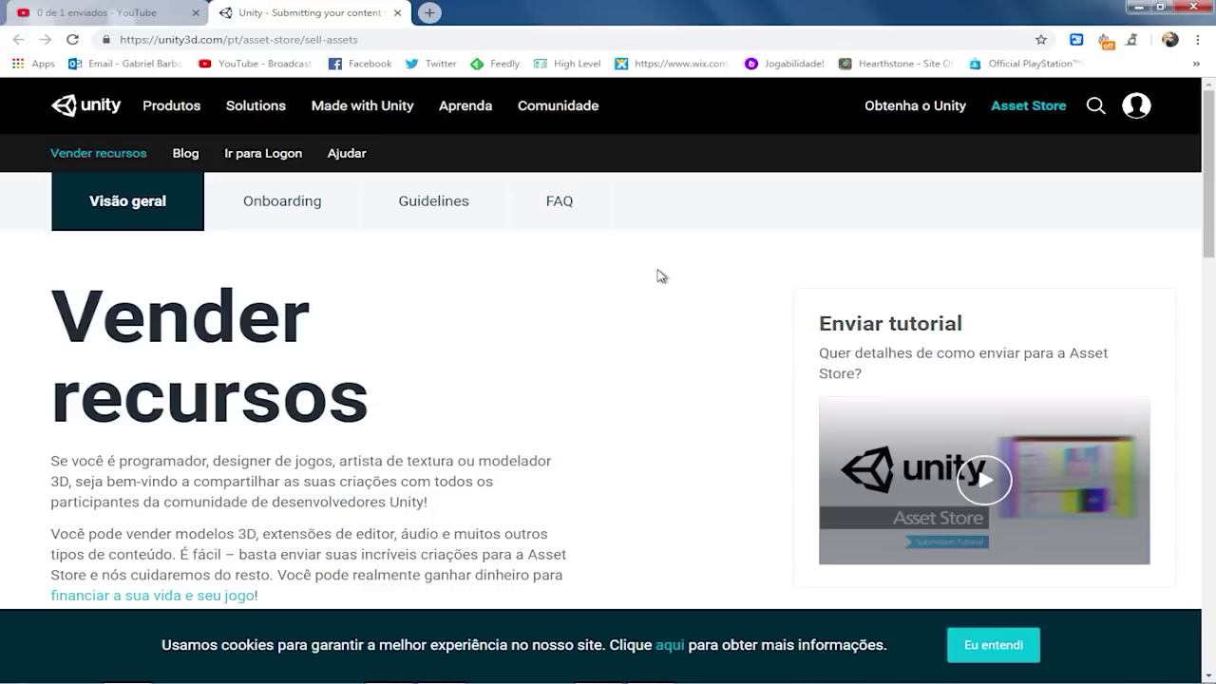
Open step 3's 'aqui' publisher login link under 'Enviar seu conteúdo' in a new tab and view it.
scroll(654, 326, down, 2)
scroll(654, 326, down, 2)
scroll(654, 326, up, 1)
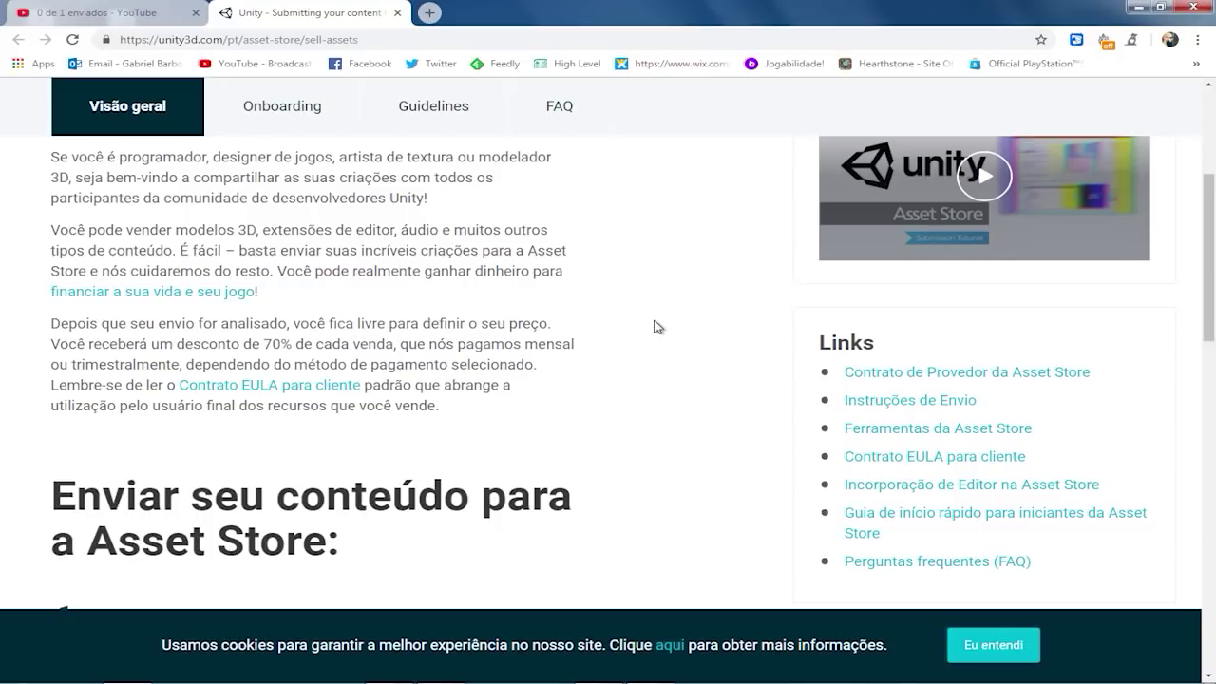
scroll(655, 326, down, 5)
scroll(655, 326, up, 2)
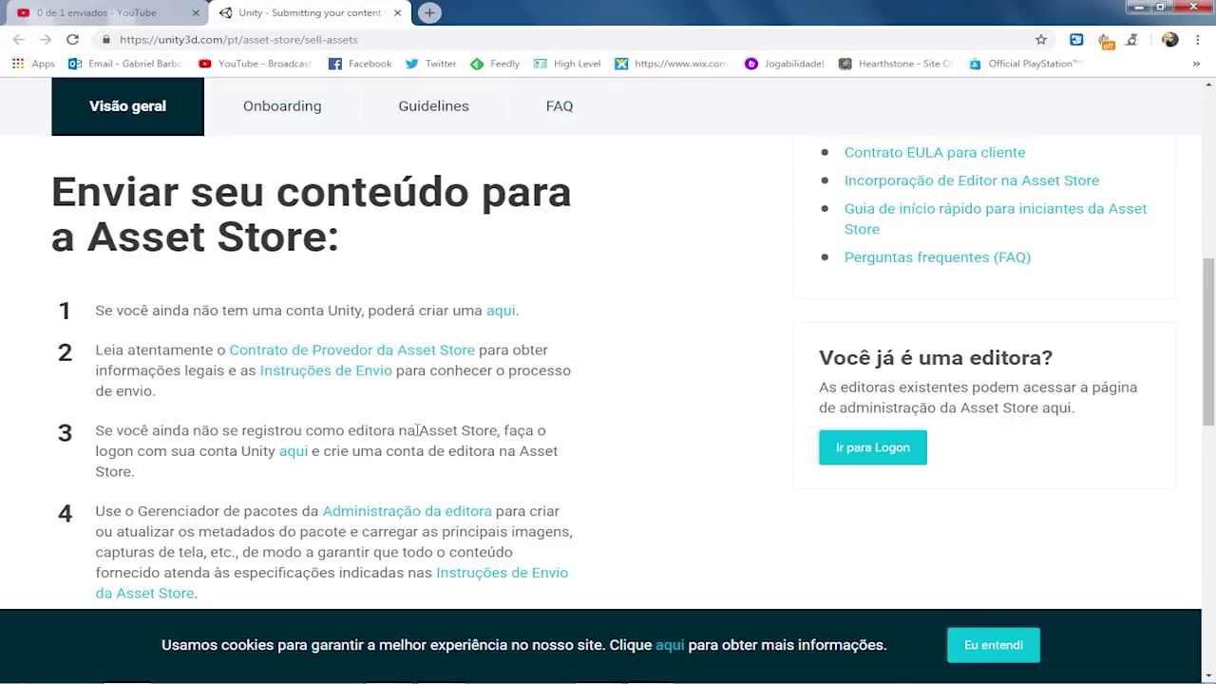
click(294, 455)
click(73, 39)
right_click(290, 451)
click(336, 466)
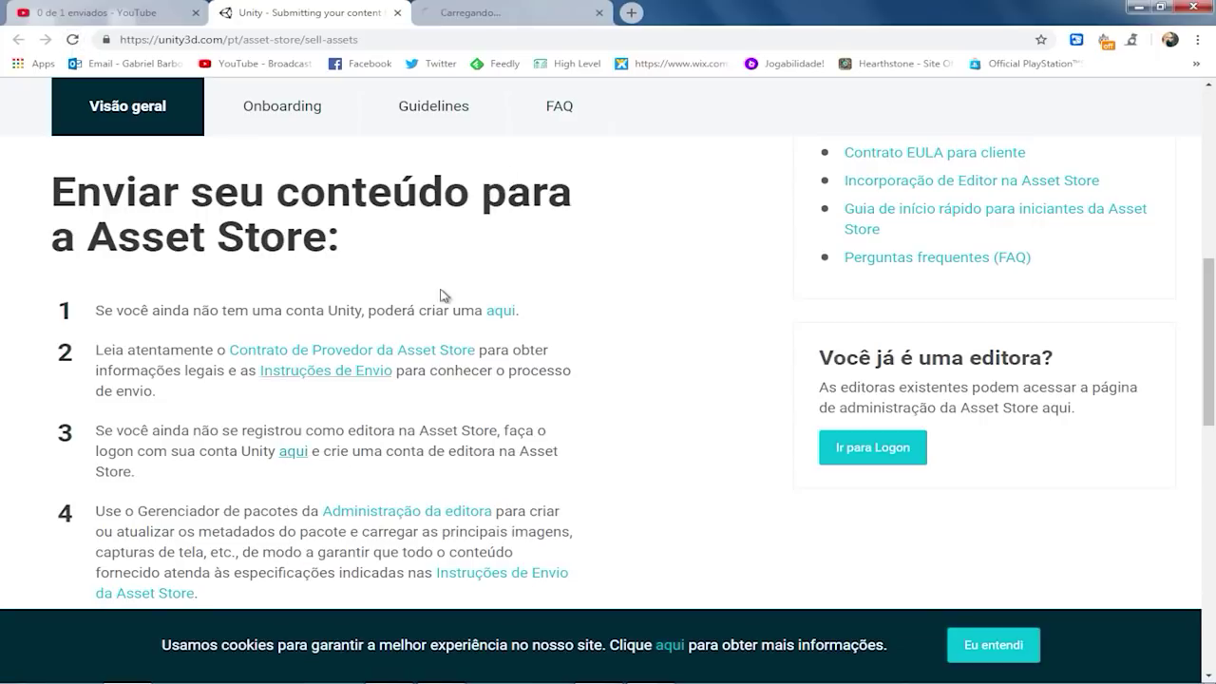
click(504, 13)
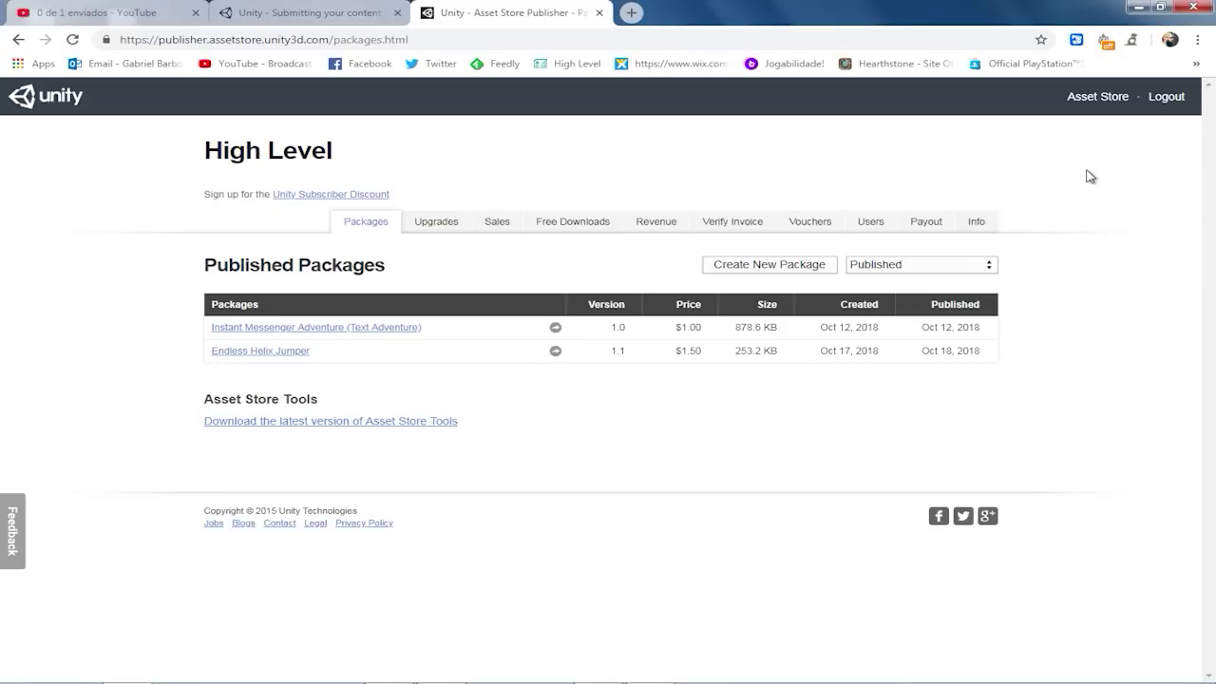
On the publisher Info page, correct the description to 'Developer creating Unity tutorials'.
click(976, 221)
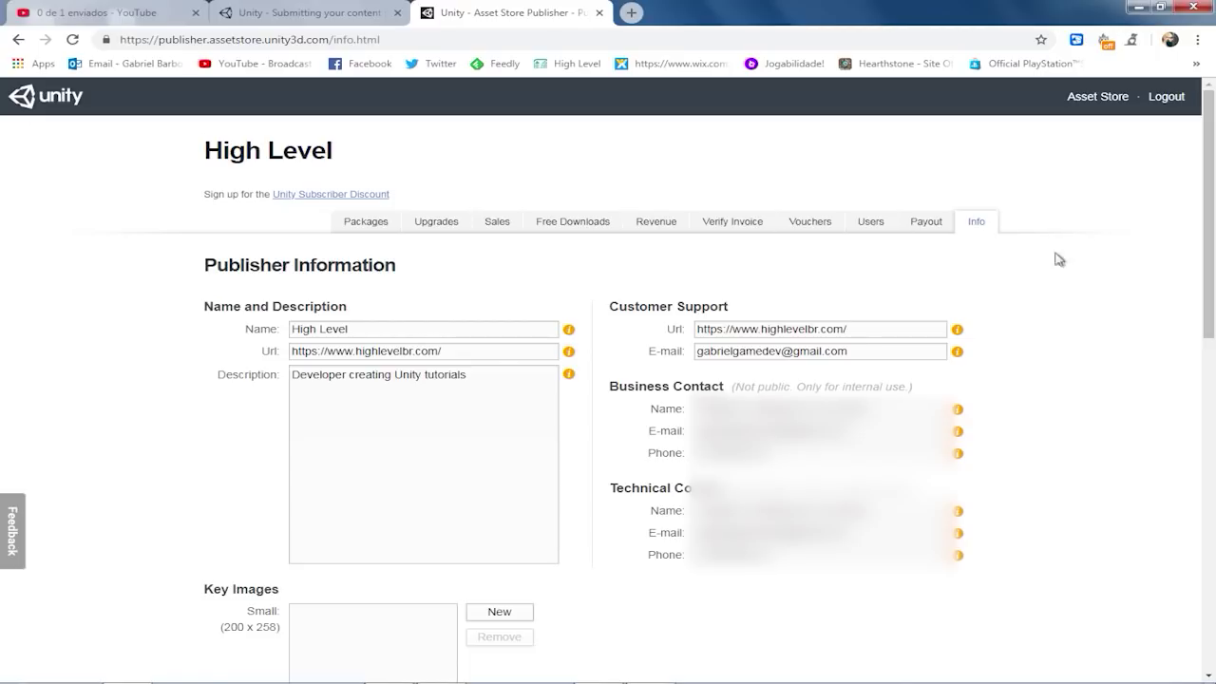
click(460, 354)
click(441, 449)
text(Developer creating Unity tutbrials)
drag(503, 383, 258, 389)
text(Developer creating Unity tutorials)
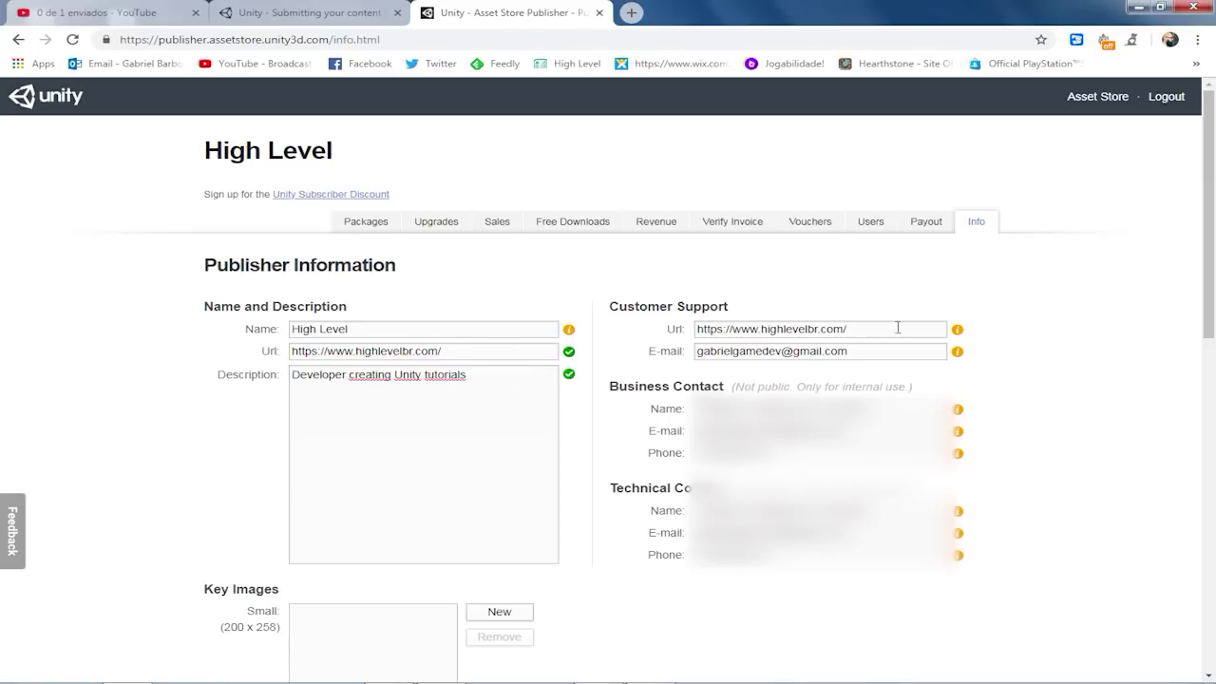
click(915, 333)
key(BackSpace)
Review the rest of the Info page down to Key Images, then go to payout preferences.
scroll(1064, 365, down, 3)
scroll(1064, 370, down, 2)
scroll(1066, 380, down, 1)
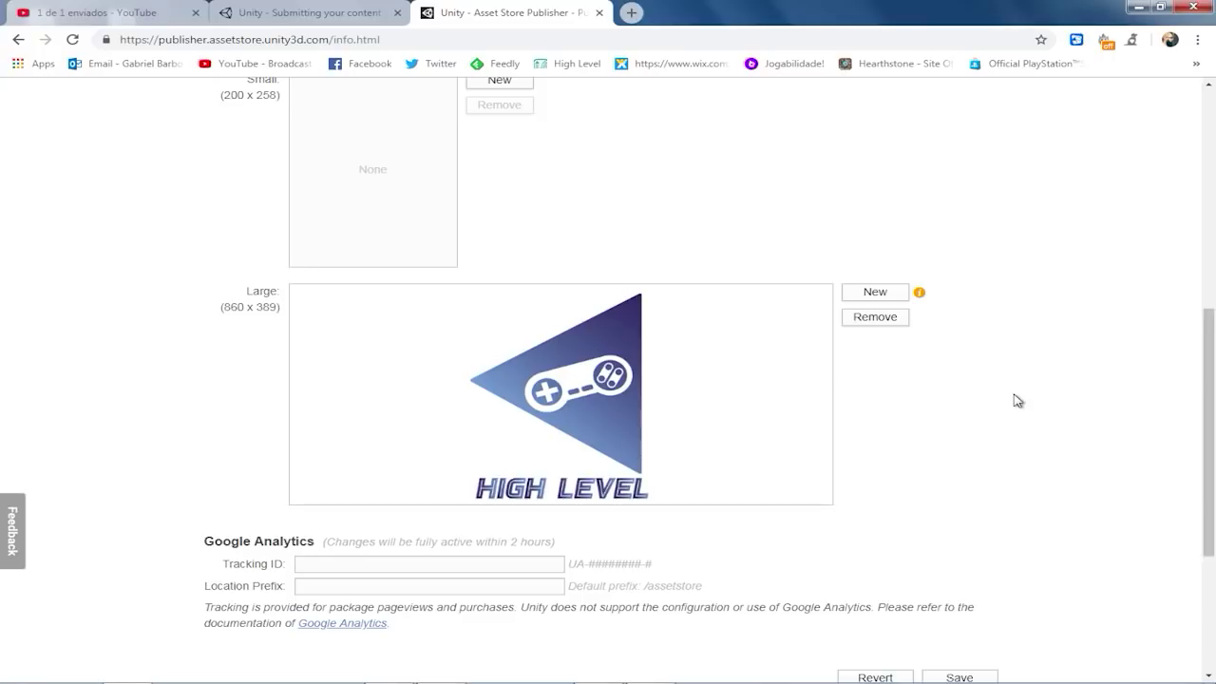
scroll(1031, 391, up, 1)
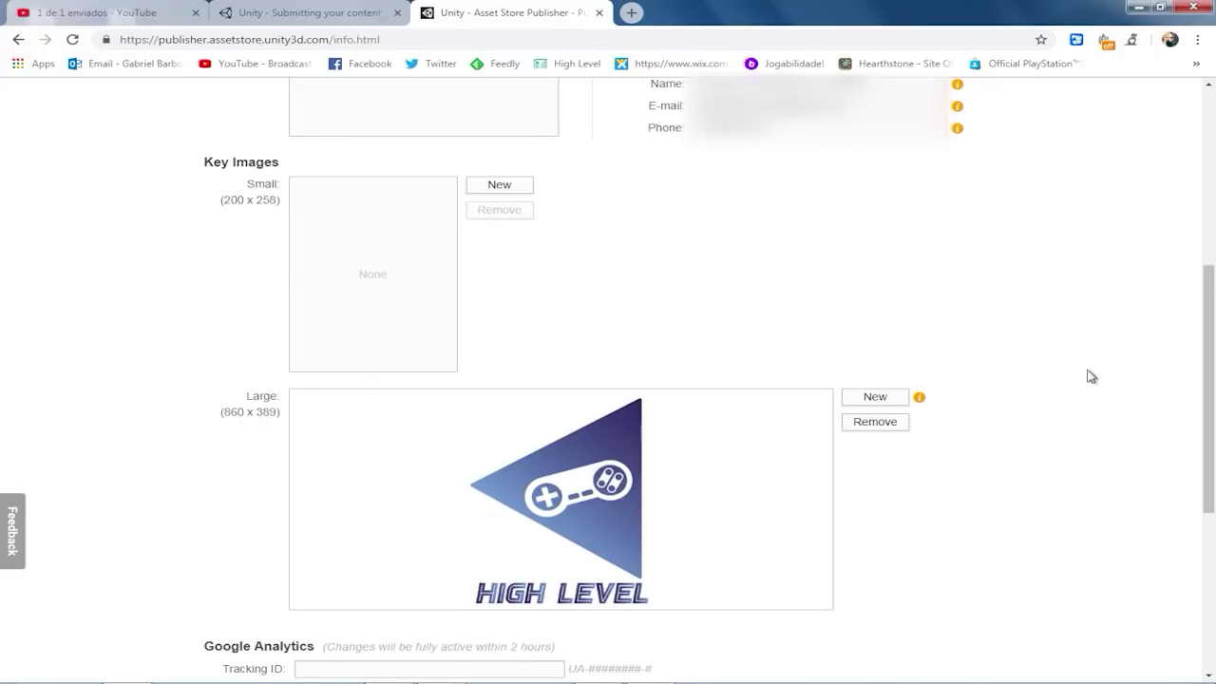
scroll(1083, 370, up, 4)
click(929, 224)
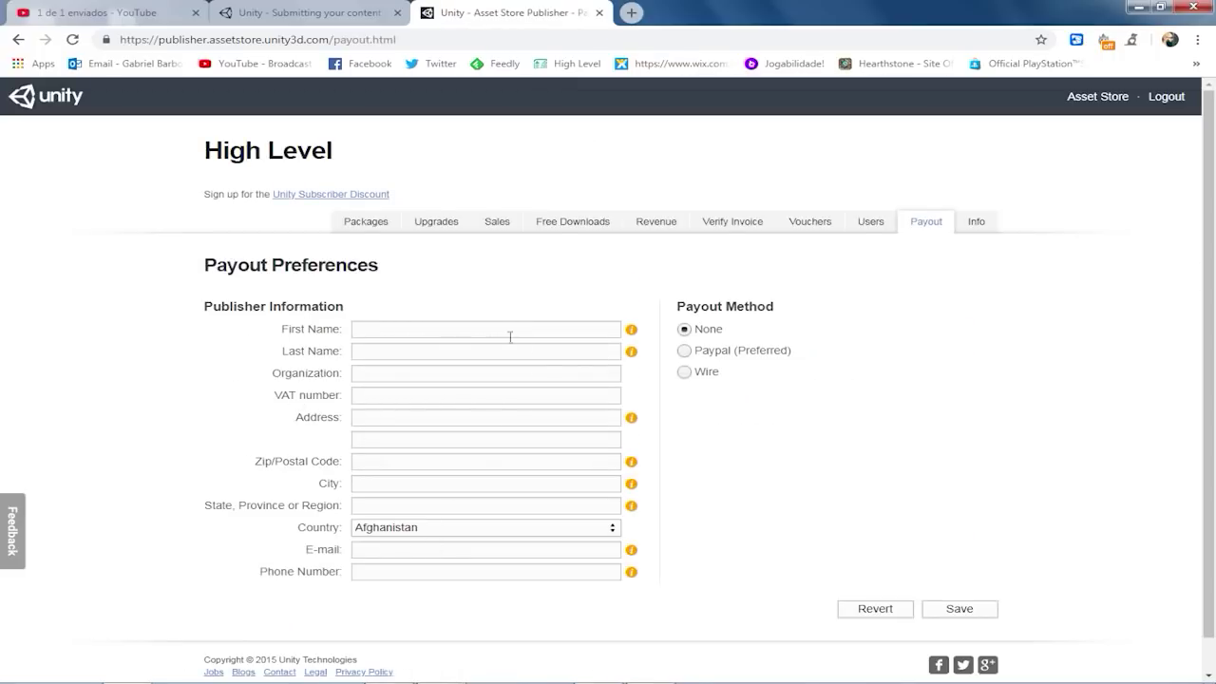
Compare Wire ($250 minimum, $20 fee) with Paypal and leave Paypal (Preferred) as the payout method.
click(686, 354)
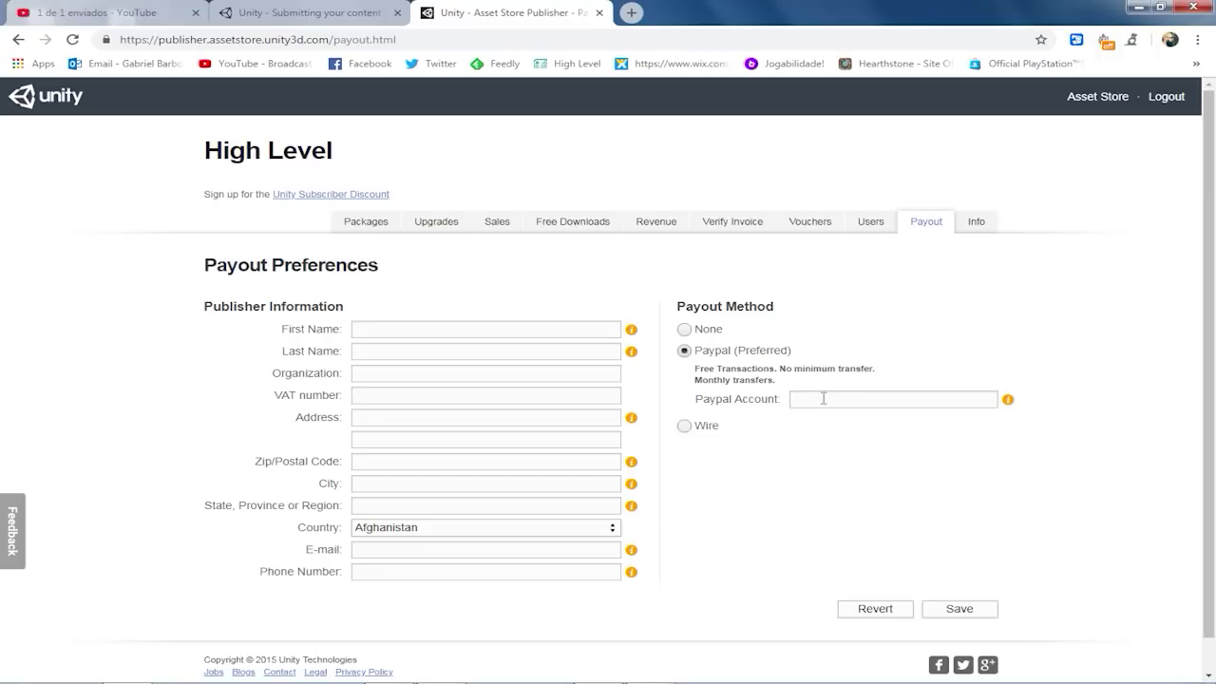
click(687, 429)
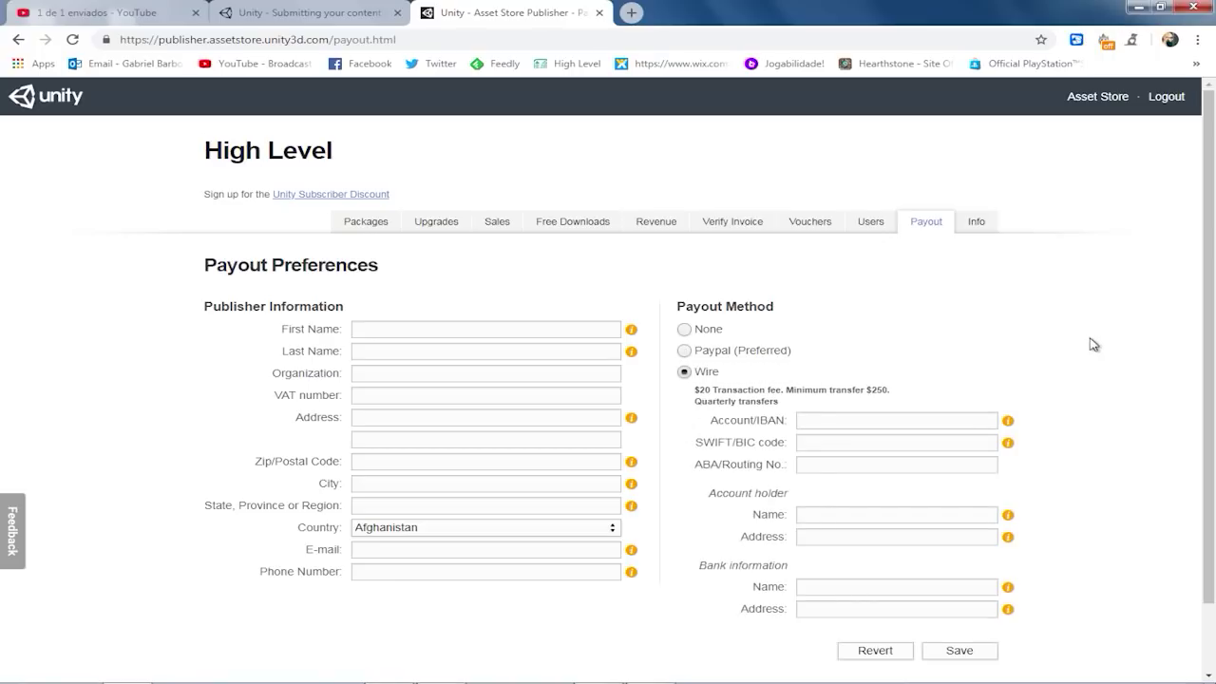
scroll(1085, 342, down, 1)
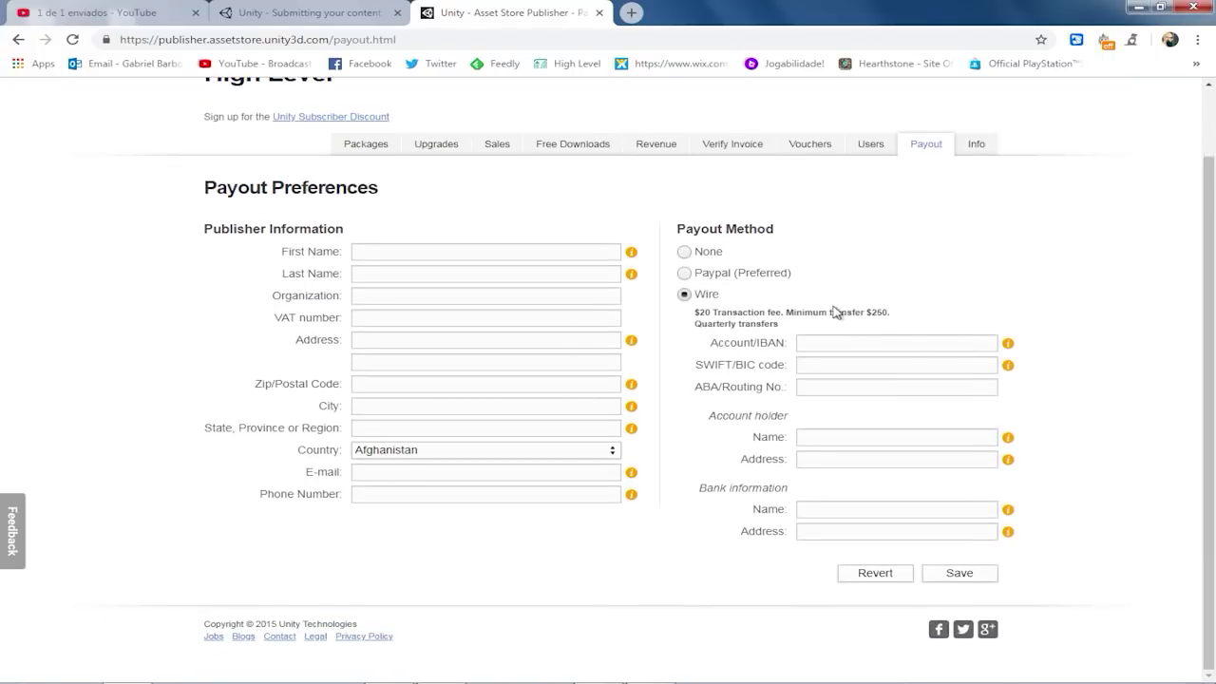
drag(871, 314, 893, 313)
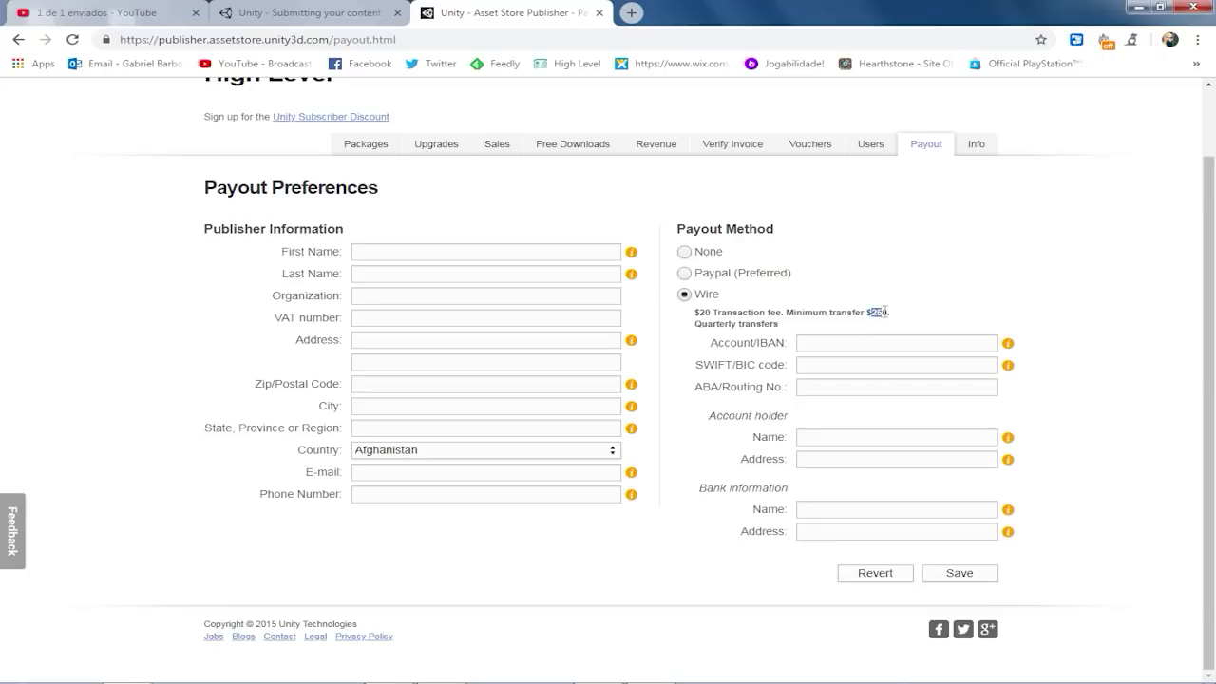
click(910, 319)
drag(712, 313, 699, 313)
click(687, 276)
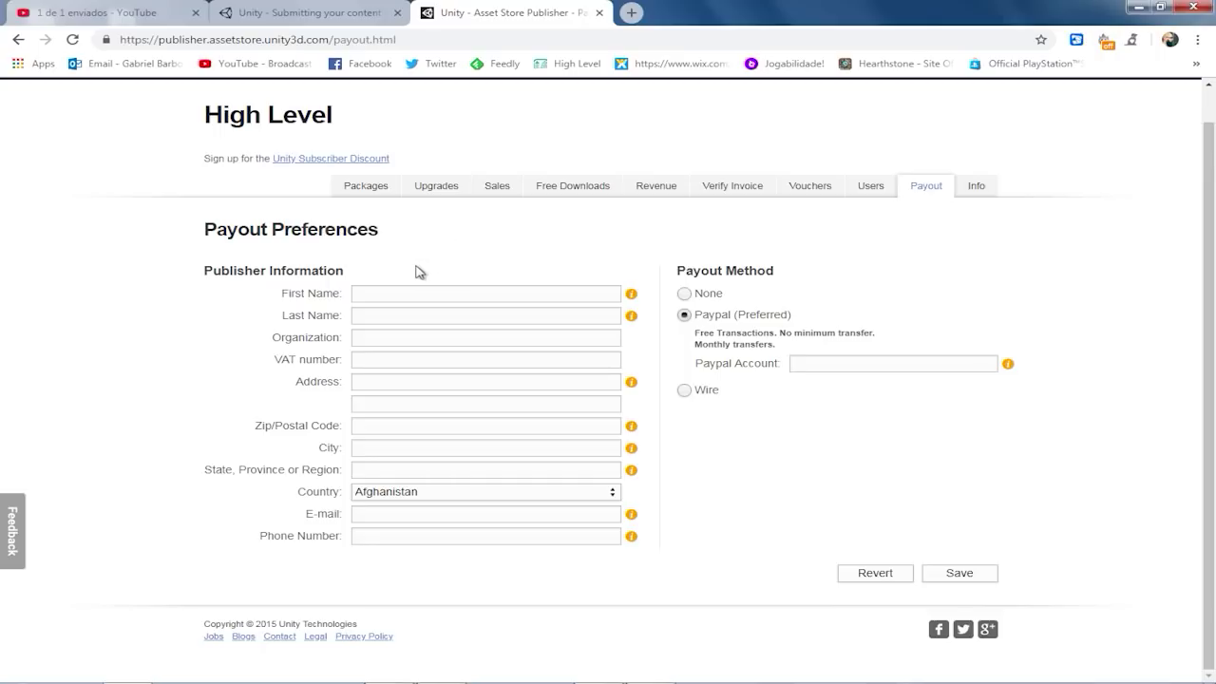
Create a new Untitled draft package and check its details: version 1.0, 'First release', price 4.99.
click(373, 189)
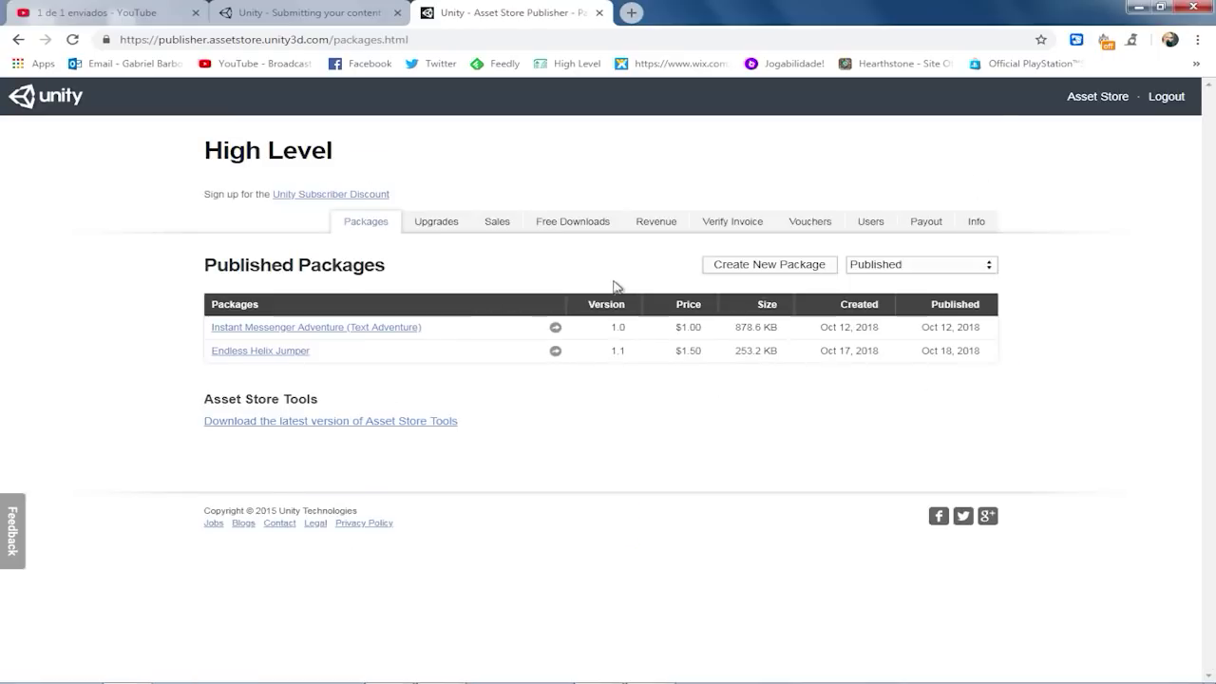
click(799, 269)
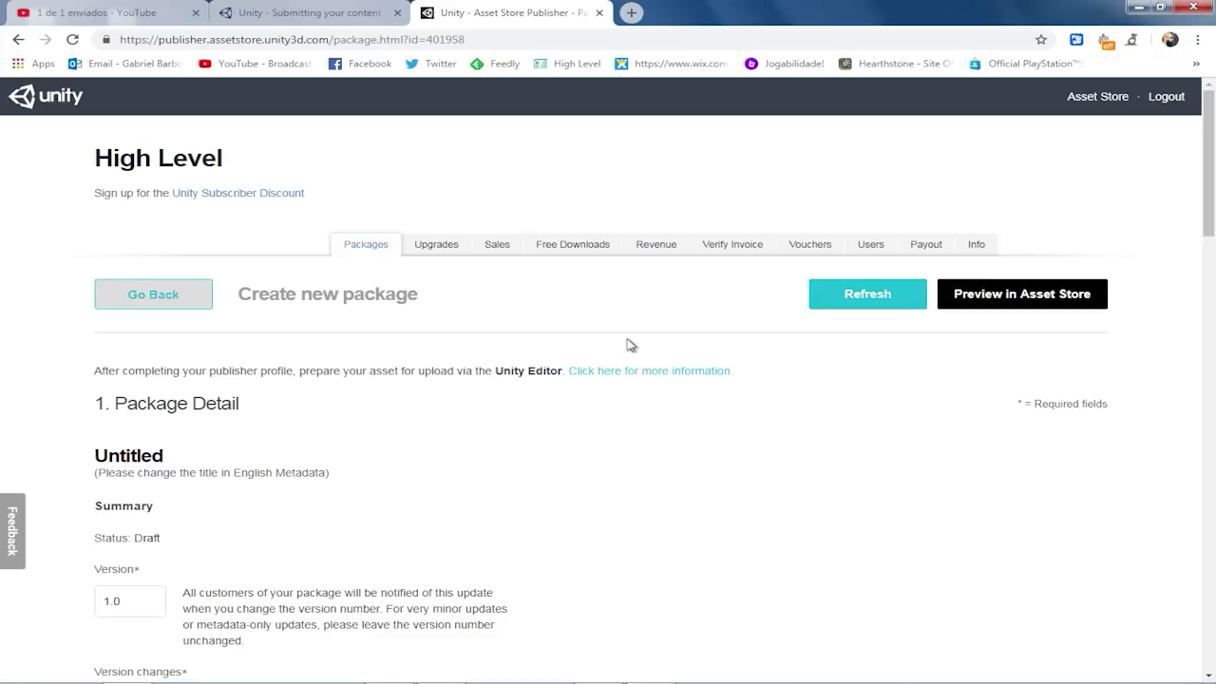
scroll(629, 344, down, 4)
scroll(632, 346, up, 1)
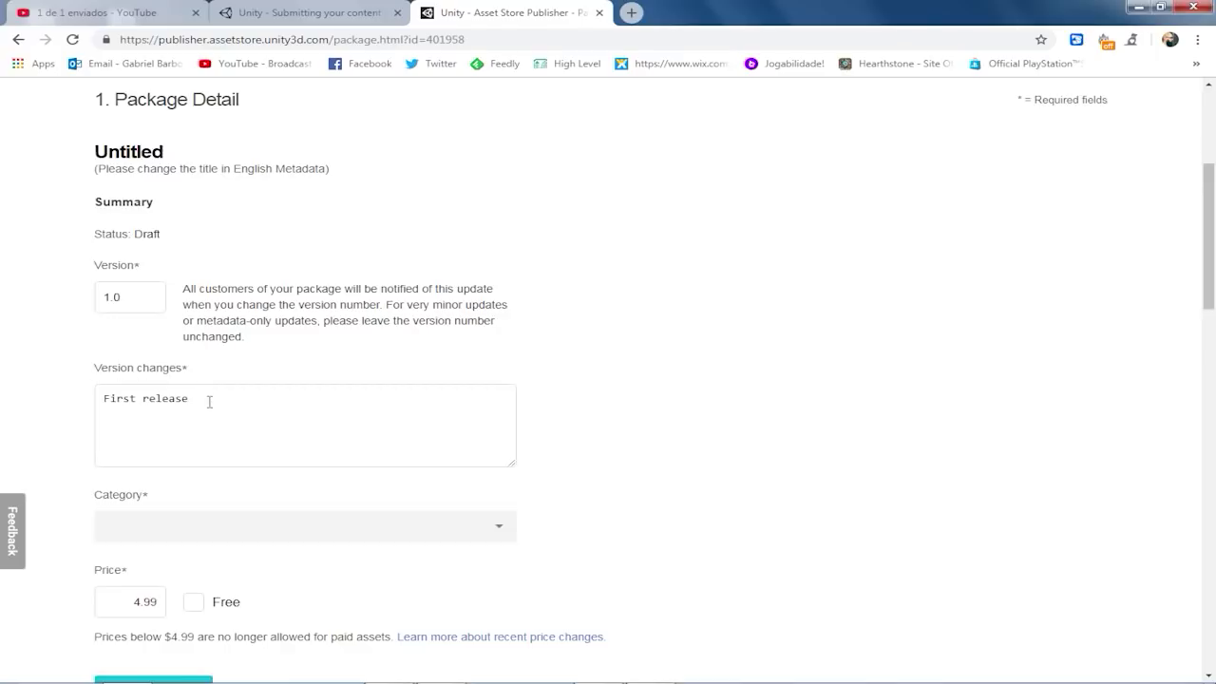
Filter the category list with 'comple' and choose Complete Projects/Packs.
drag(209, 402, 94, 398)
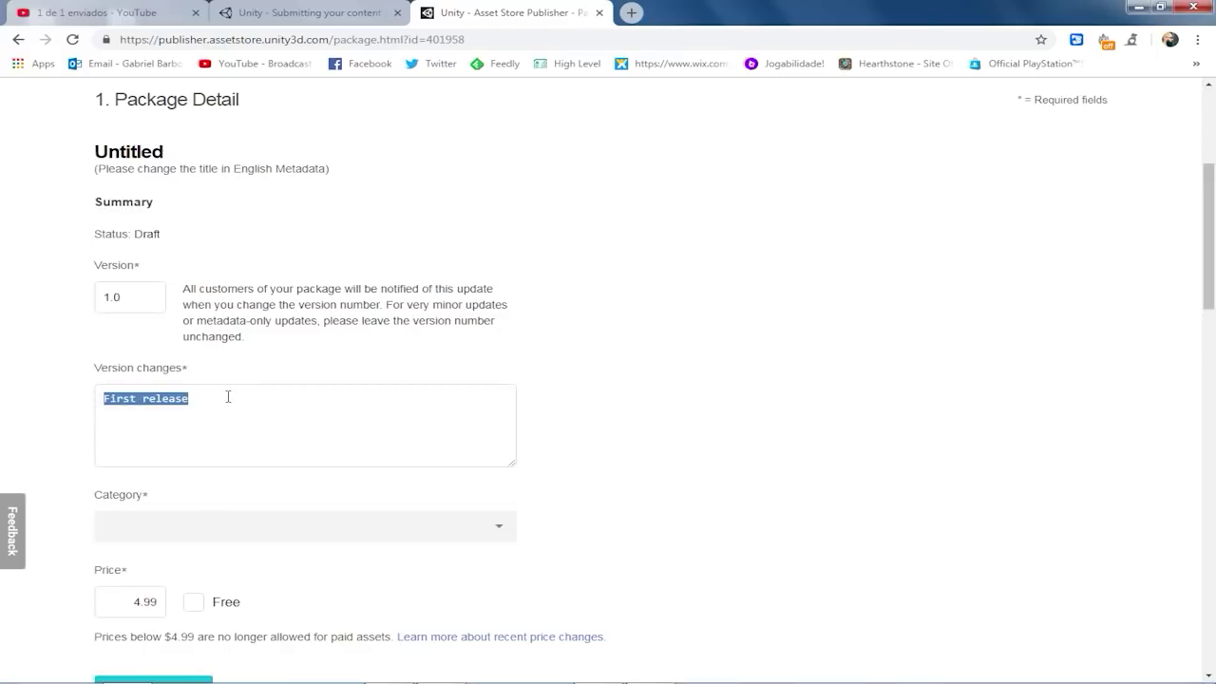
click(213, 398)
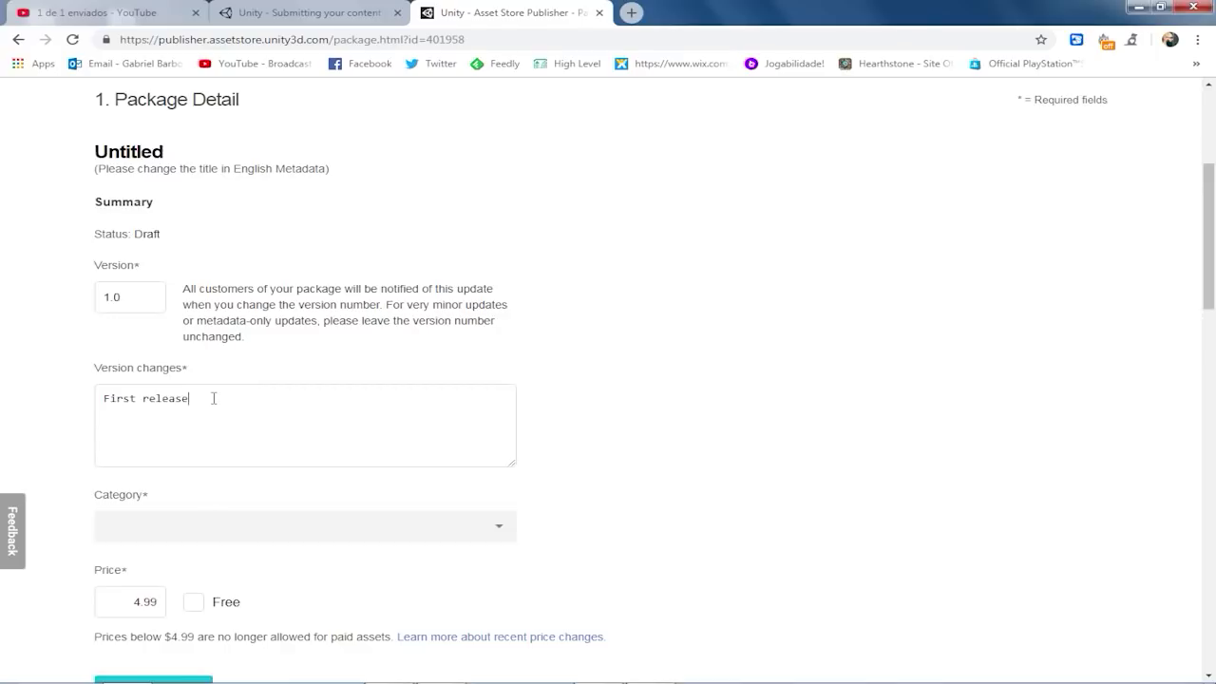
click(182, 524)
scroll(655, 410, down, 2)
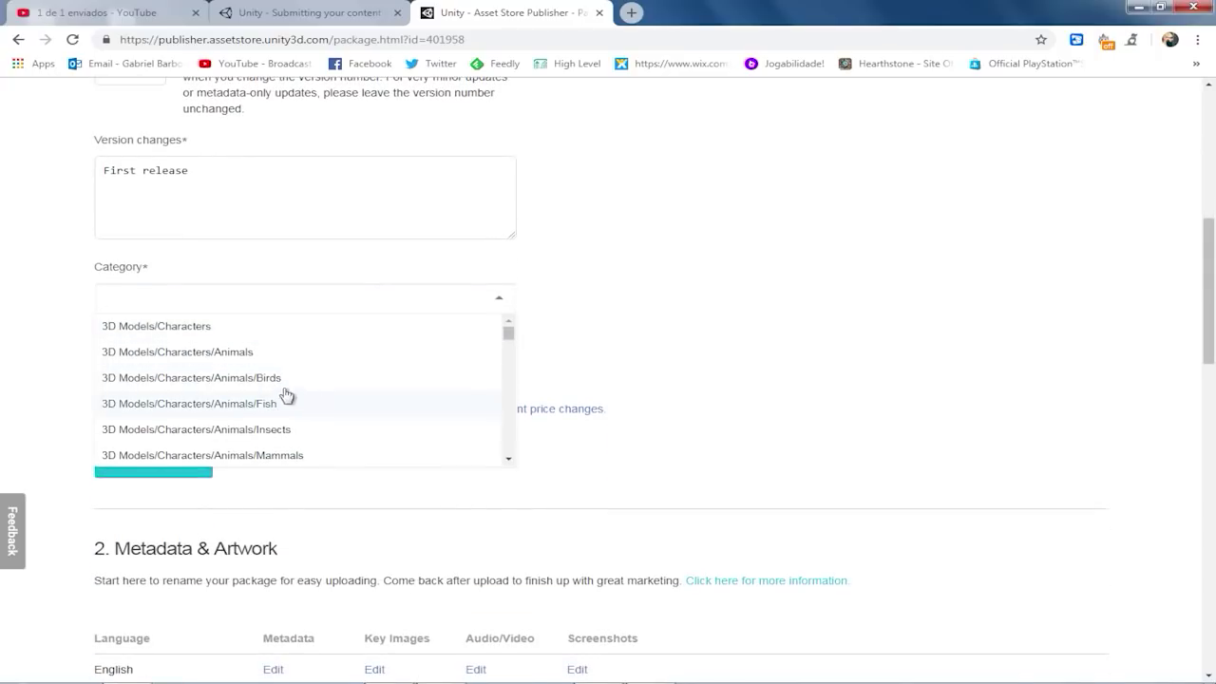
text(packs)
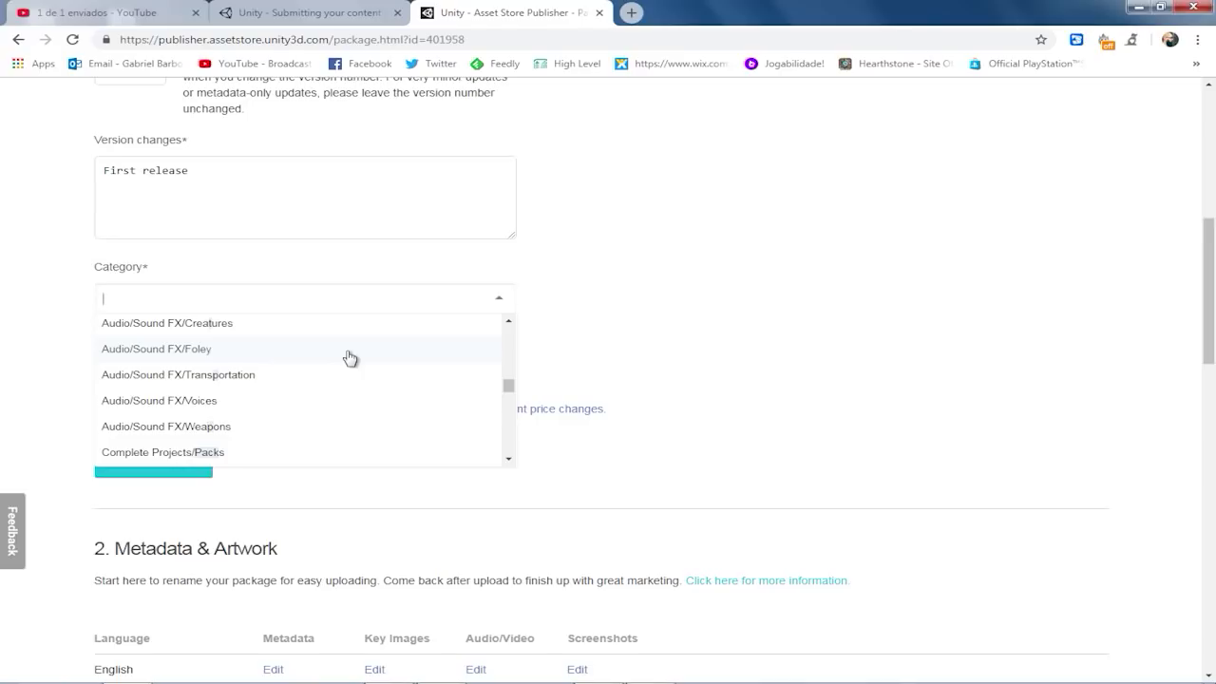
text(comple)
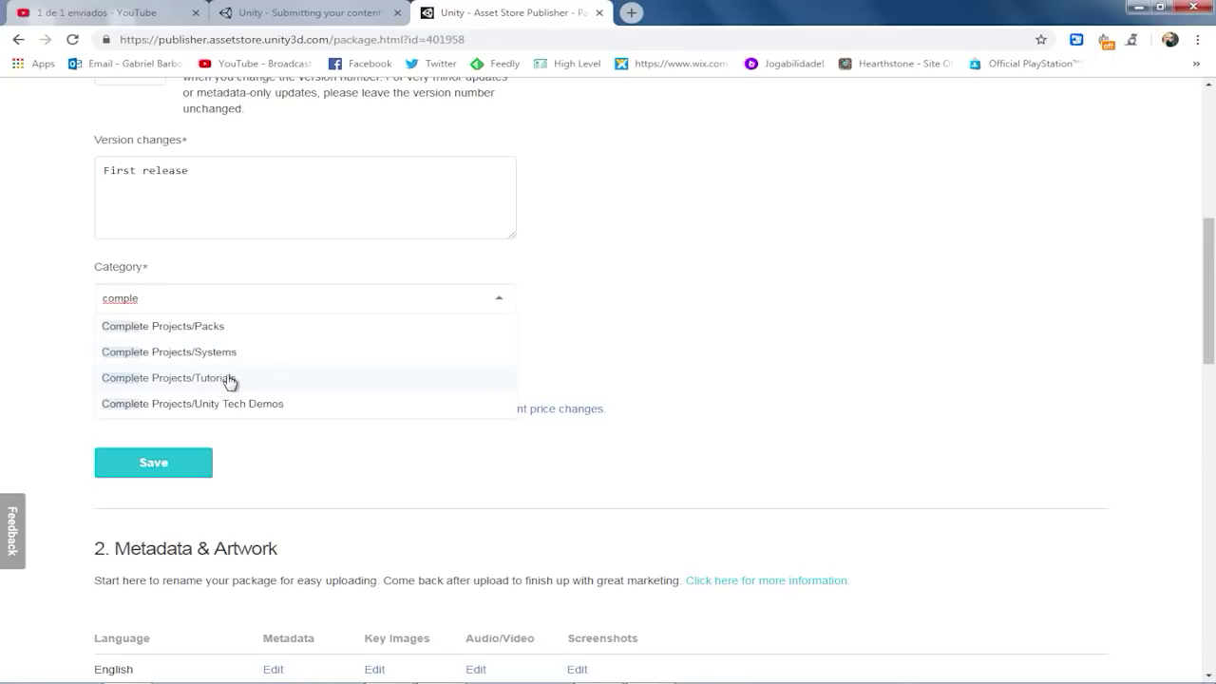
click(215, 334)
double_click(126, 375)
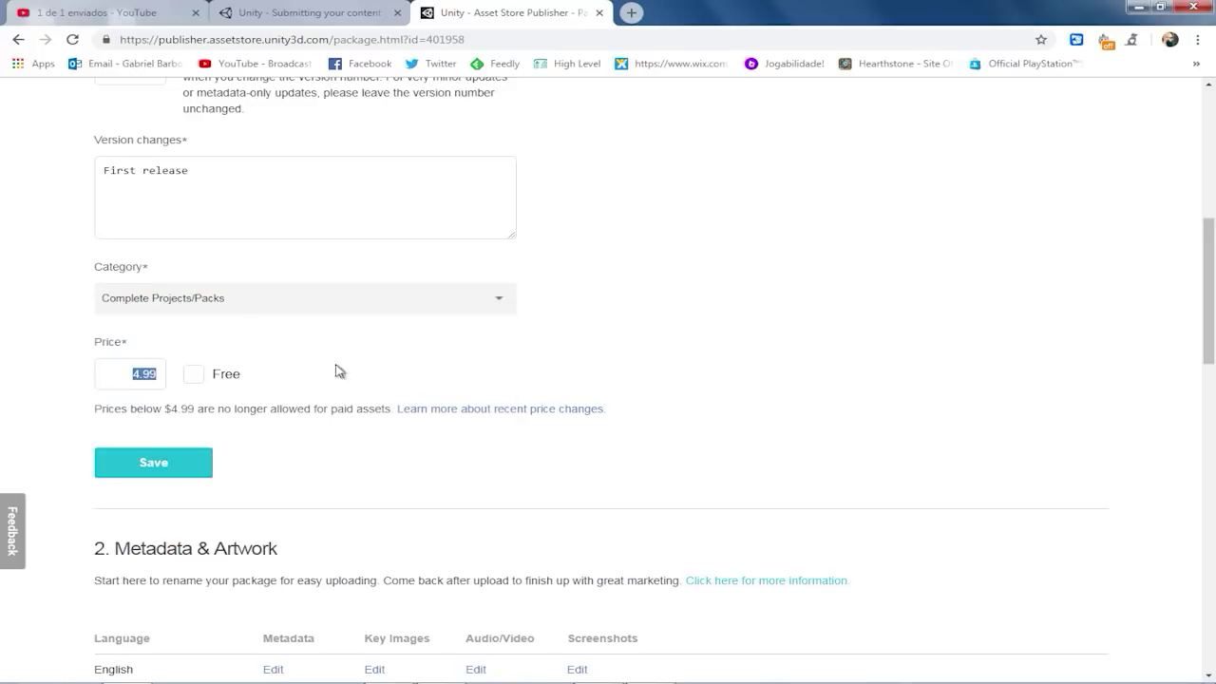
click(194, 376)
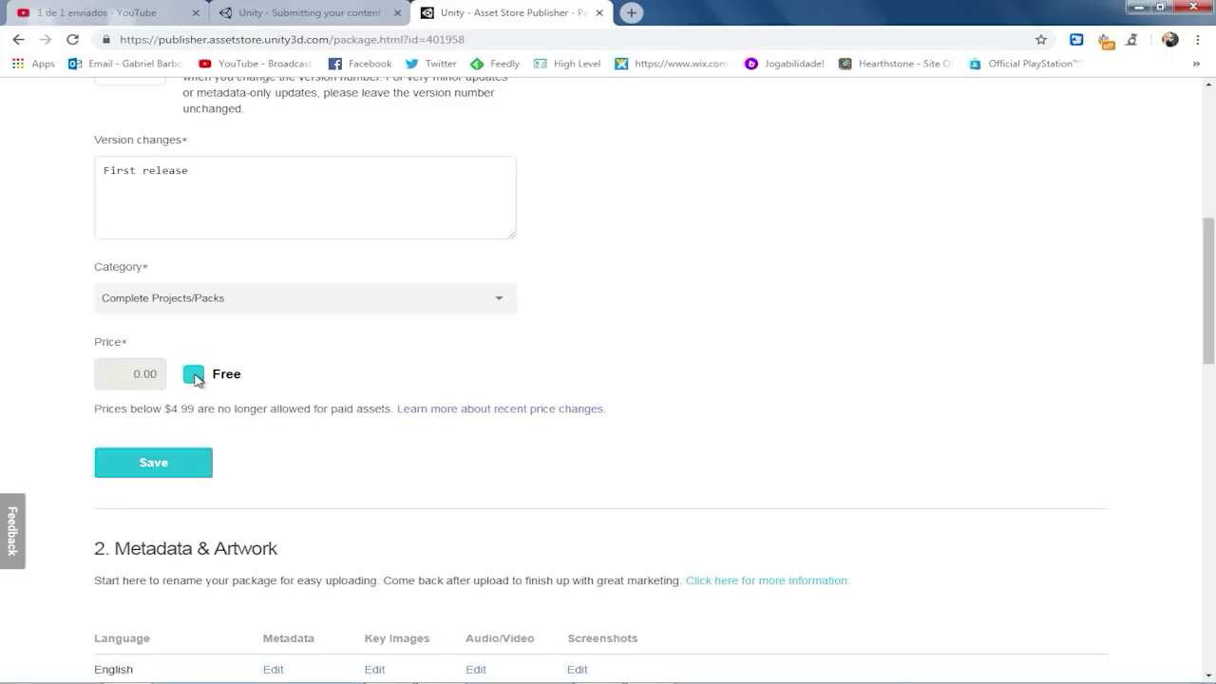
click(224, 377)
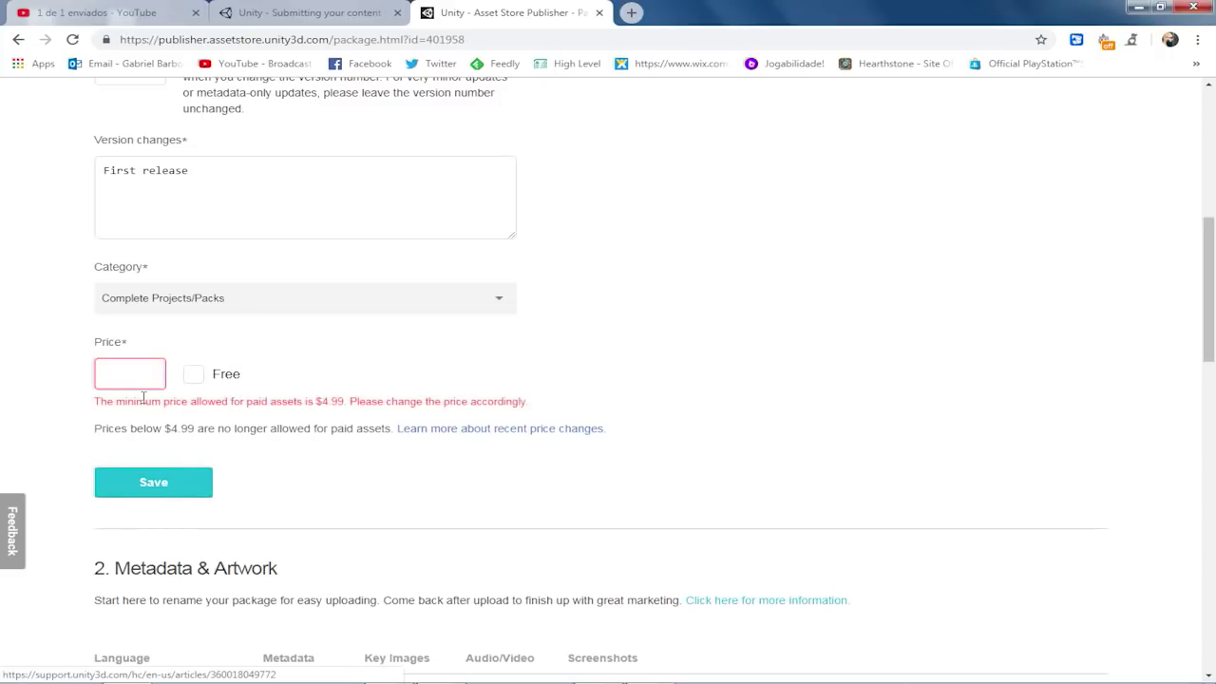
drag(176, 400, 181, 415)
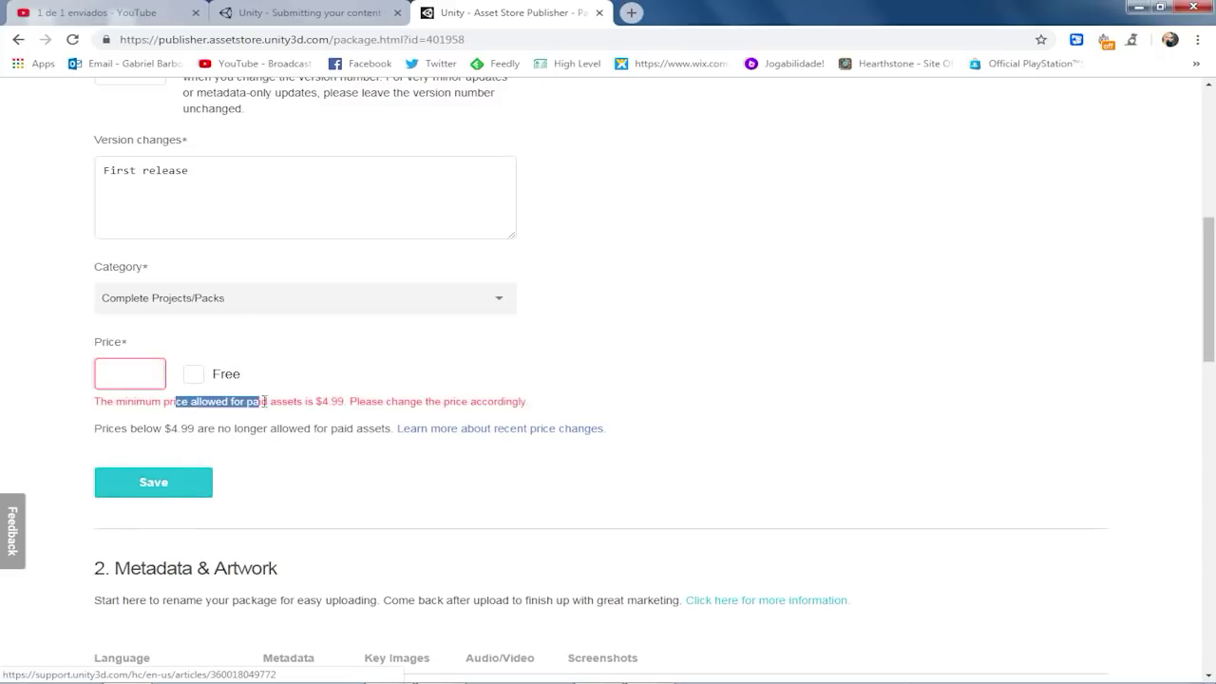
click(184, 412)
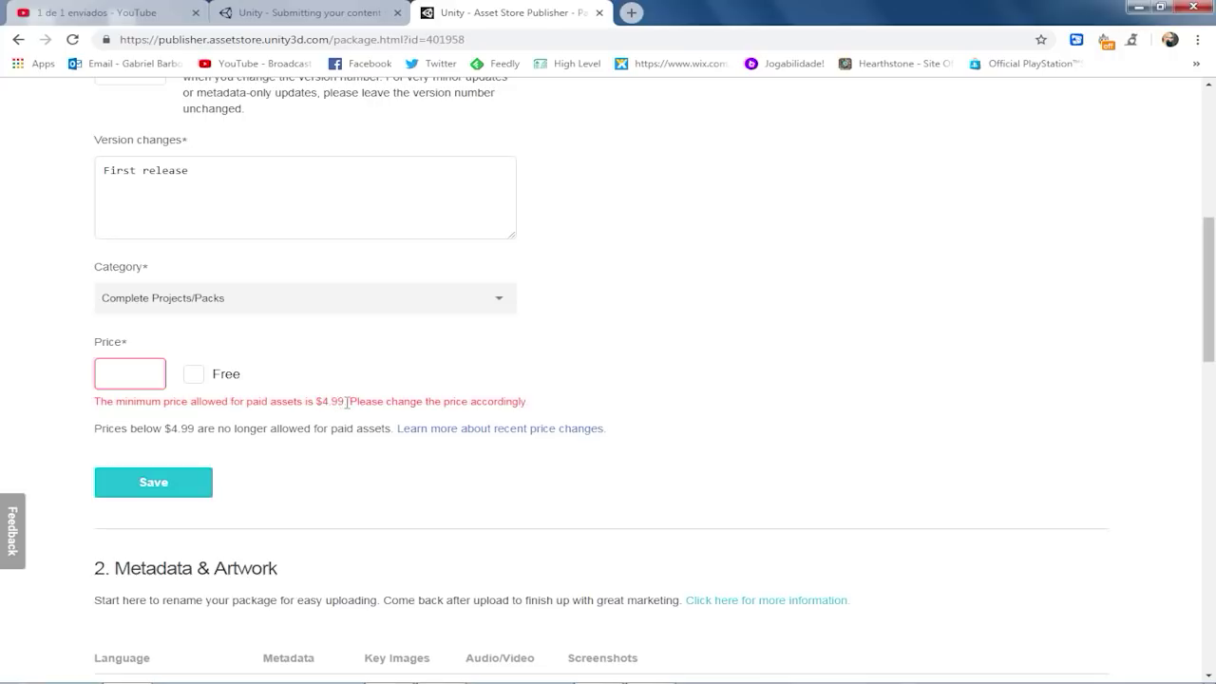
drag(344, 403, 94, 405)
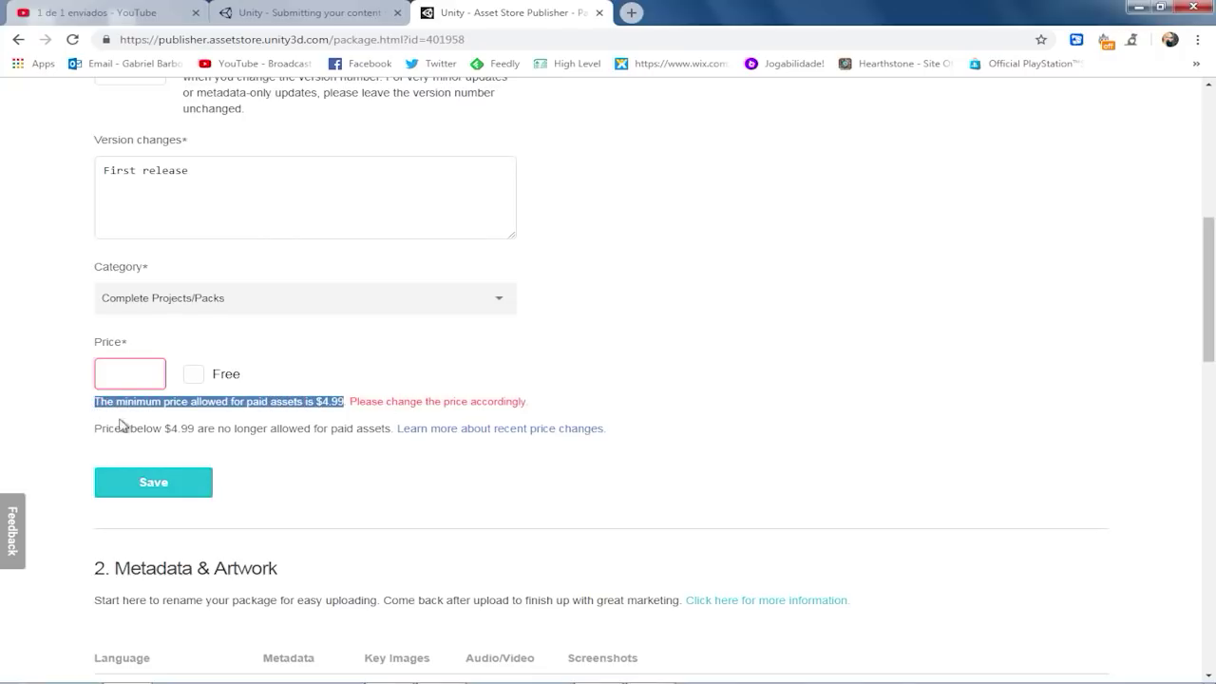
click(127, 380)
text(4)
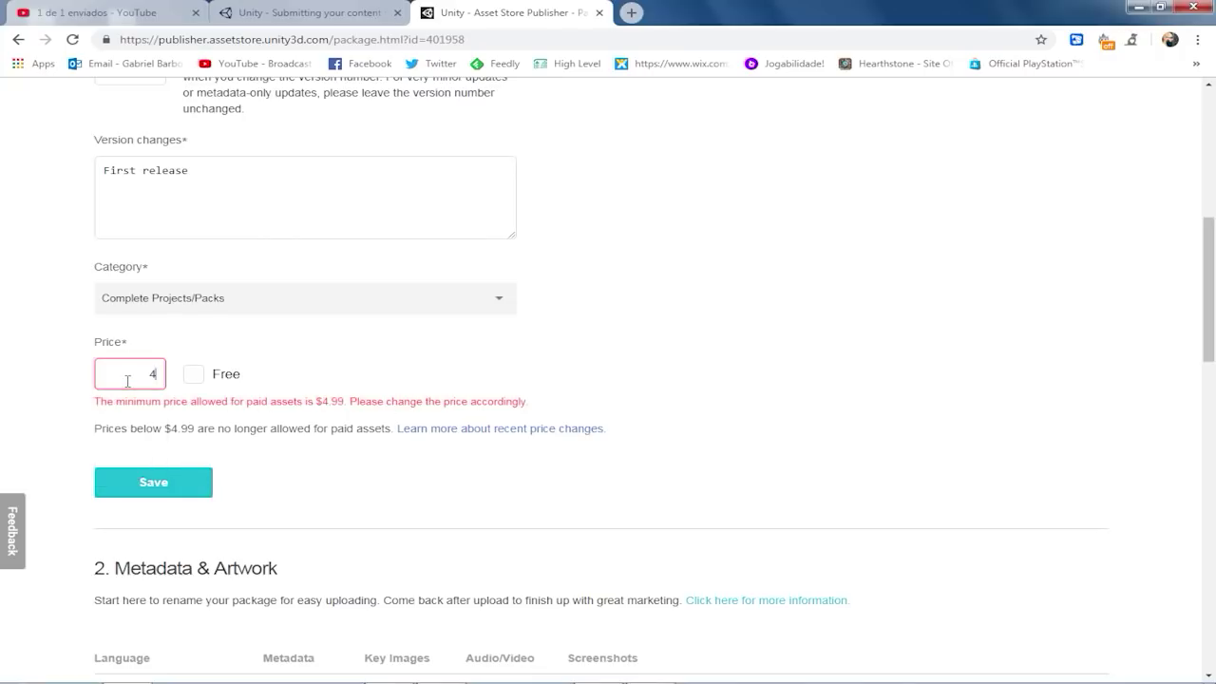
text(.99)
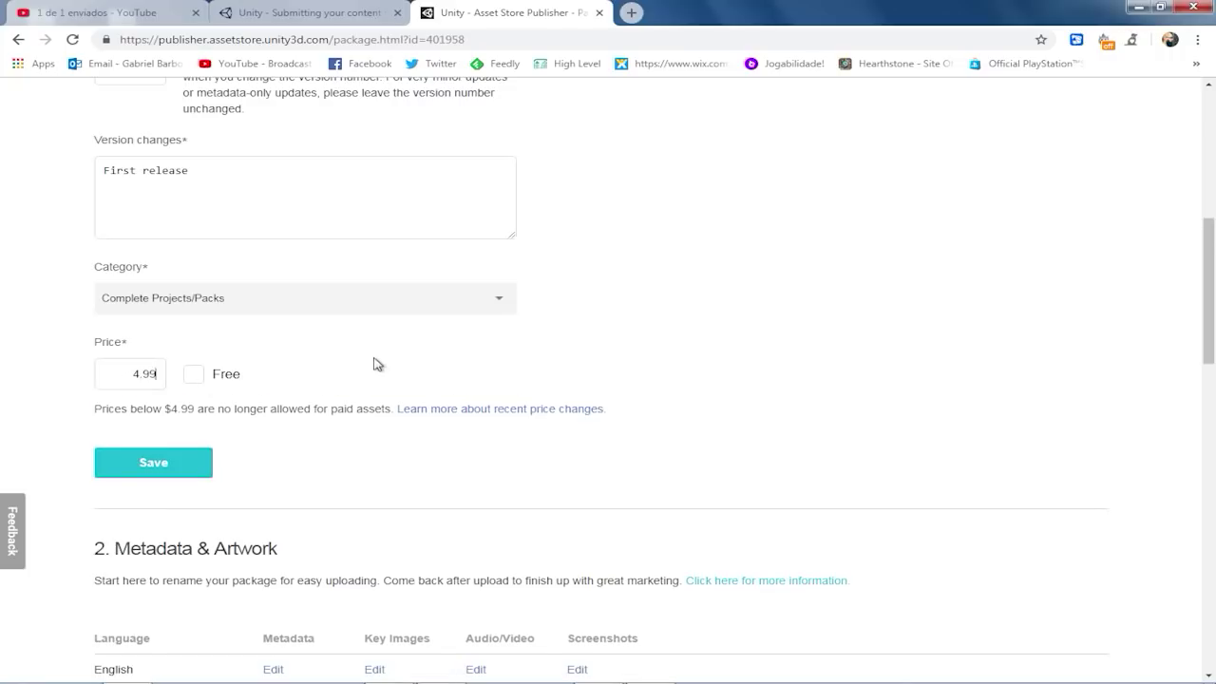
scroll(577, 165, down, 3)
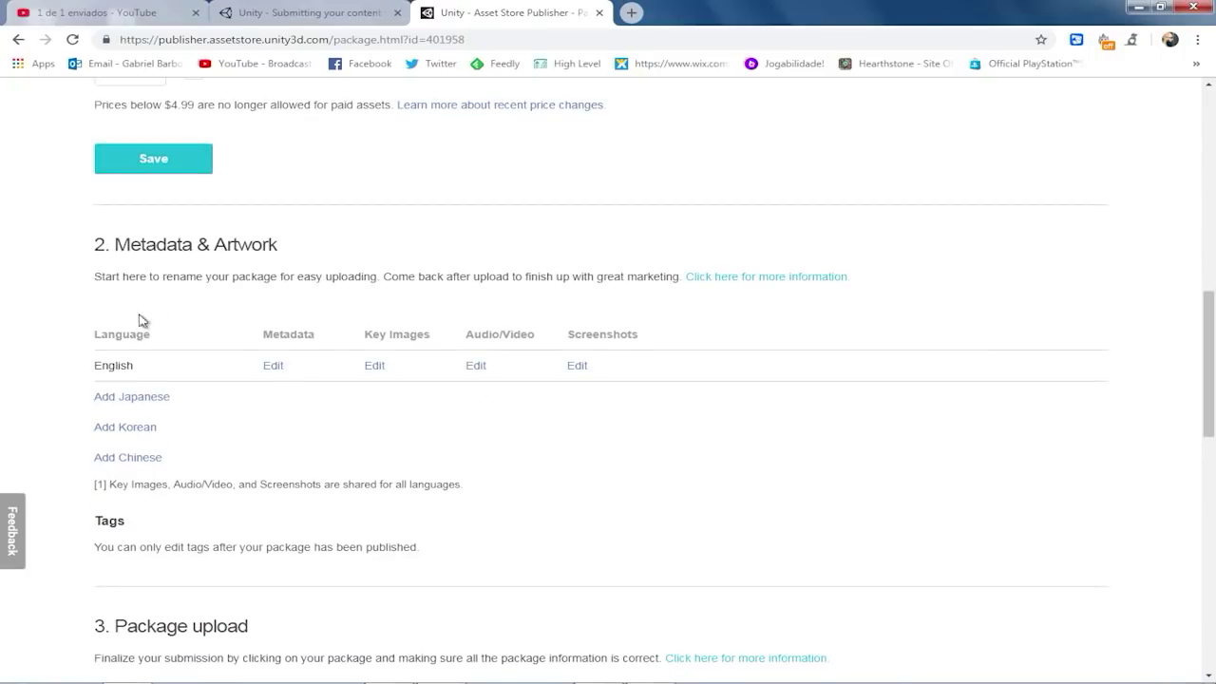
In the English metadata, retitle the package 'Snake vs Block Starter Kit' and select the description placeholder.
click(274, 368)
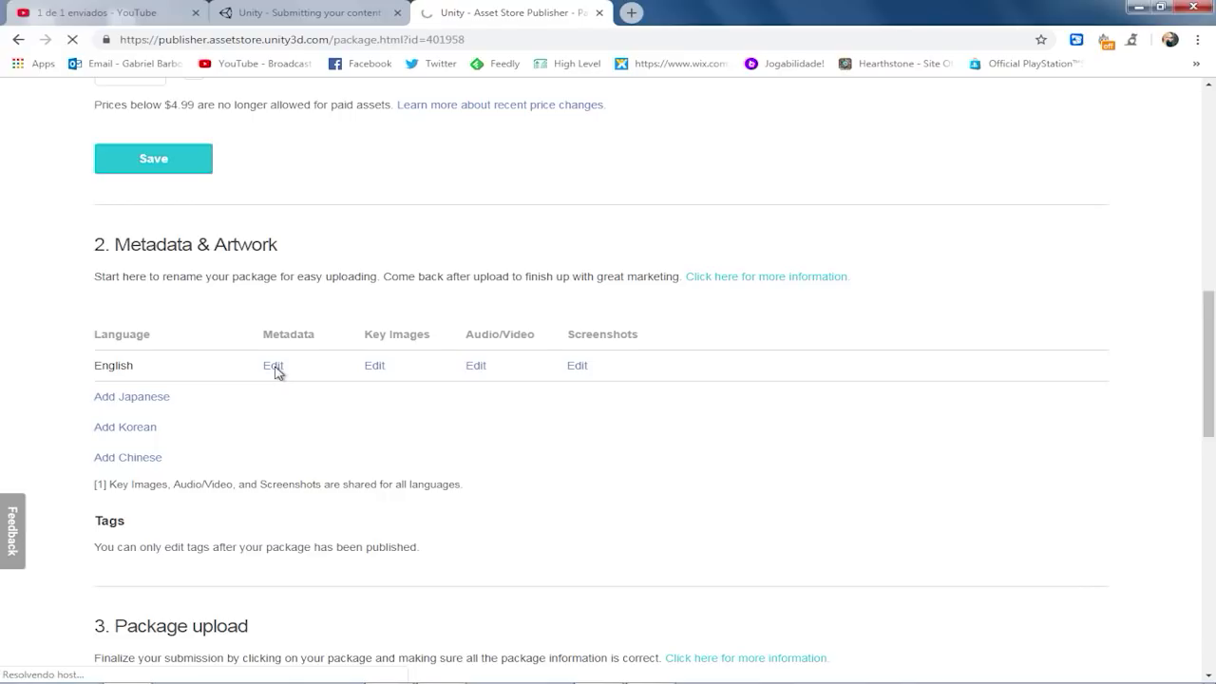
scroll(608, 319, down, 3)
scroll(598, 307, up, 3)
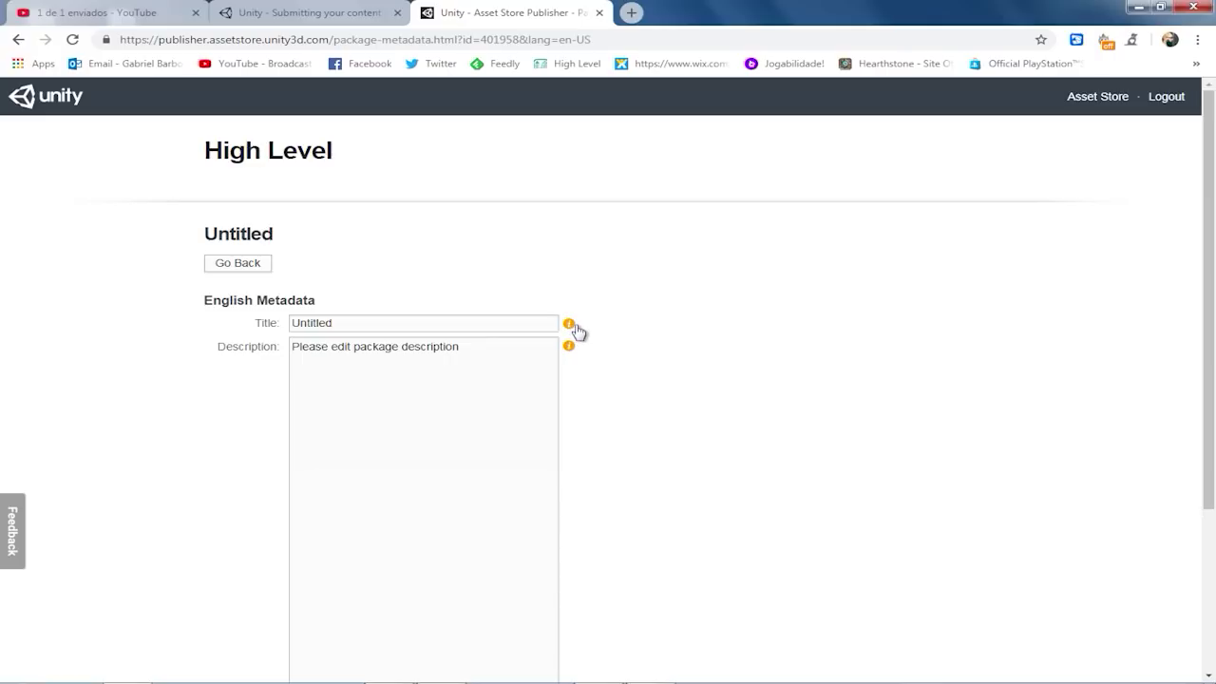
drag(361, 319, 236, 326)
text(Snake vs Blo)
text(ck Starter K)
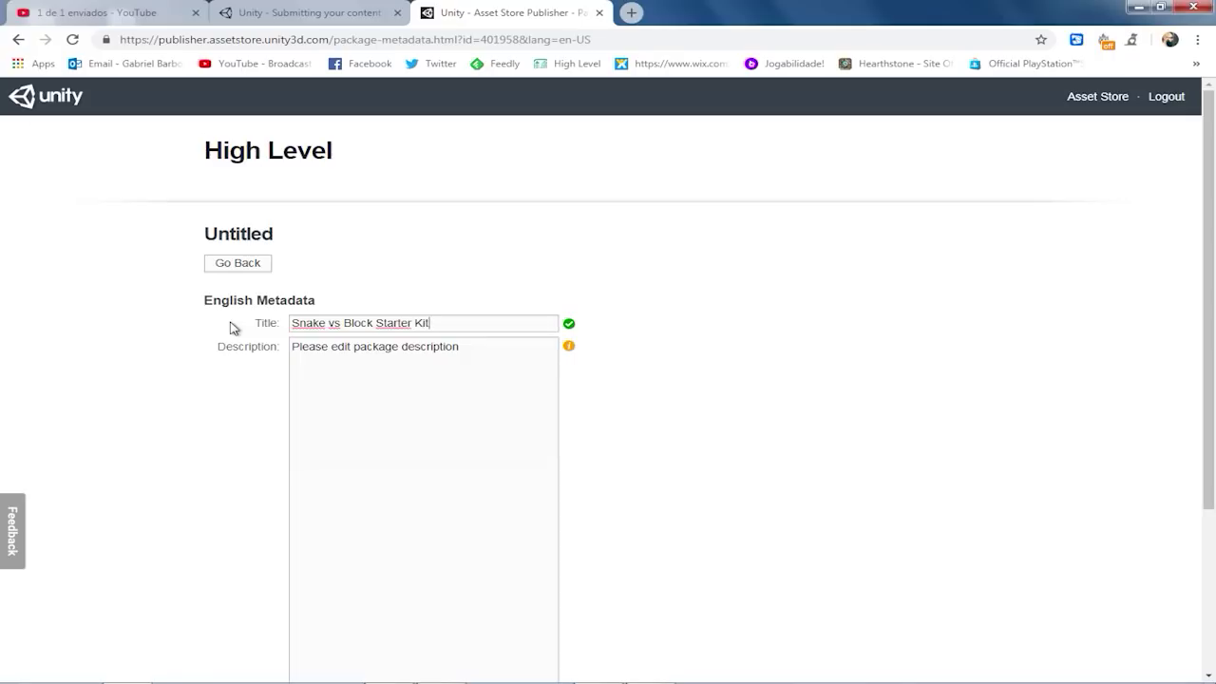
drag(485, 349, 246, 354)
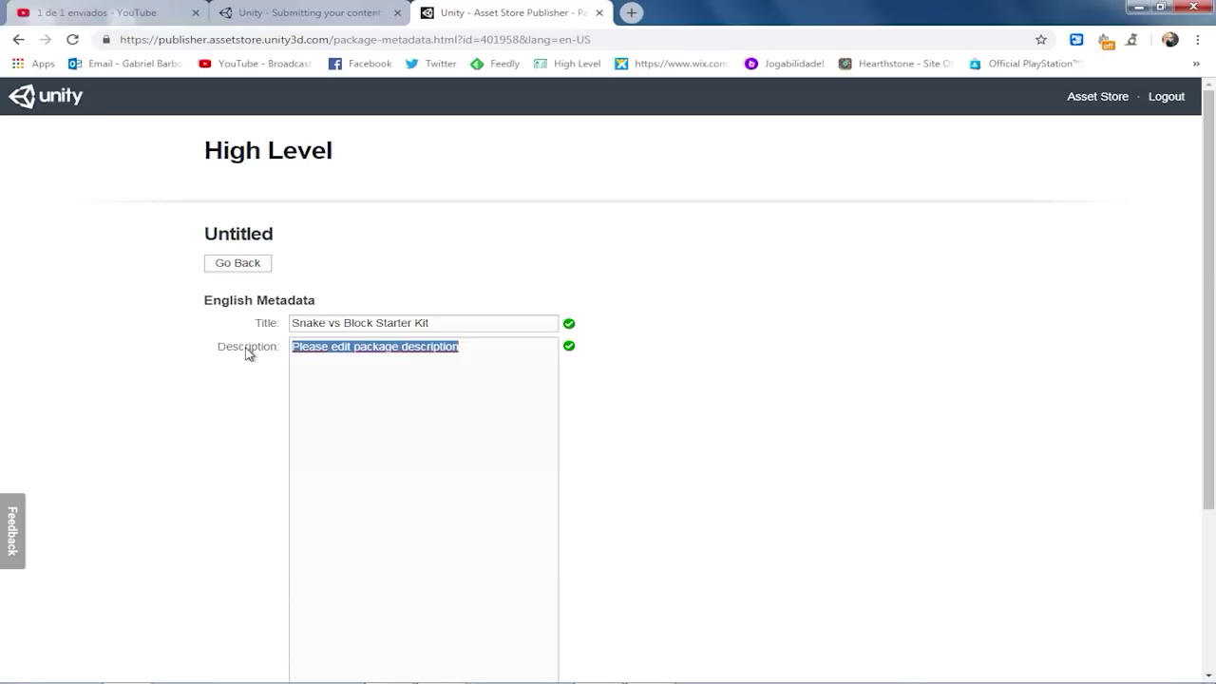
scroll(633, 323, down, 3)
scroll(634, 323, up, 3)
click(348, 10)
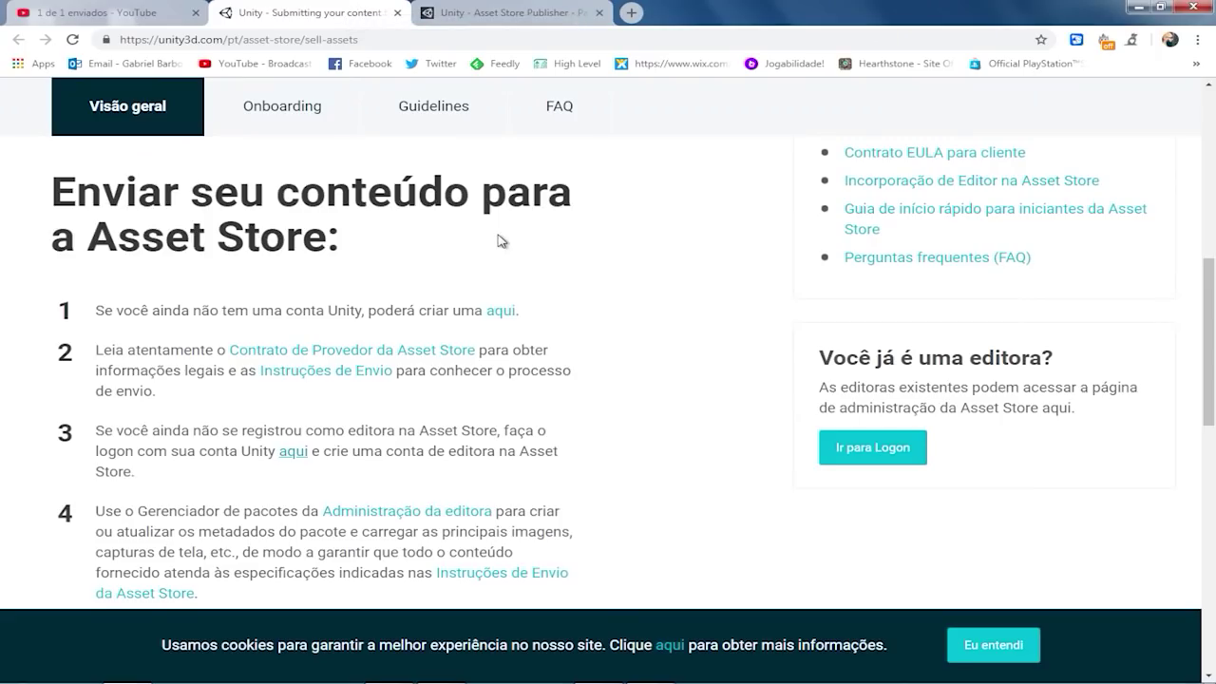
Open the 'Instruções de Envio' Submission Guidelines in a new tab and scroll through the rules.
right_click(316, 378)
click(352, 385)
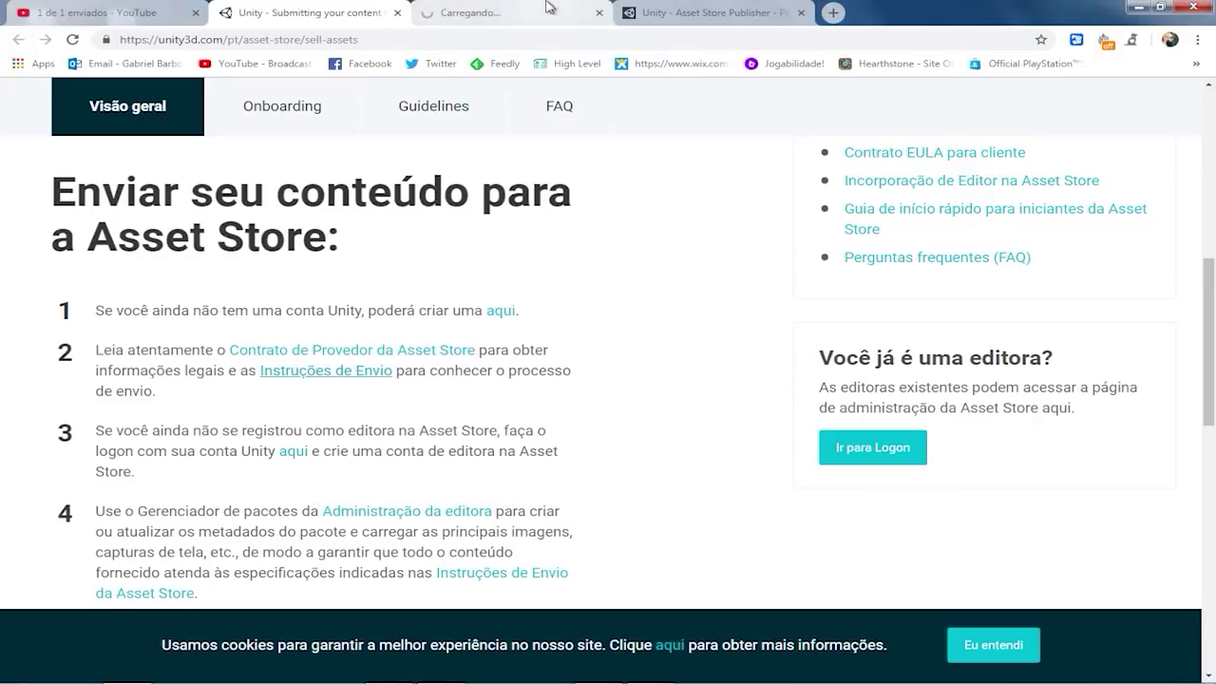
click(547, 9)
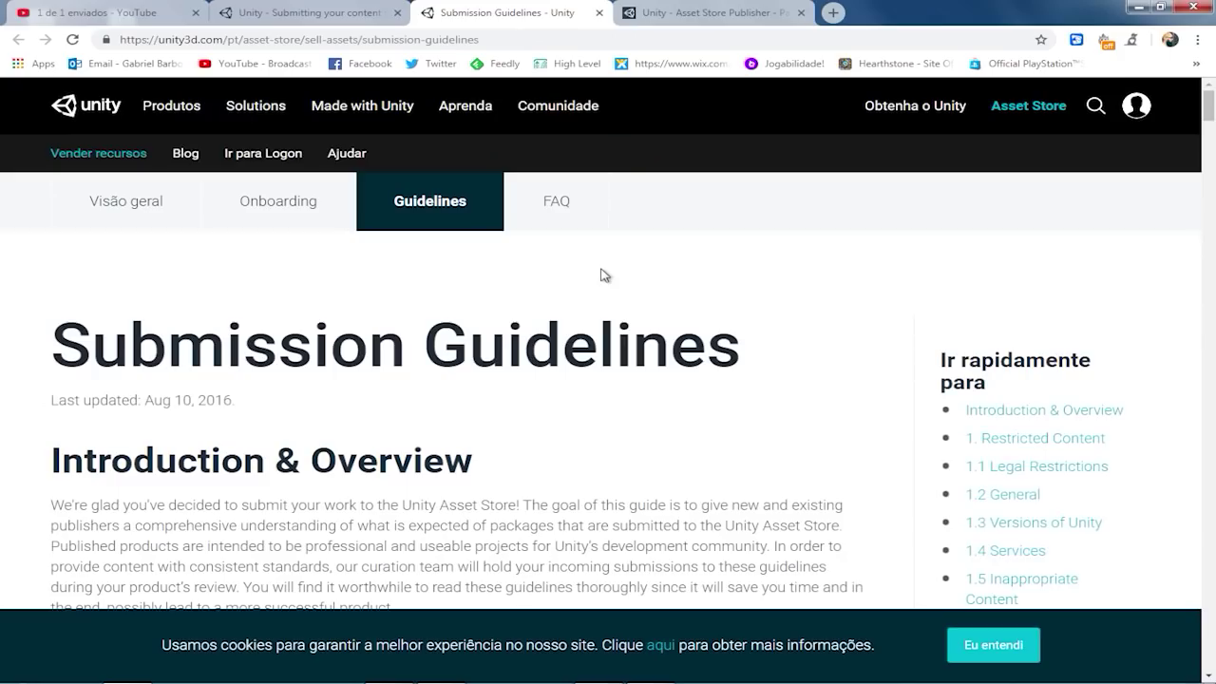
scroll(601, 275, down, 3)
scroll(601, 276, down, 3)
scroll(600, 275, down, 3)
scroll(600, 275, down, 3)
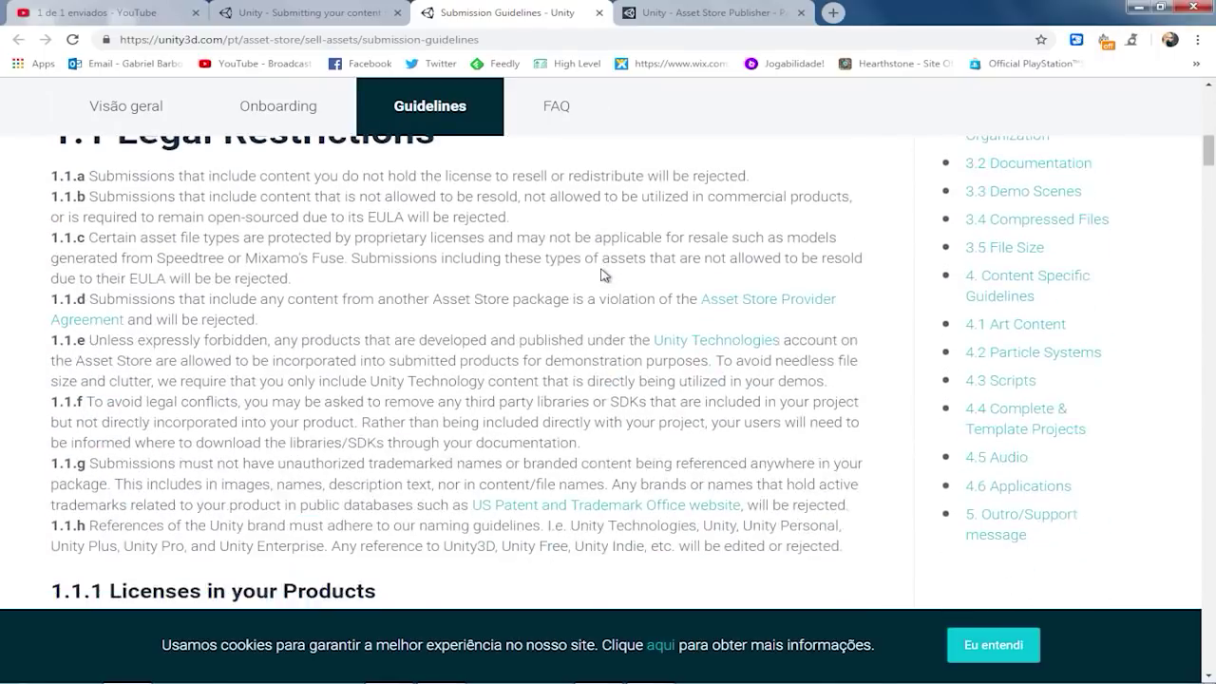
scroll(600, 276, down, 3)
scroll(600, 276, down, 3)
scroll(600, 275, down, 2)
scroll(600, 275, down, 4)
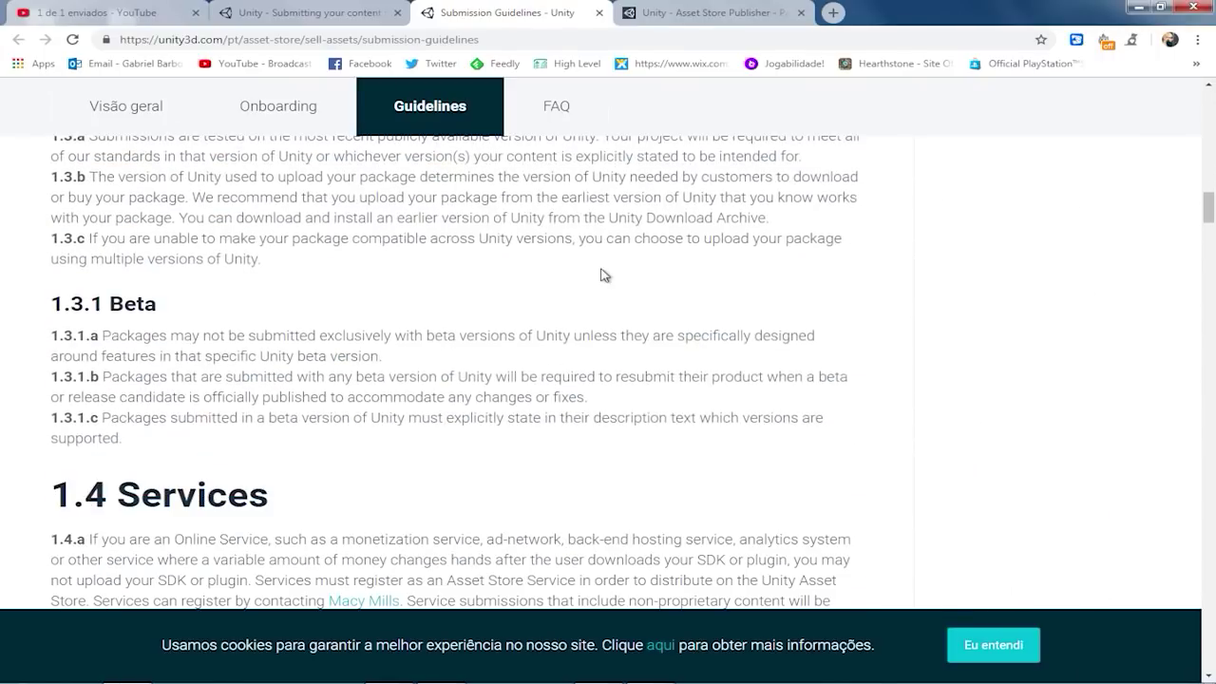
Find section 2.3 Description Text and highlight rule 2.3.e's allowed HTML tags.
scroll(600, 276, up, 2)
scroll(602, 274, down, 5)
scroll(602, 274, down, 10)
scroll(601, 271, up, 1)
scroll(588, 277, down, 2)
scroll(567, 287, up, 1)
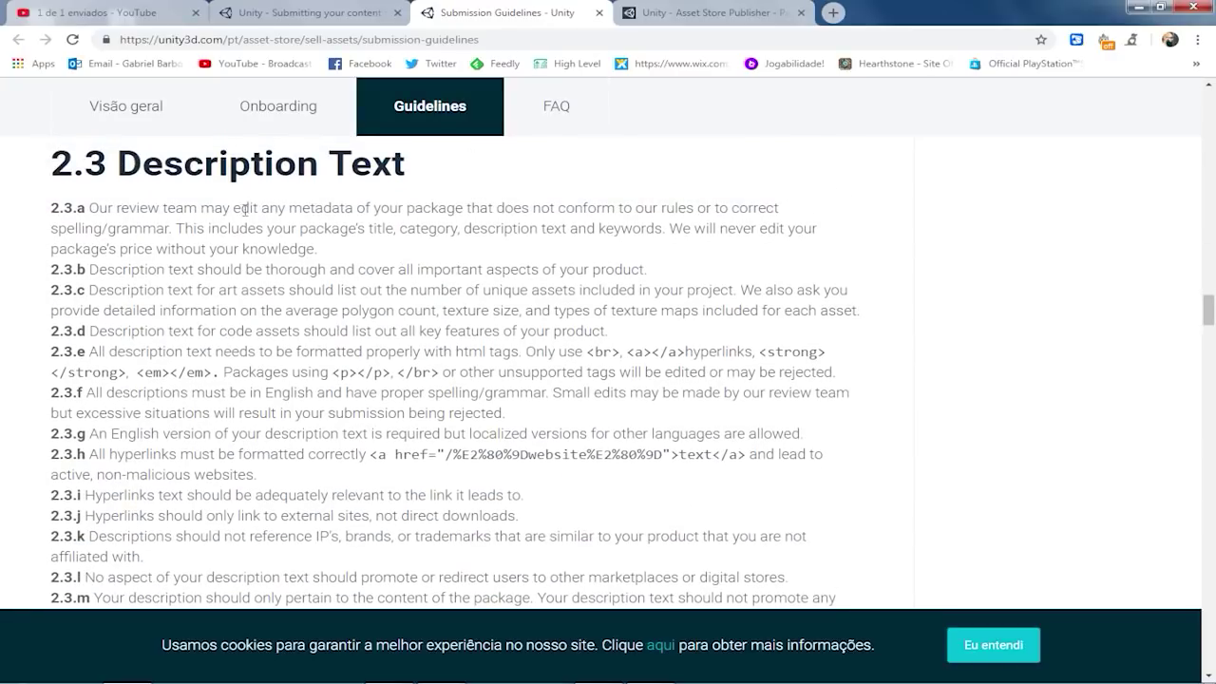
drag(107, 352, 511, 352)
mouse_move(558, 351)
mouse_down()
mouse_move(781, 355)
mouse_move(278, 392)
mouse_move(442, 371)
mouse_up()
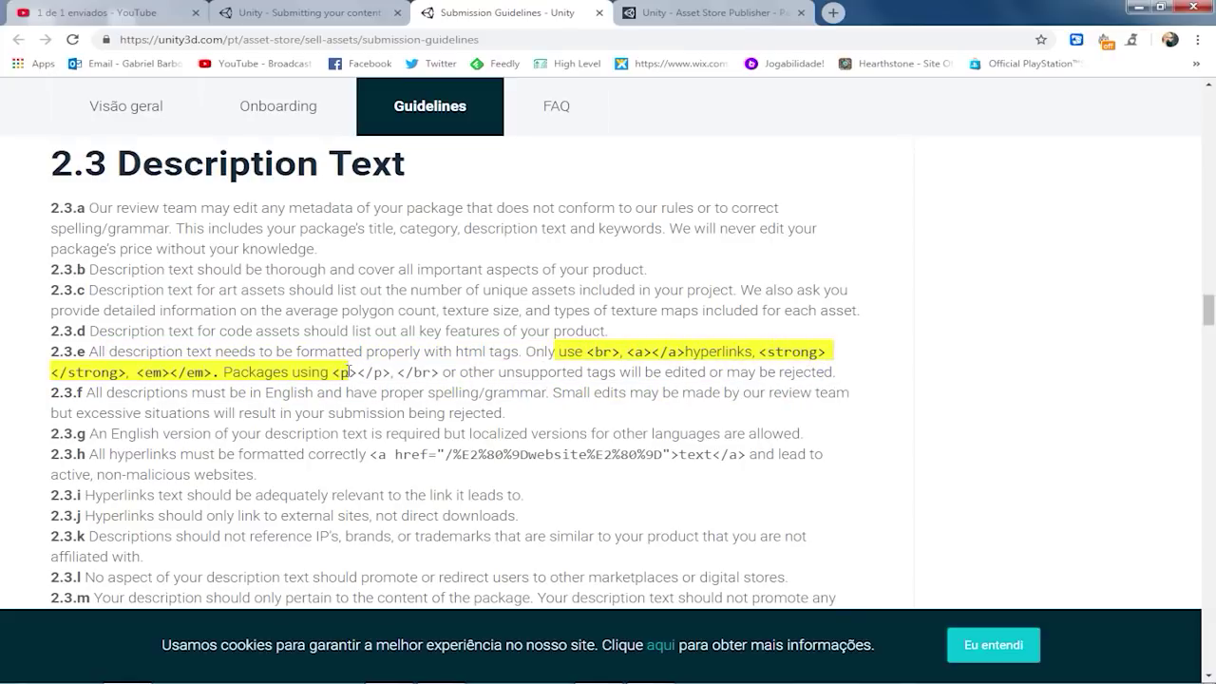
click(602, 368)
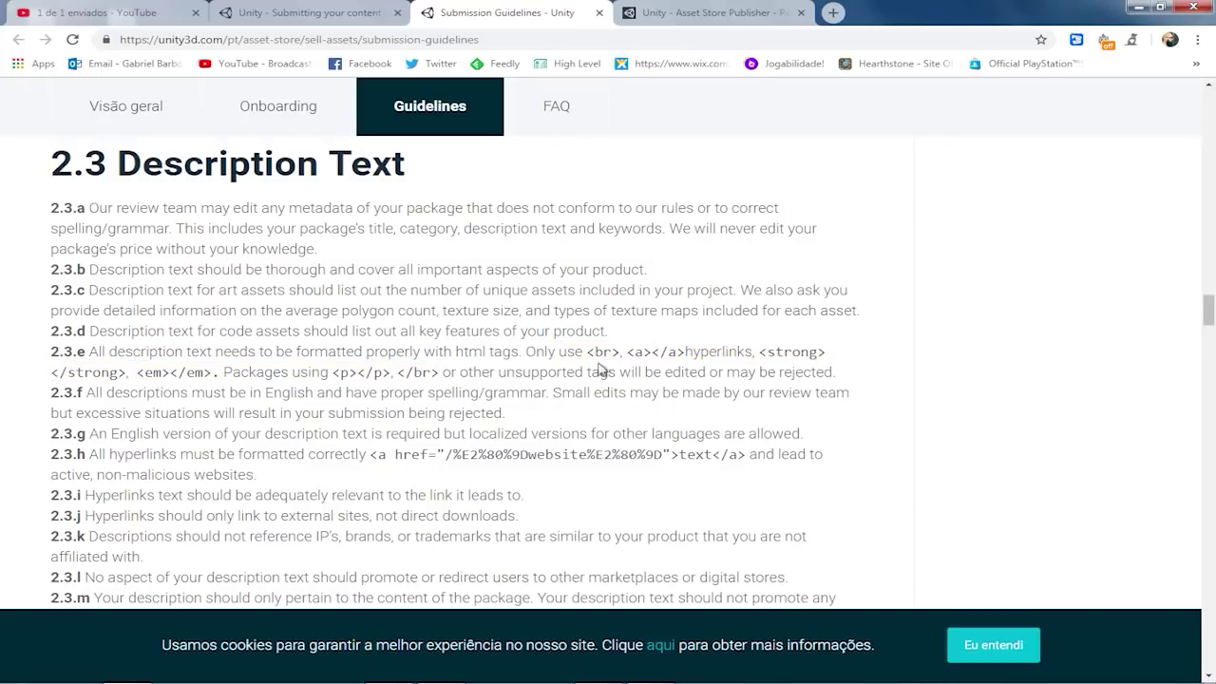
Enter the description 'Essa é a descrição do pacote' and add the keyword 'snake'.
click(711, 12)
text(Essa )
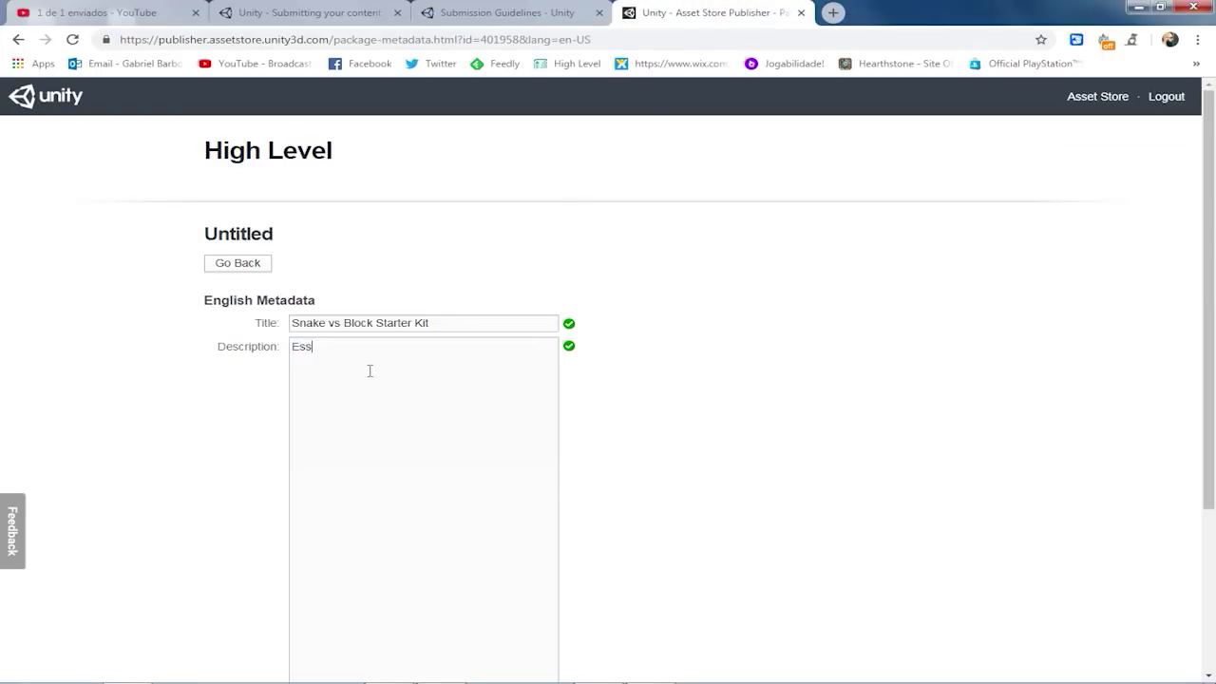
text(é a descriçã)
text(o do )
text(pacote)
scroll(732, 276, down, 3)
click(381, 519)
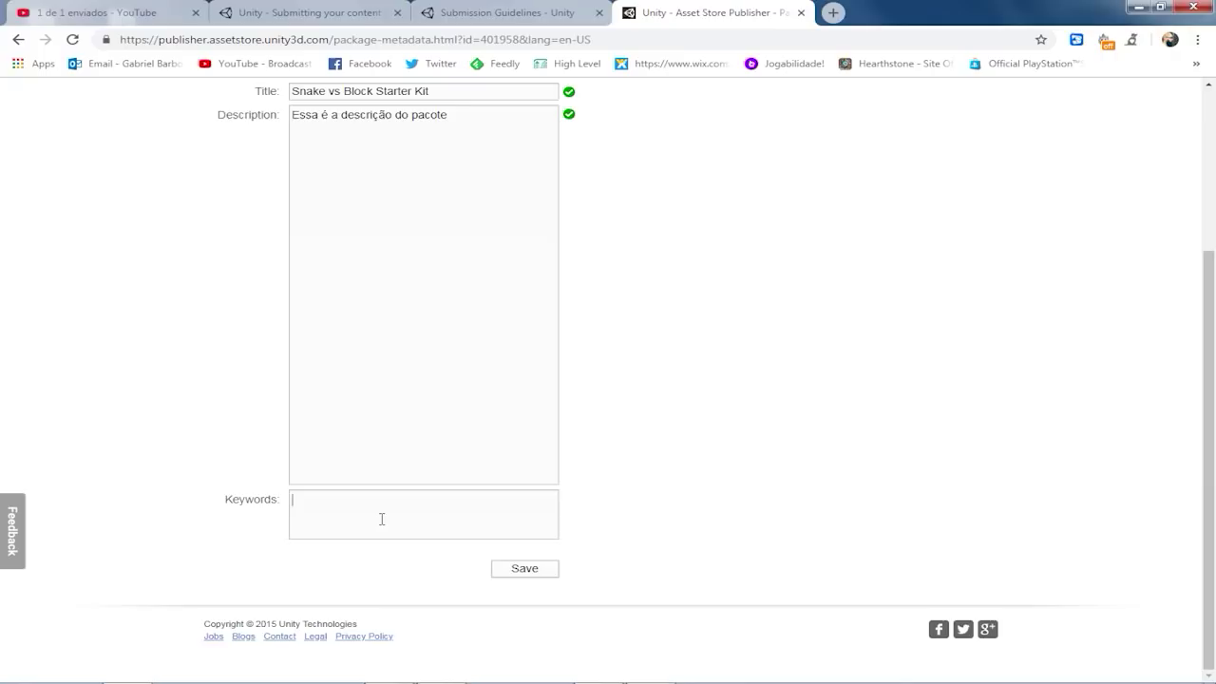
text(snake)
Save the English metadata and return to the package overview.
click(531, 570)
click(784, 370)
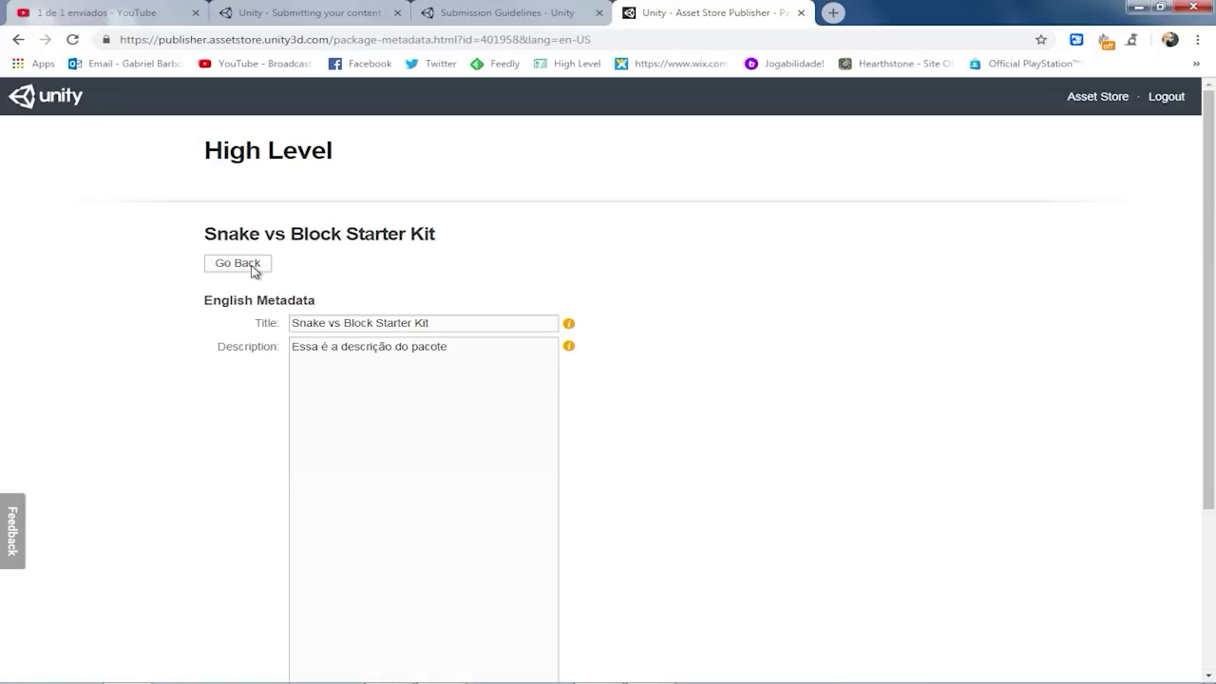
click(245, 266)
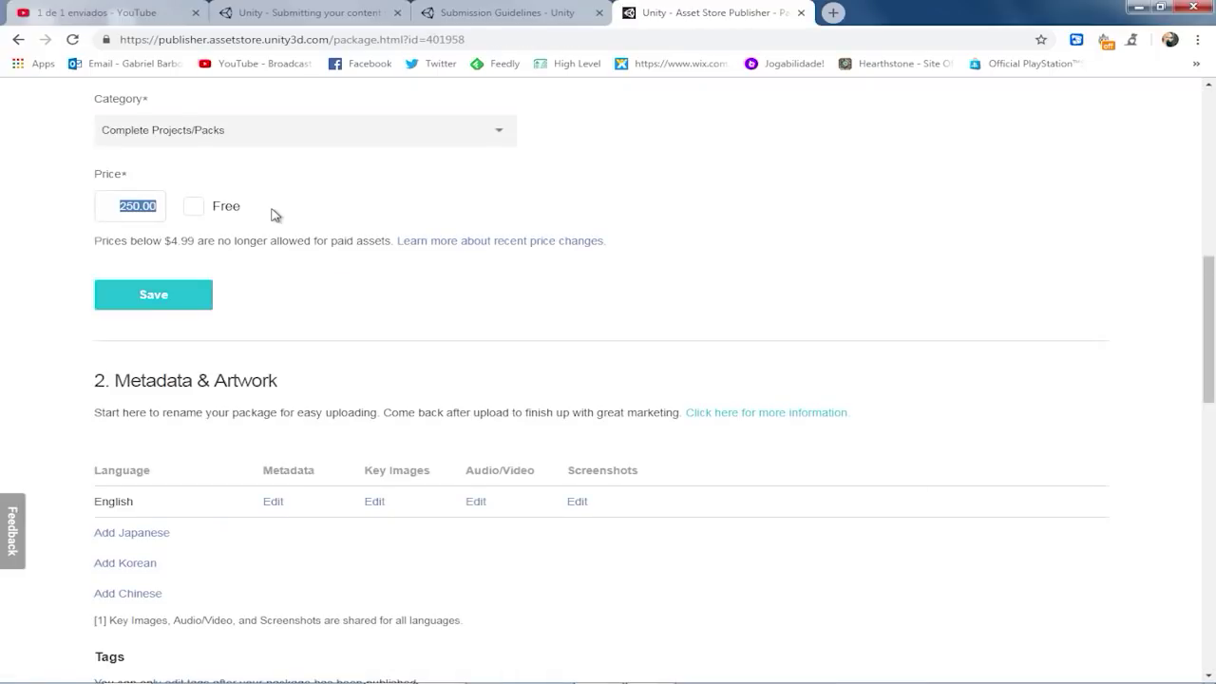
Change the package price to 4.99 and save the version.
text(4.99)
click(153, 296)
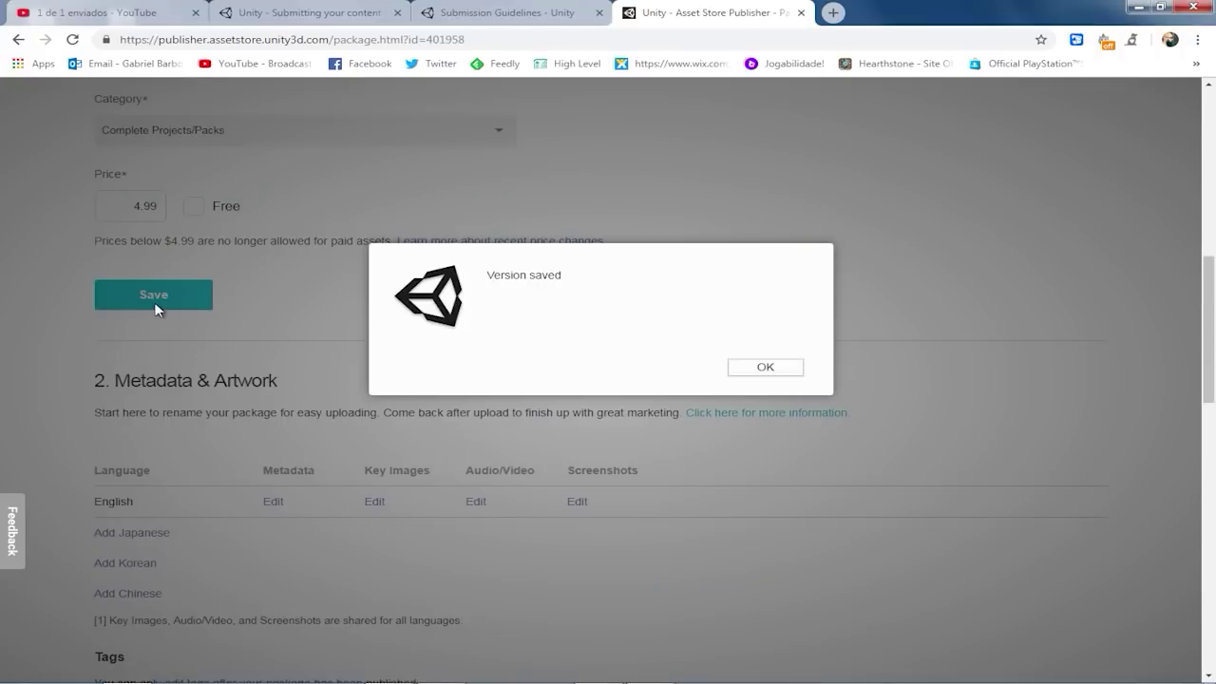
click(753, 370)
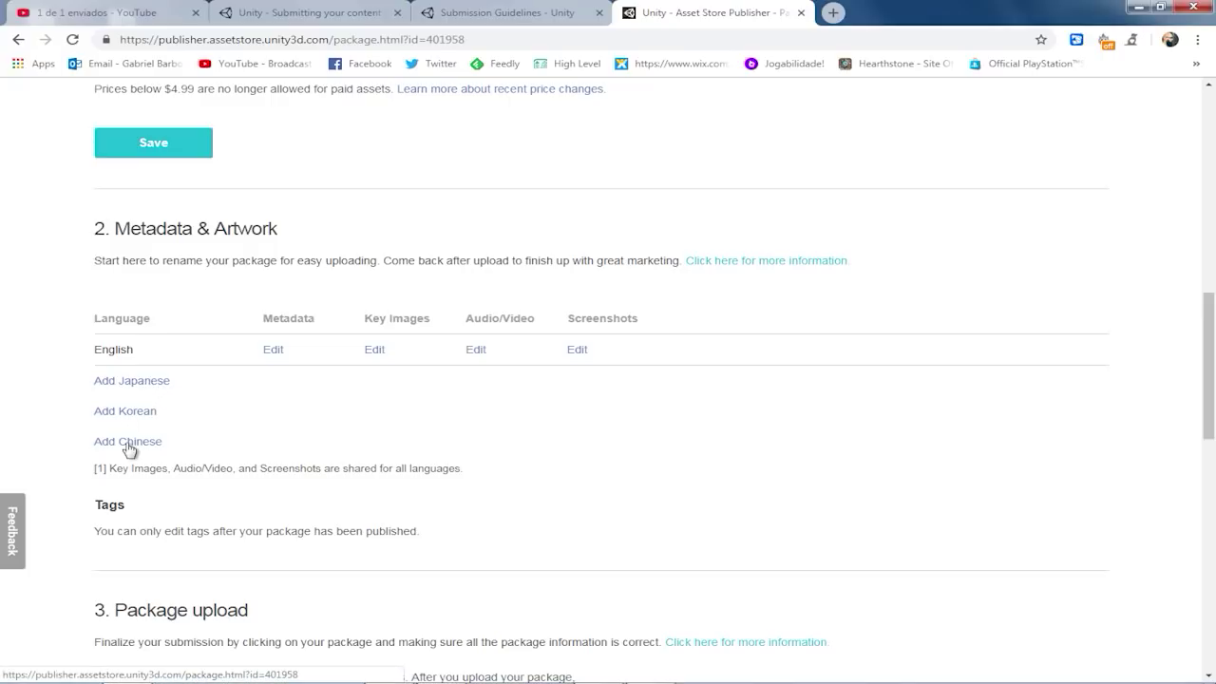
Open the key images editor and check the small image sizes, 200 x 124 or 200 x 258.
click(375, 350)
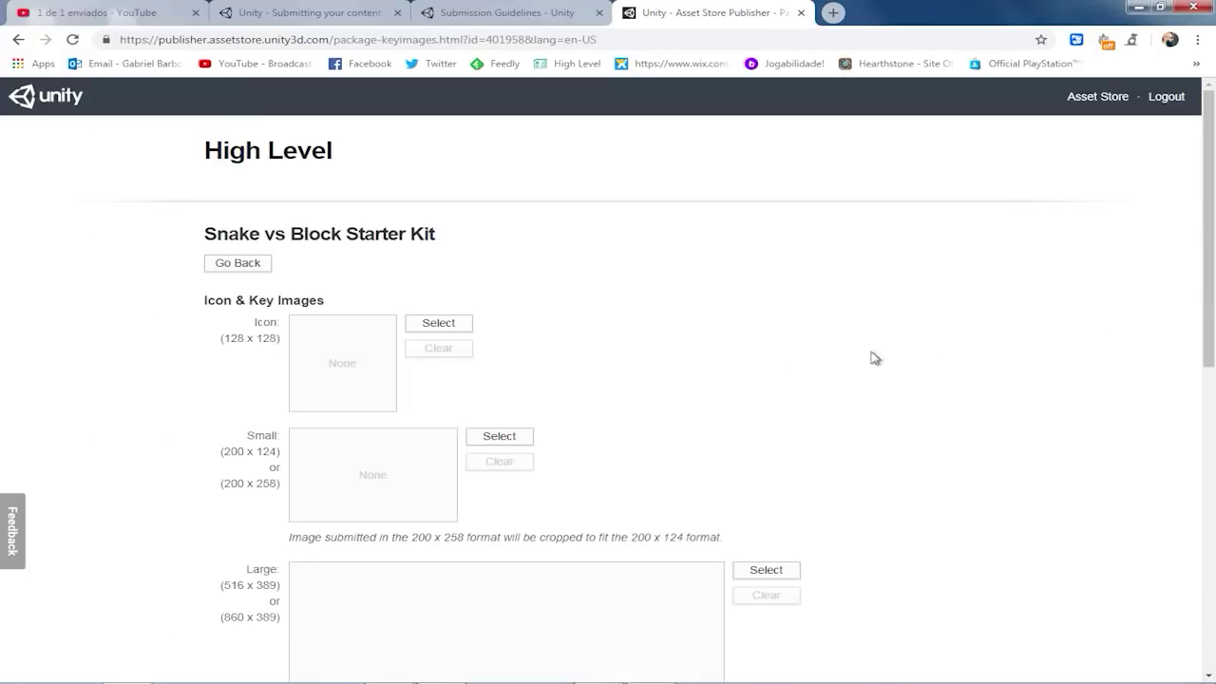
scroll(814, 339, down, 1)
scroll(812, 339, down, 4)
scroll(814, 342, up, 3)
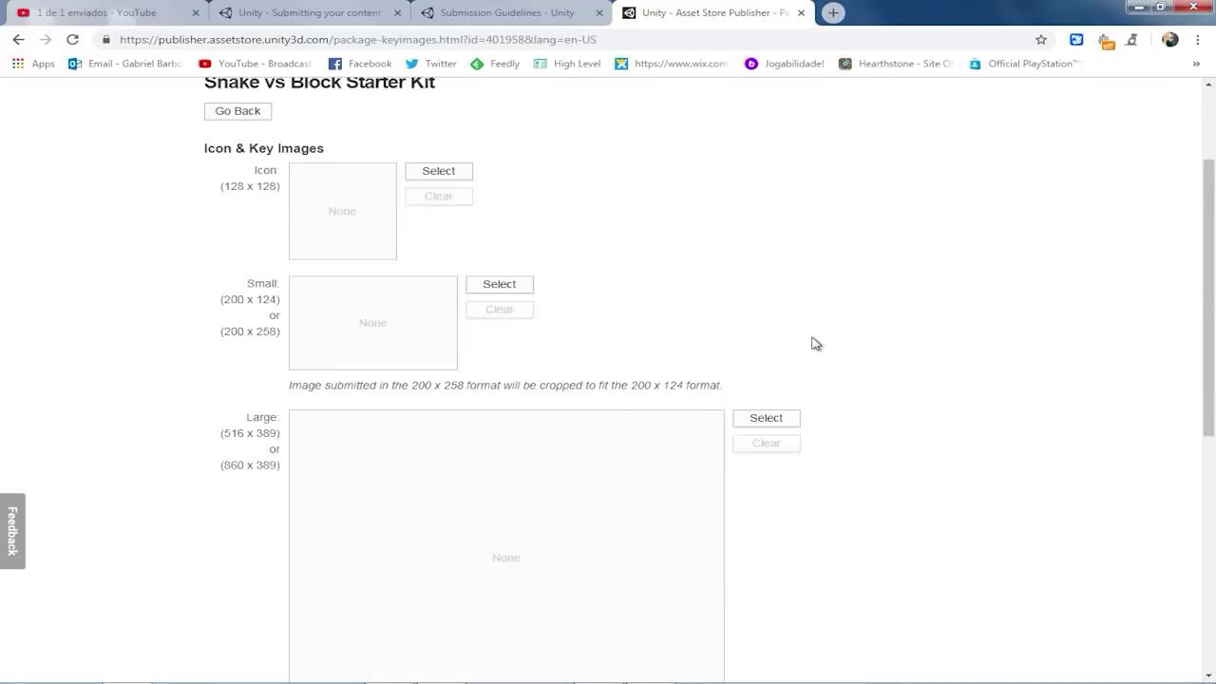
scroll(772, 357, down, 5)
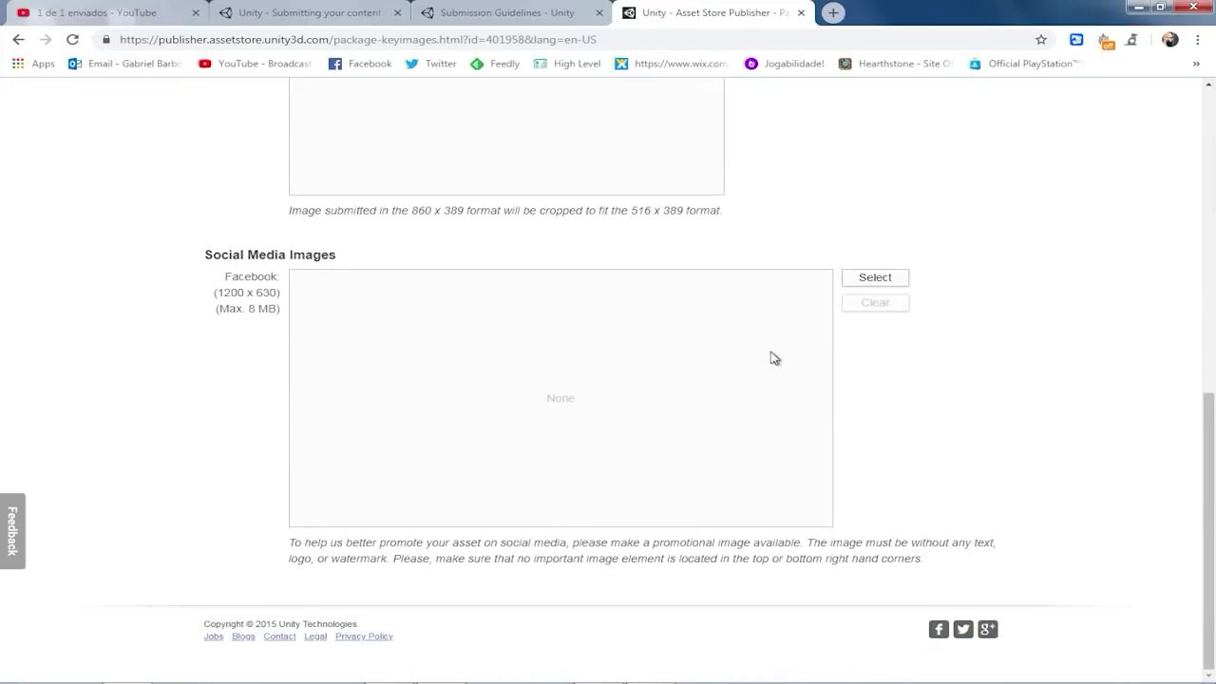
scroll(775, 357, up, 7)
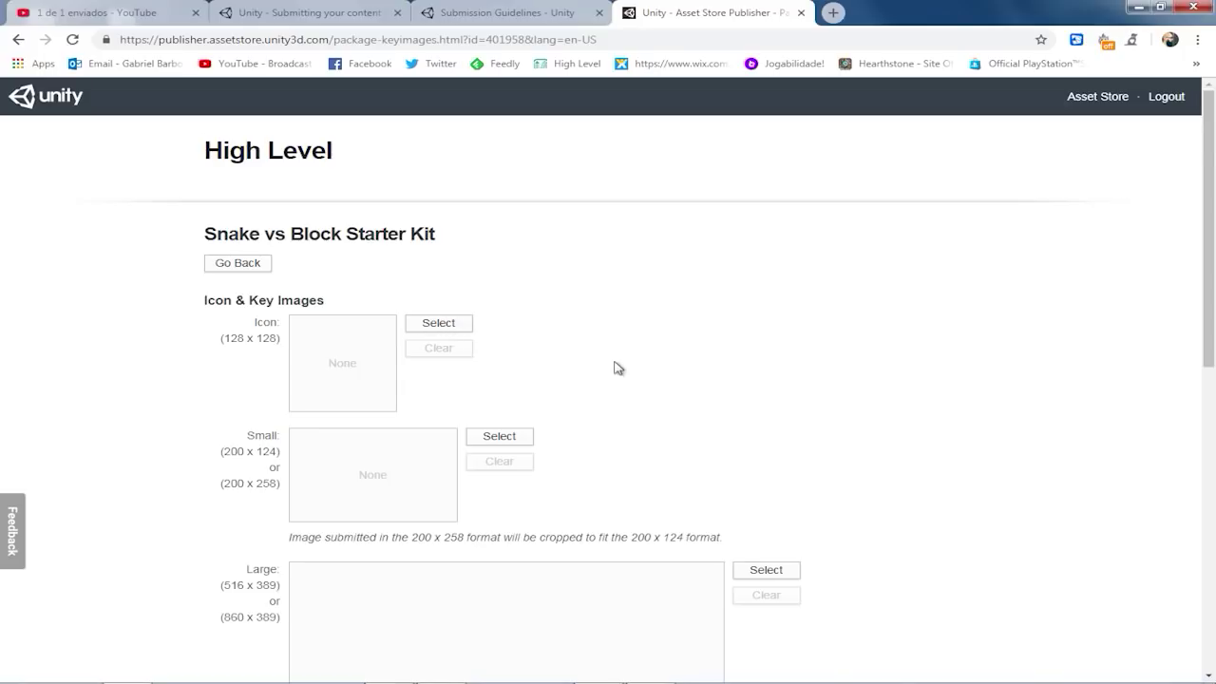
scroll(613, 367, down, 2)
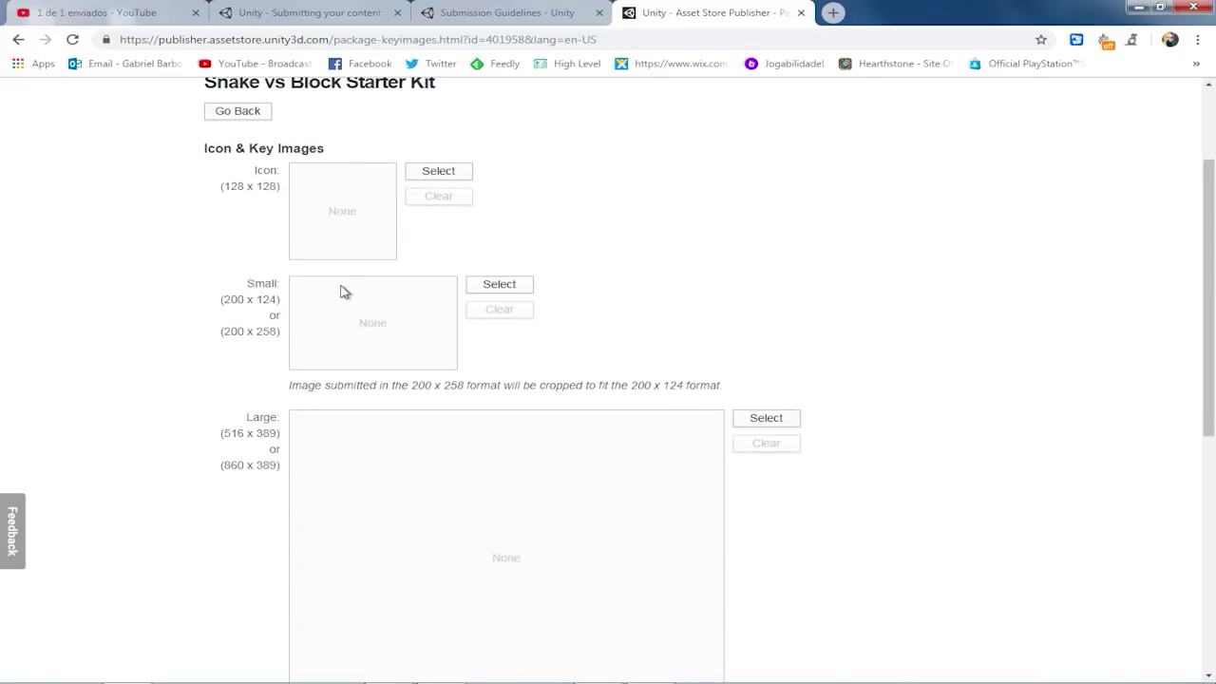
drag(223, 302, 285, 333)
click(277, 333)
drag(277, 299, 226, 302)
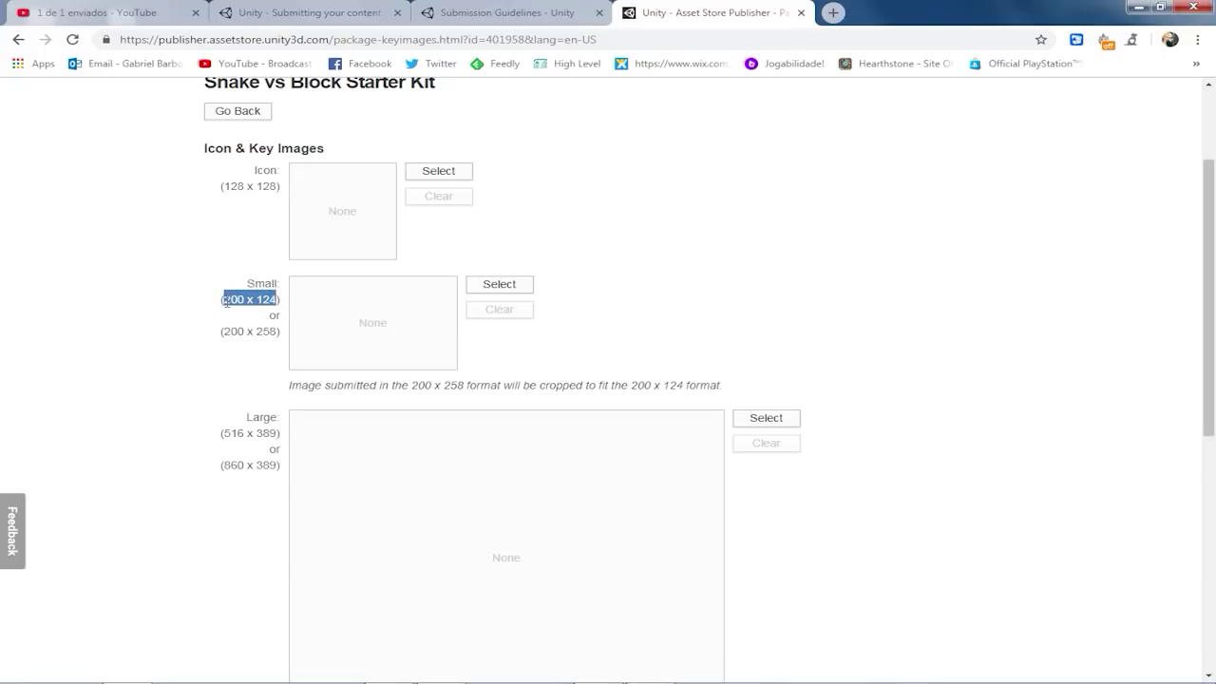
drag(278, 332, 226, 334)
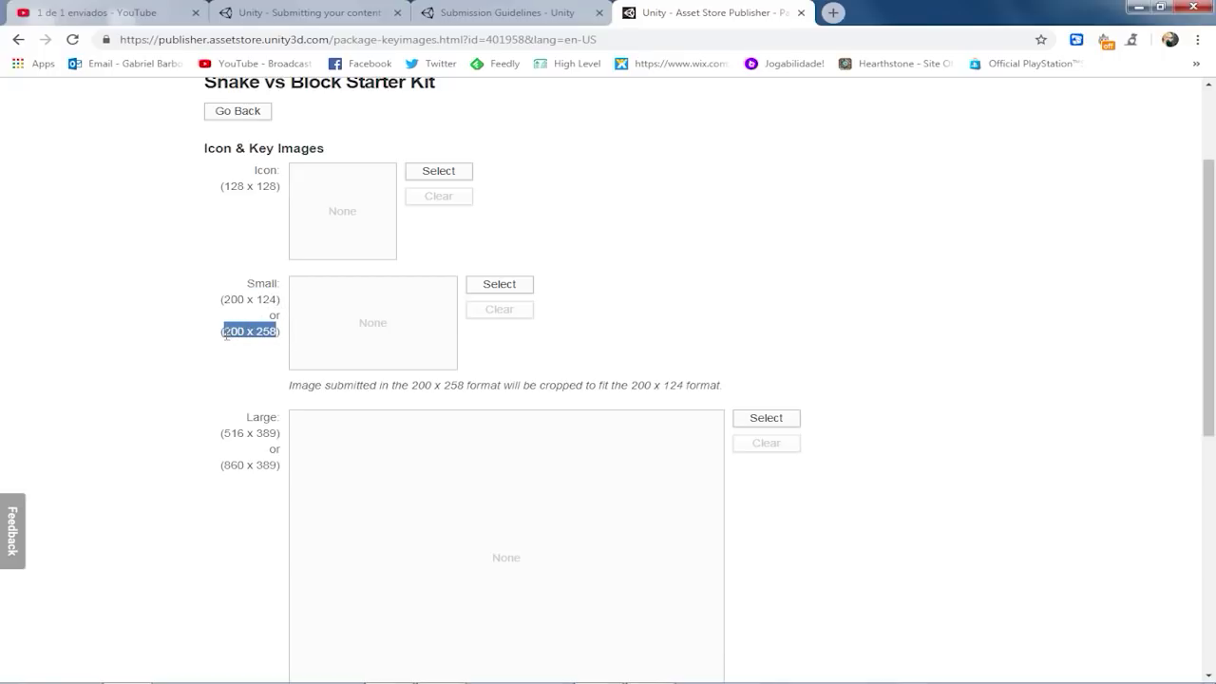
click(276, 299)
drag(277, 299, 224, 300)
click(249, 300)
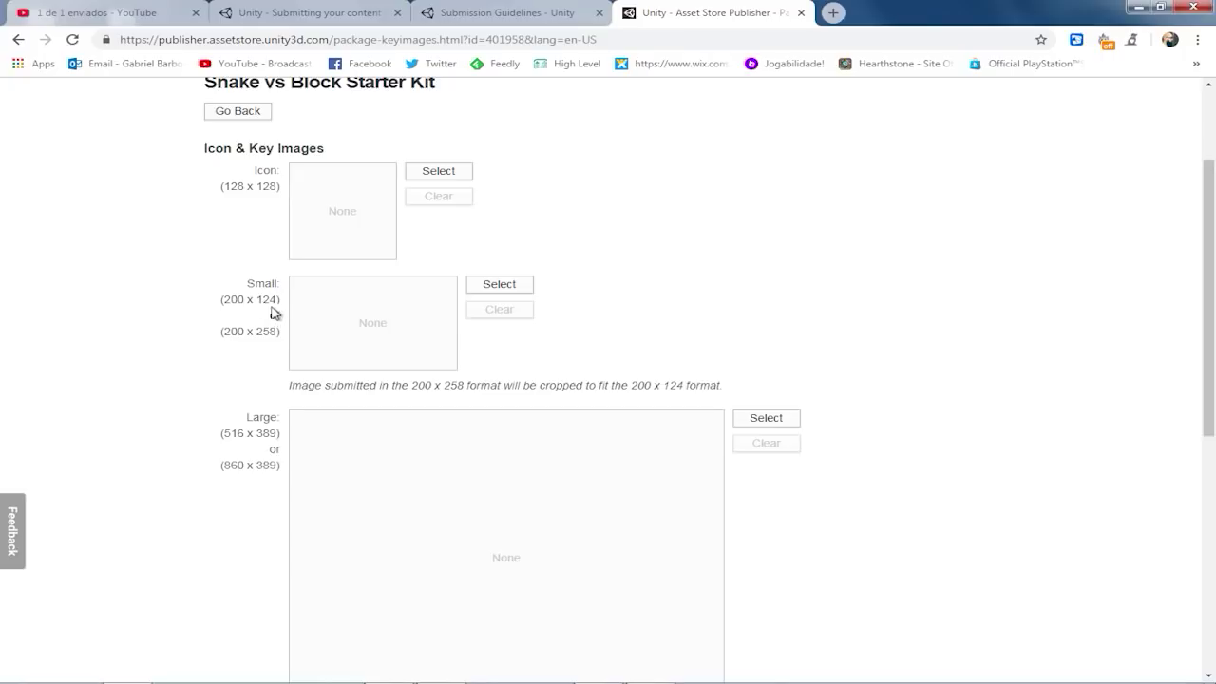
drag(277, 300, 224, 300)
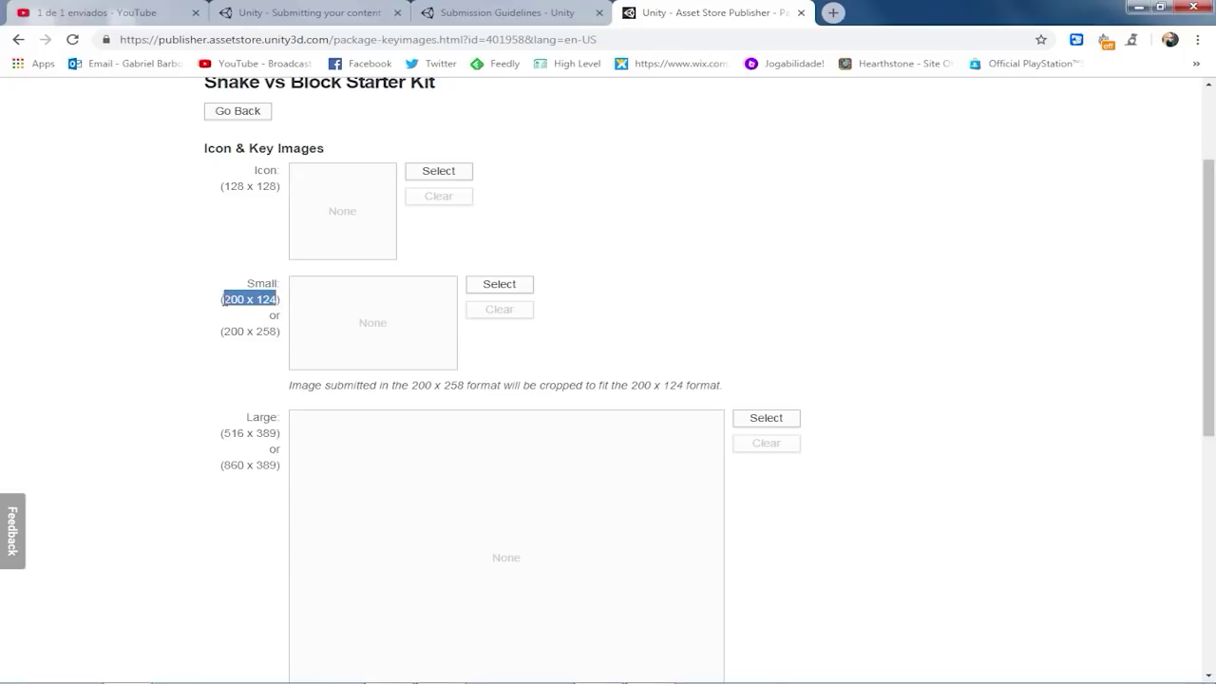
Note the 1200 x 630 Facebook image size, then open the Audio/Video artwork page.
scroll(352, 408, up, 1)
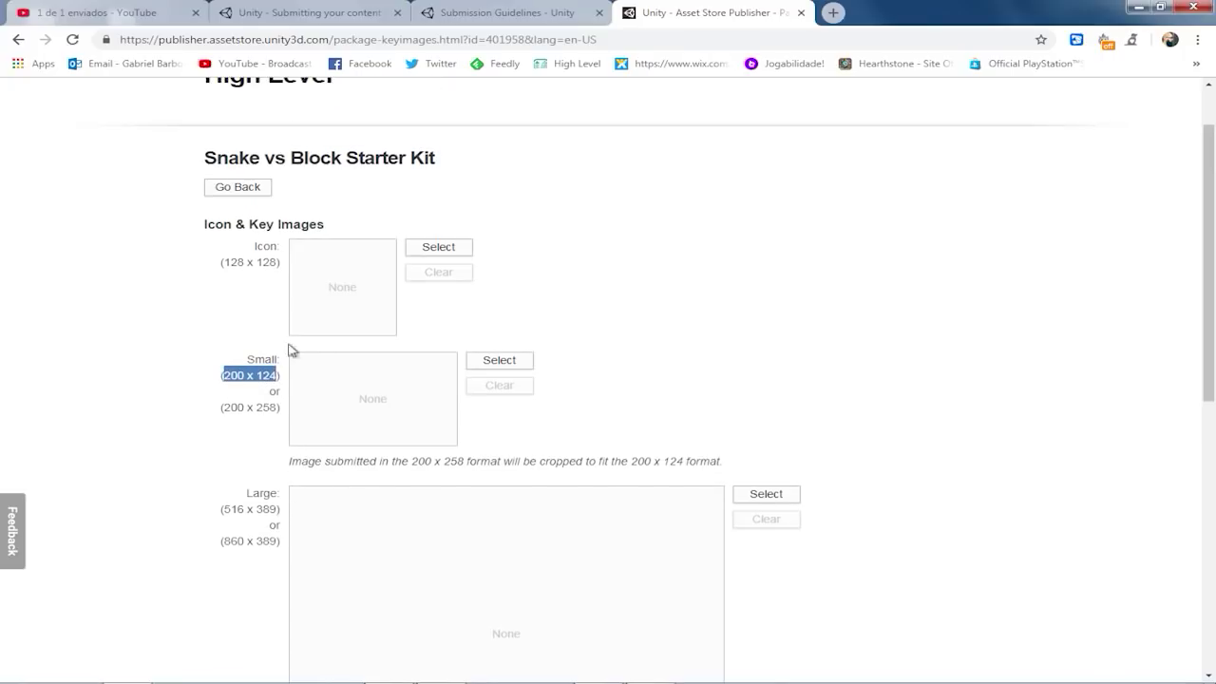
scroll(342, 332, down, 2)
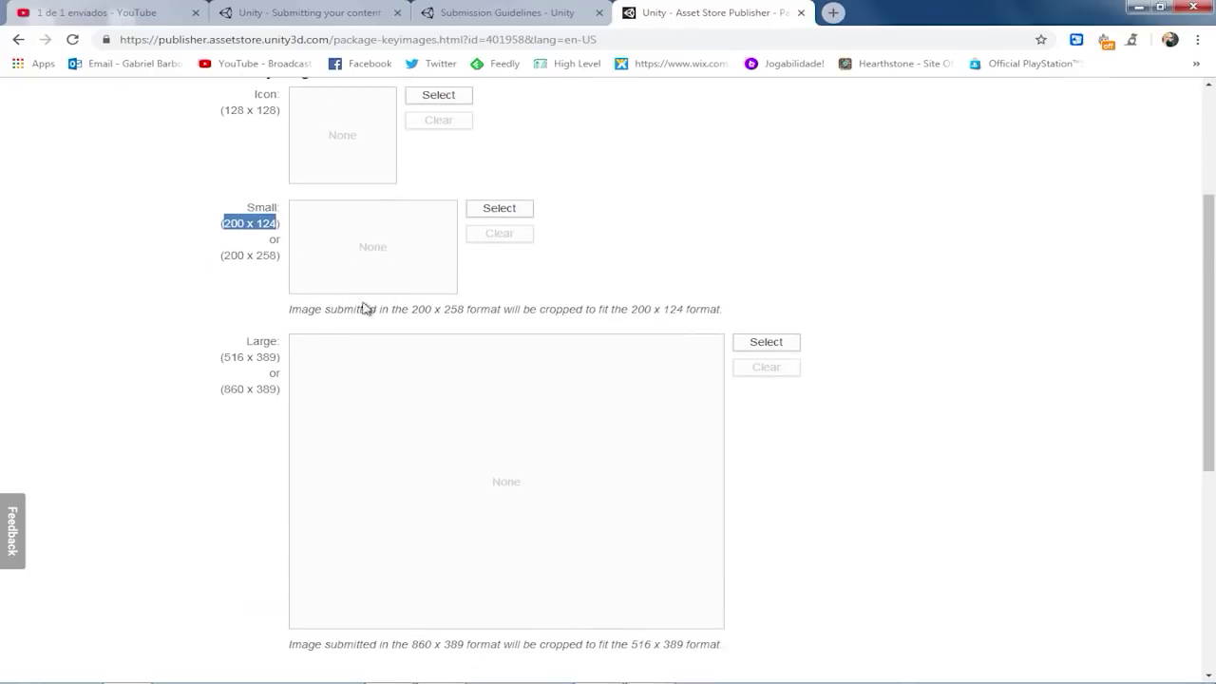
scroll(370, 304, down, 2)
scroll(731, 313, down, 3)
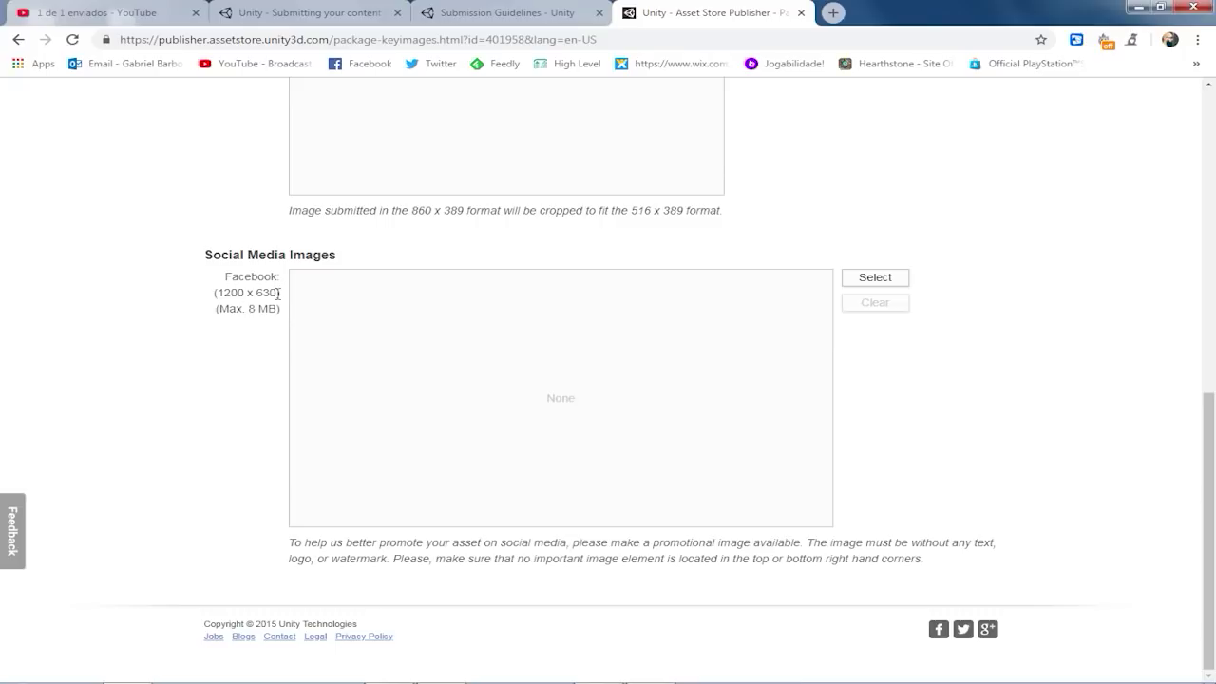
drag(278, 293, 217, 292)
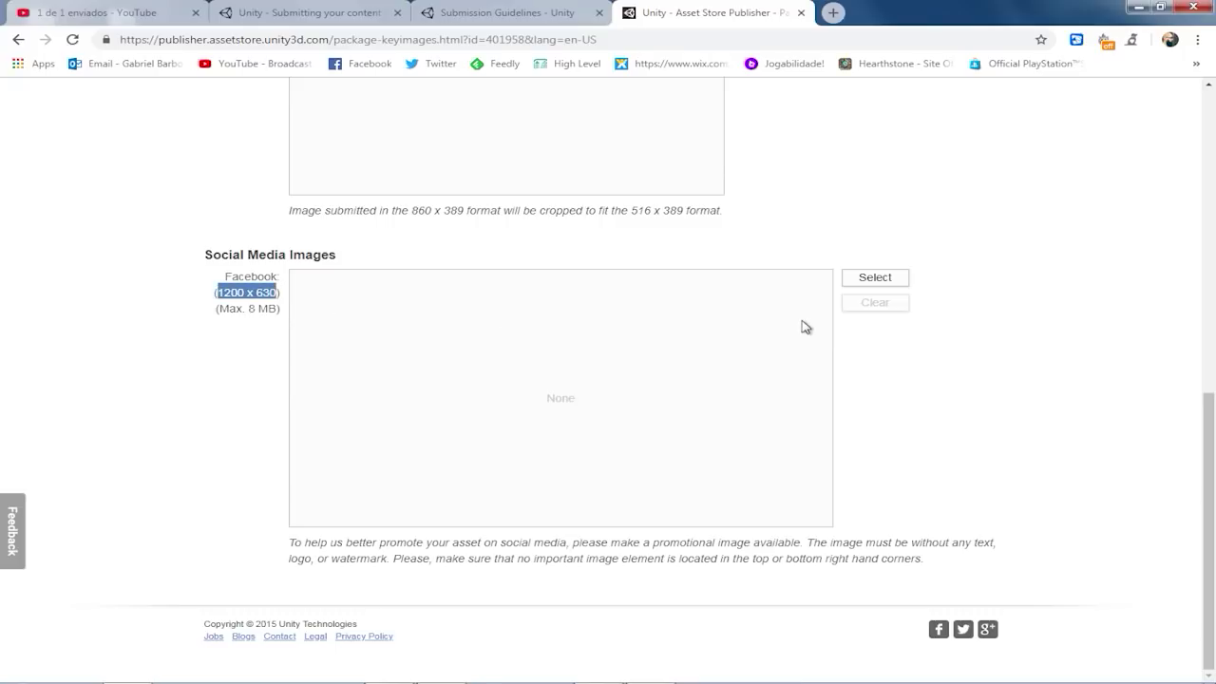
scroll(803, 326, up, 15)
click(264, 266)
click(474, 352)
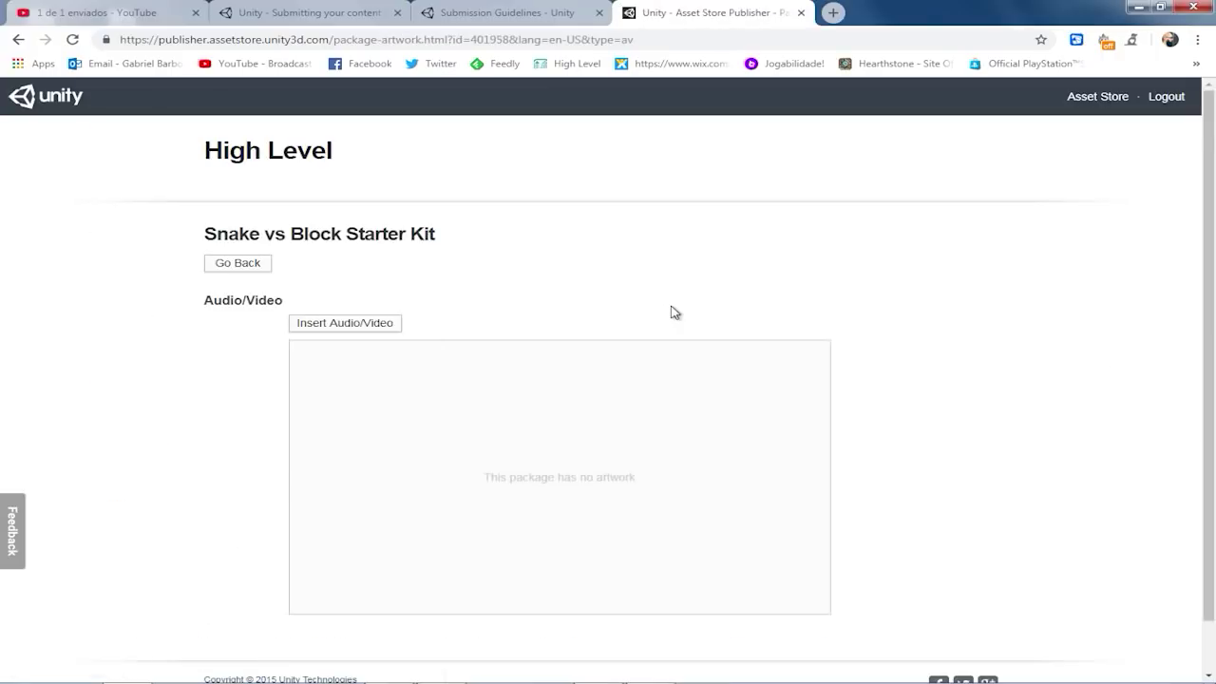
Browse the video services in Insert Audio/Video, keep YouTube, and cancel without adding anything.
click(366, 269)
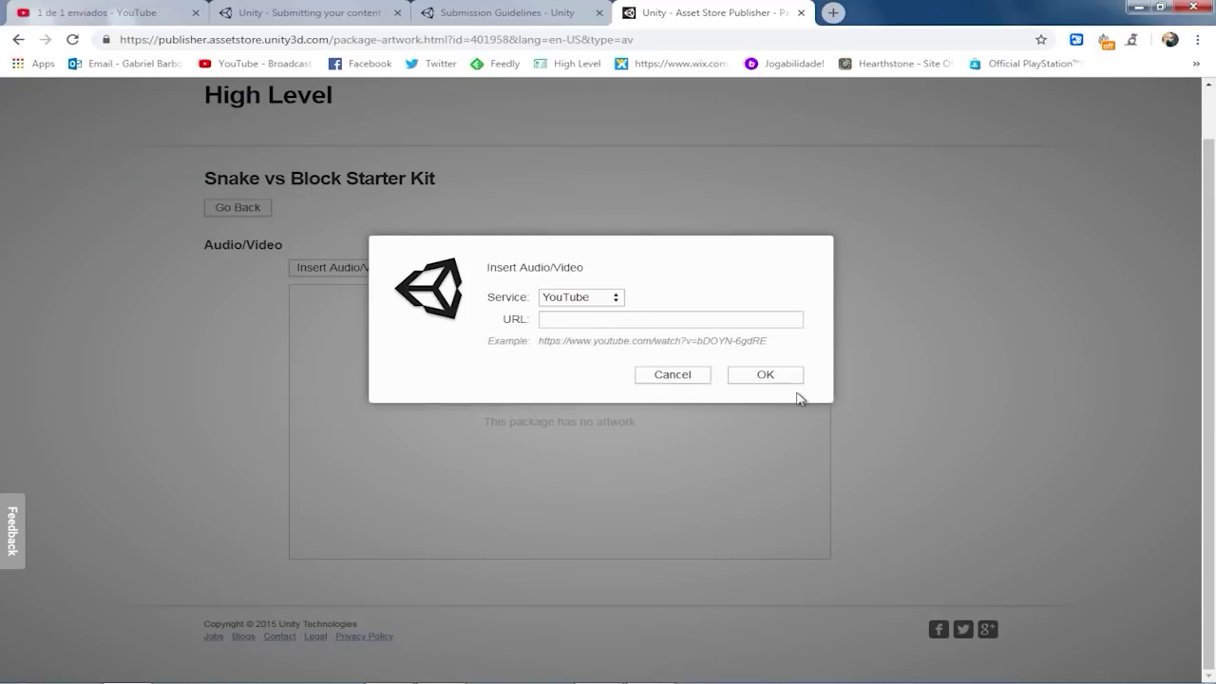
click(589, 301)
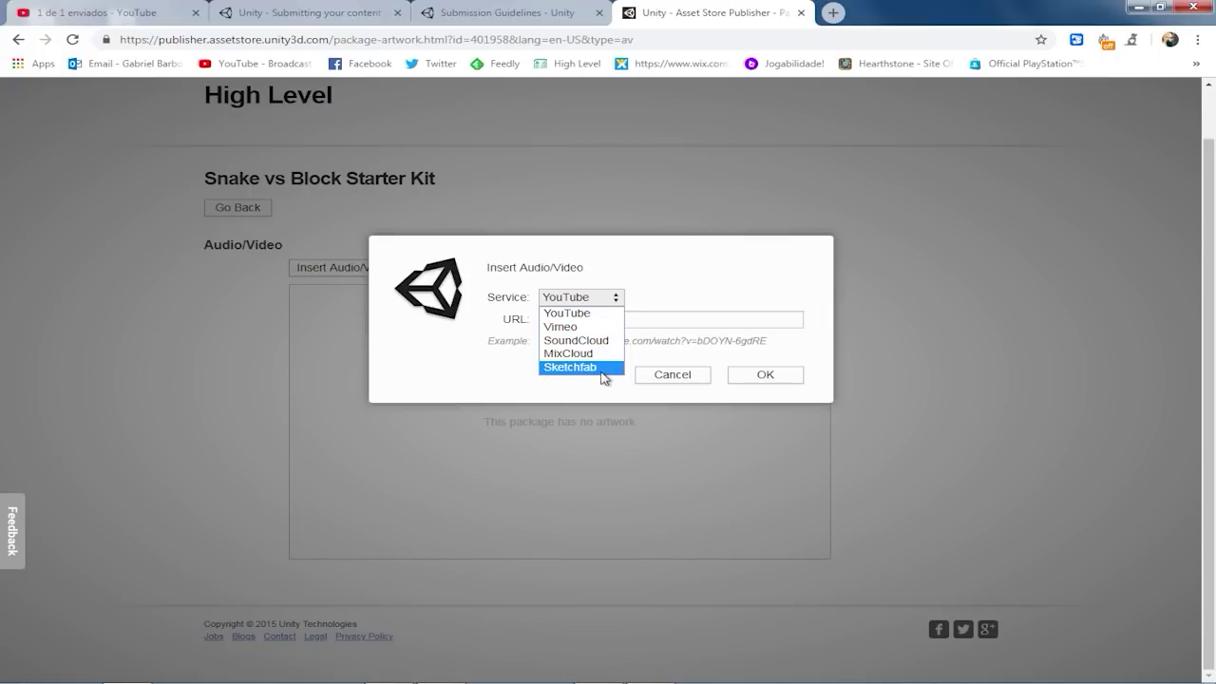
click(759, 374)
click(752, 375)
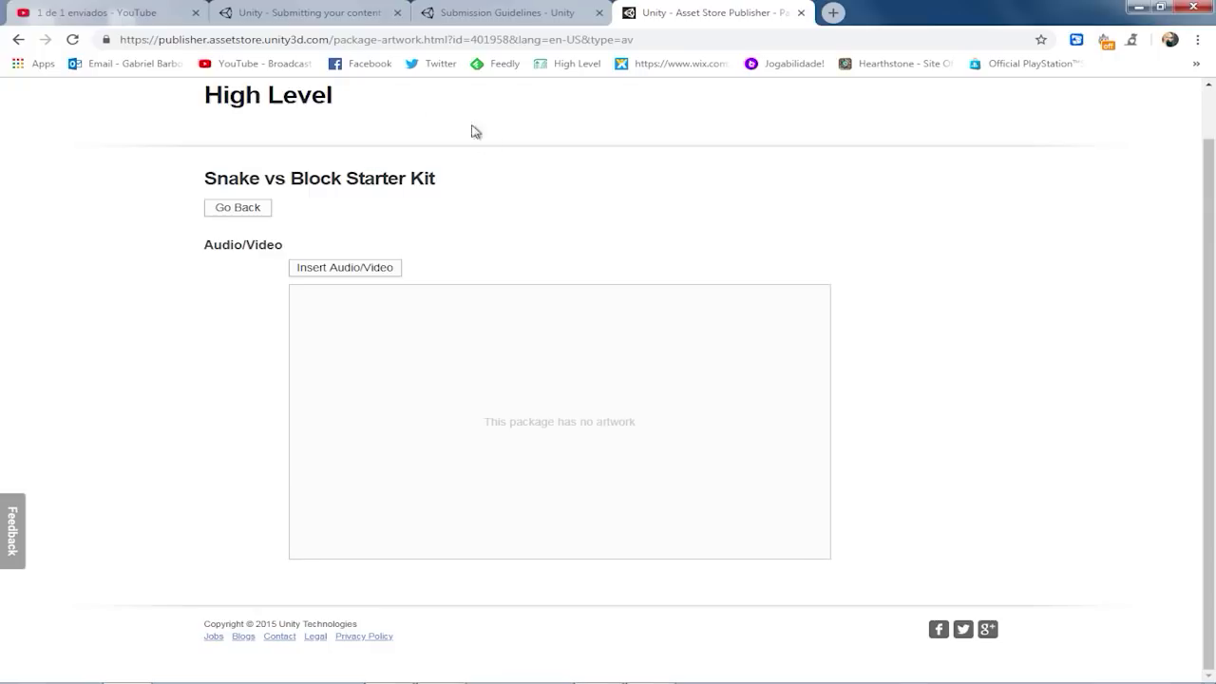
Recheck the video services and the URL field, cancel again, and return to the package page.
click(371, 270)
click(600, 300)
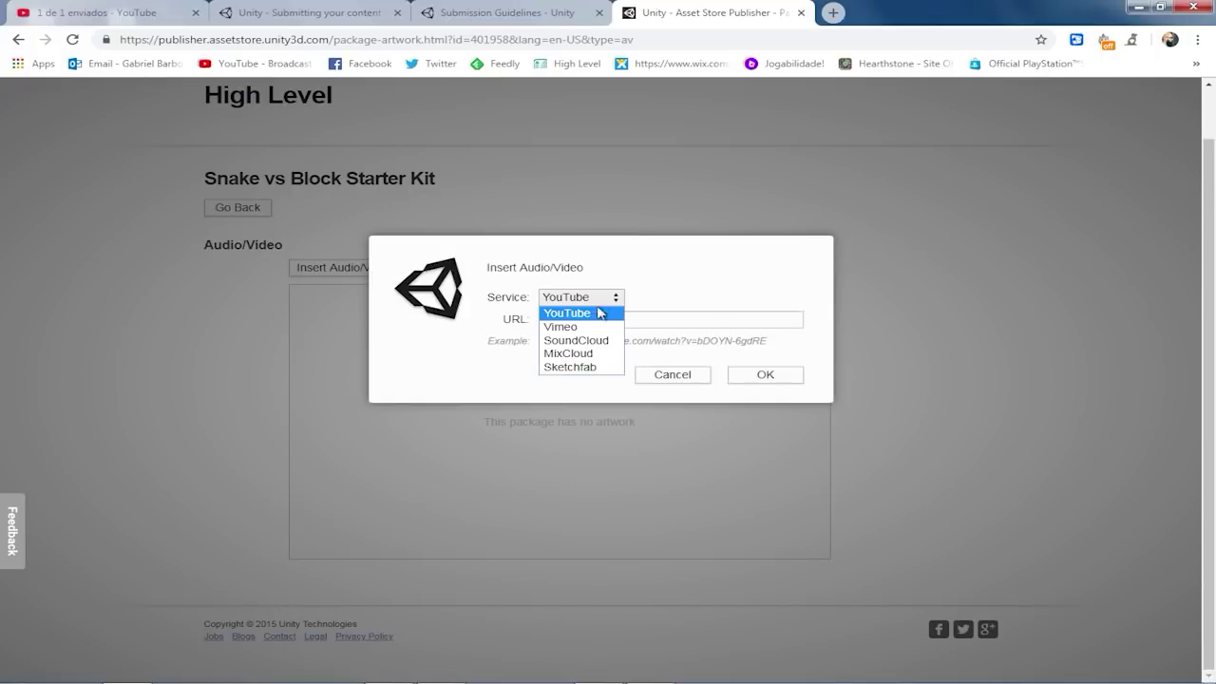
click(691, 301)
click(654, 318)
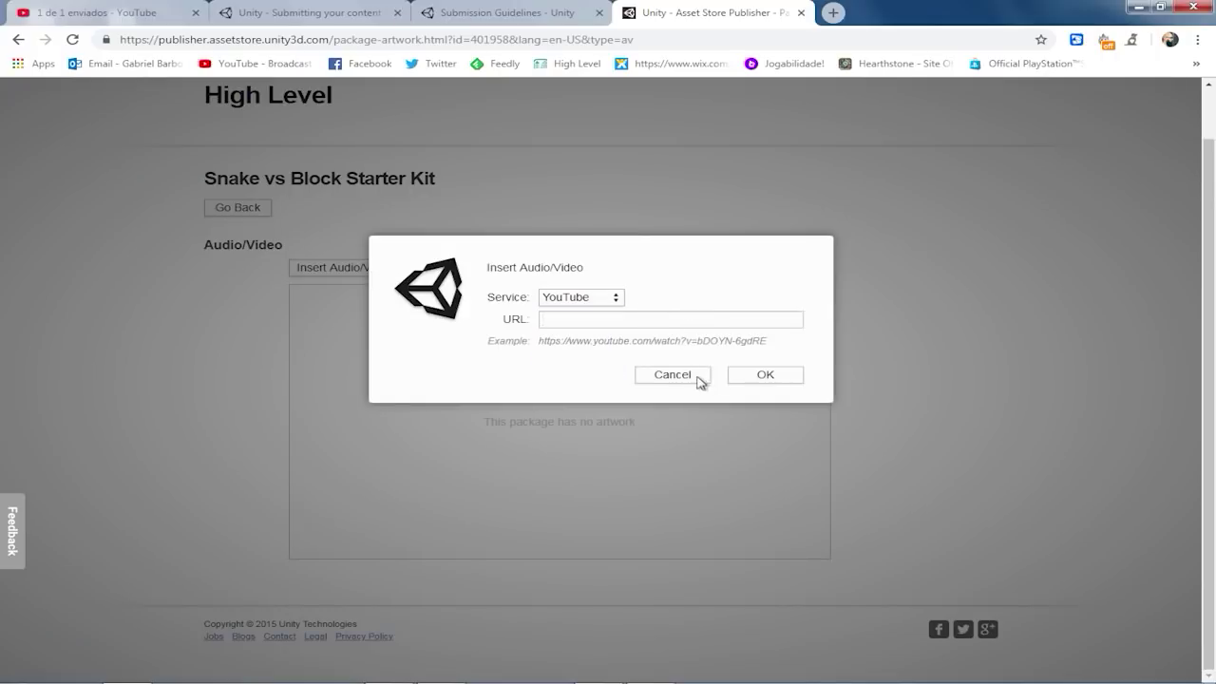
click(705, 378)
click(225, 214)
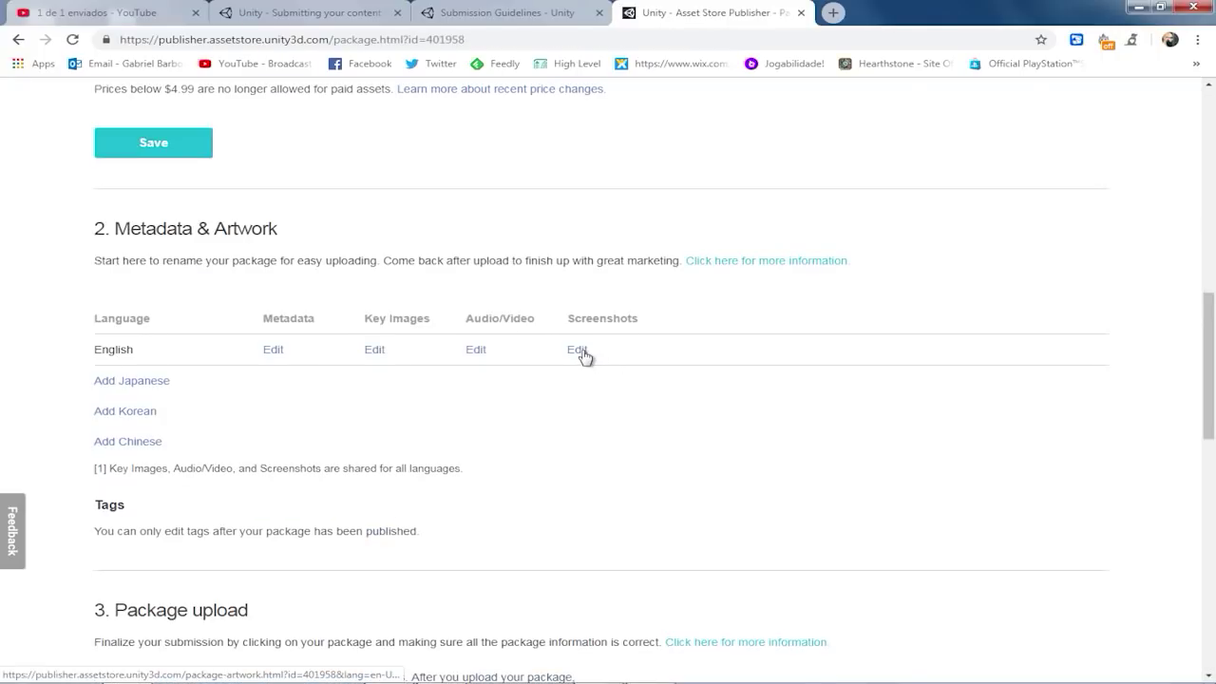
View the empty Screenshots page, go back, and scroll down to the Review section.
click(579, 351)
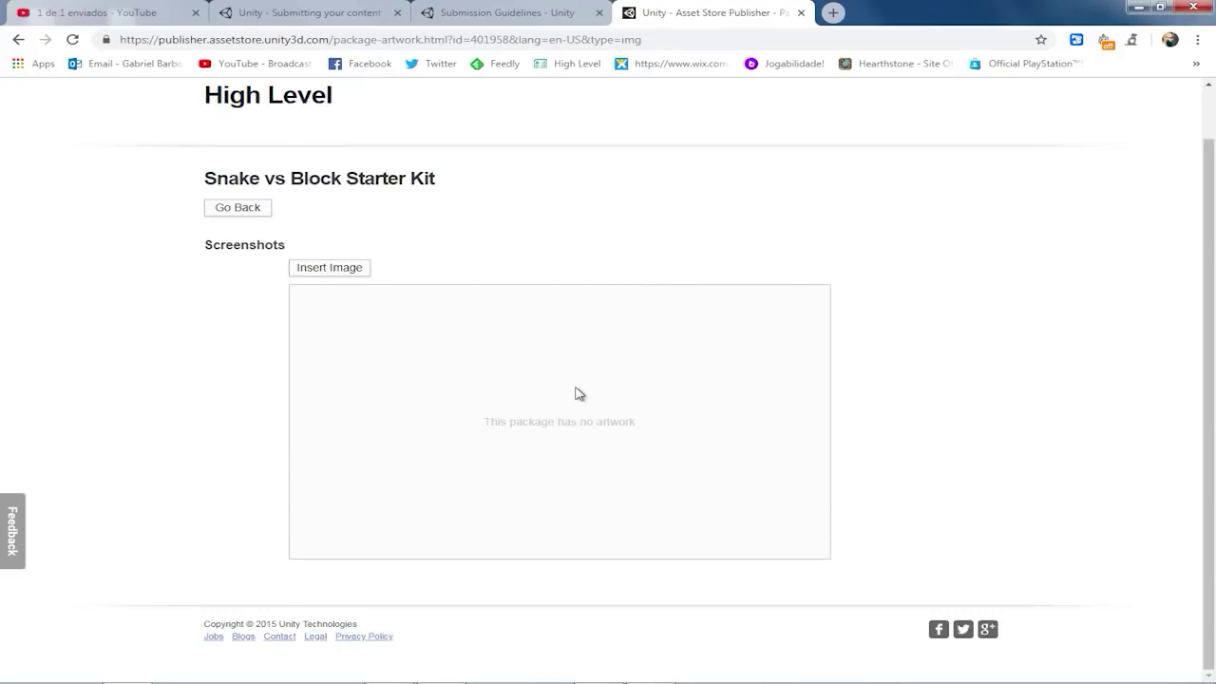
click(238, 208)
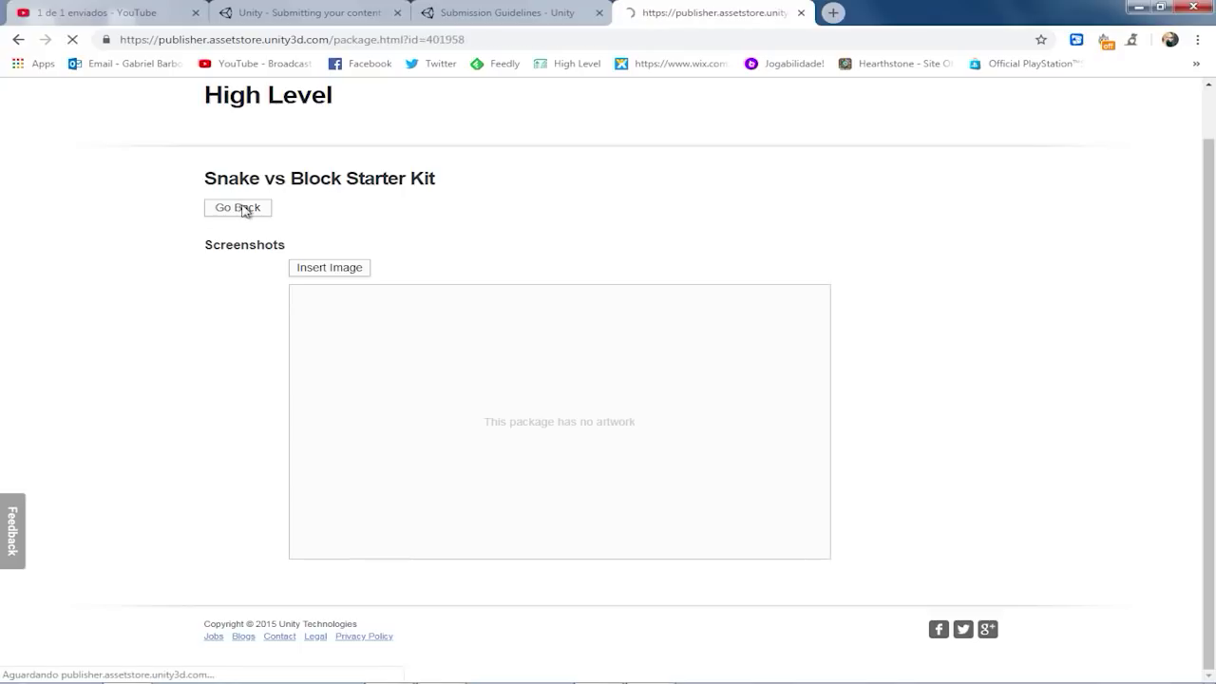
scroll(368, 276, down, 1)
scroll(369, 276, down, 2)
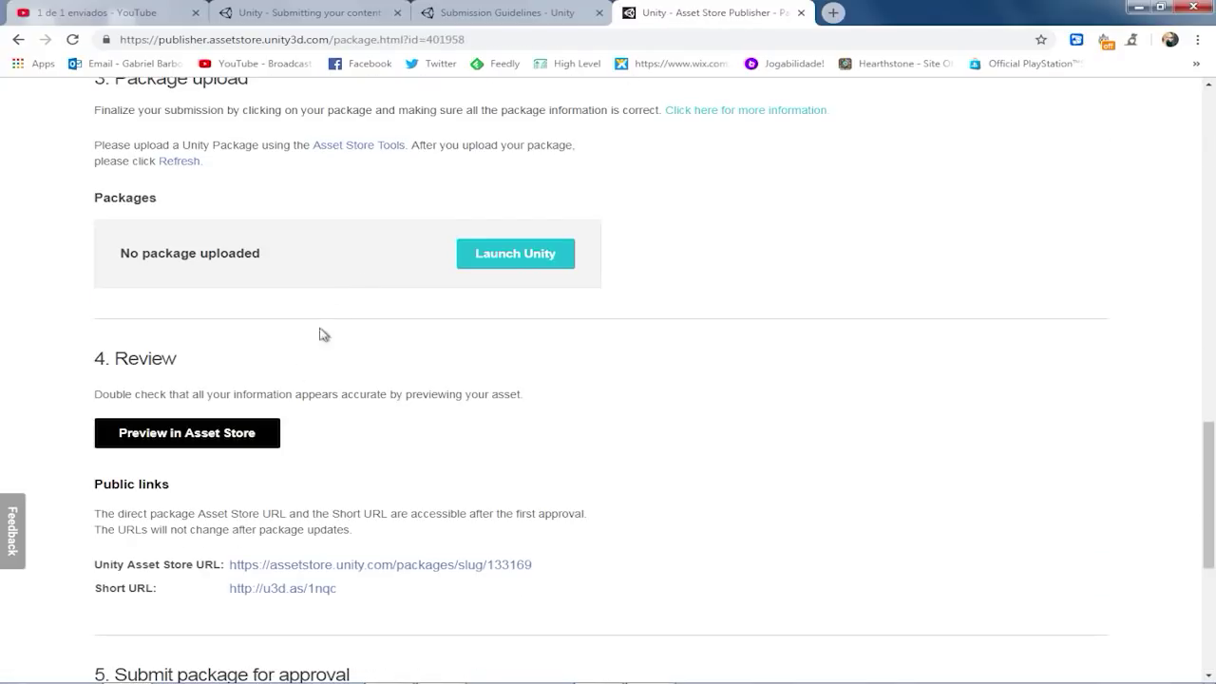
click(179, 439)
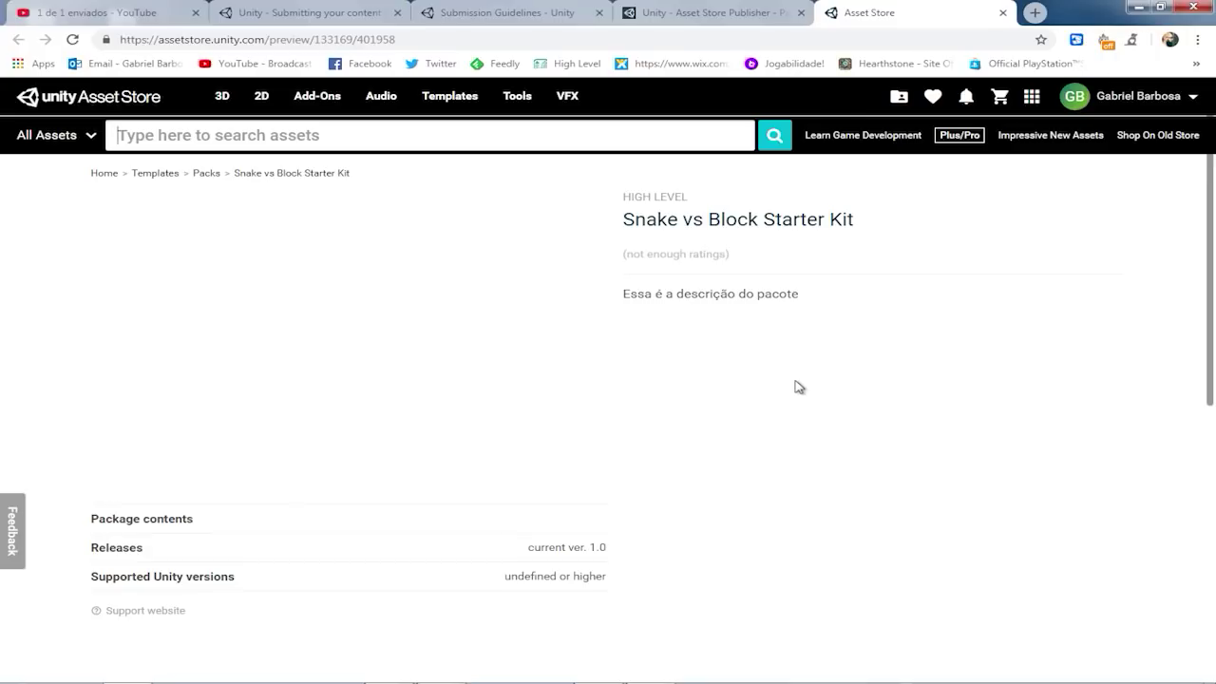
scroll(807, 390, down, 3)
scroll(821, 399, up, 3)
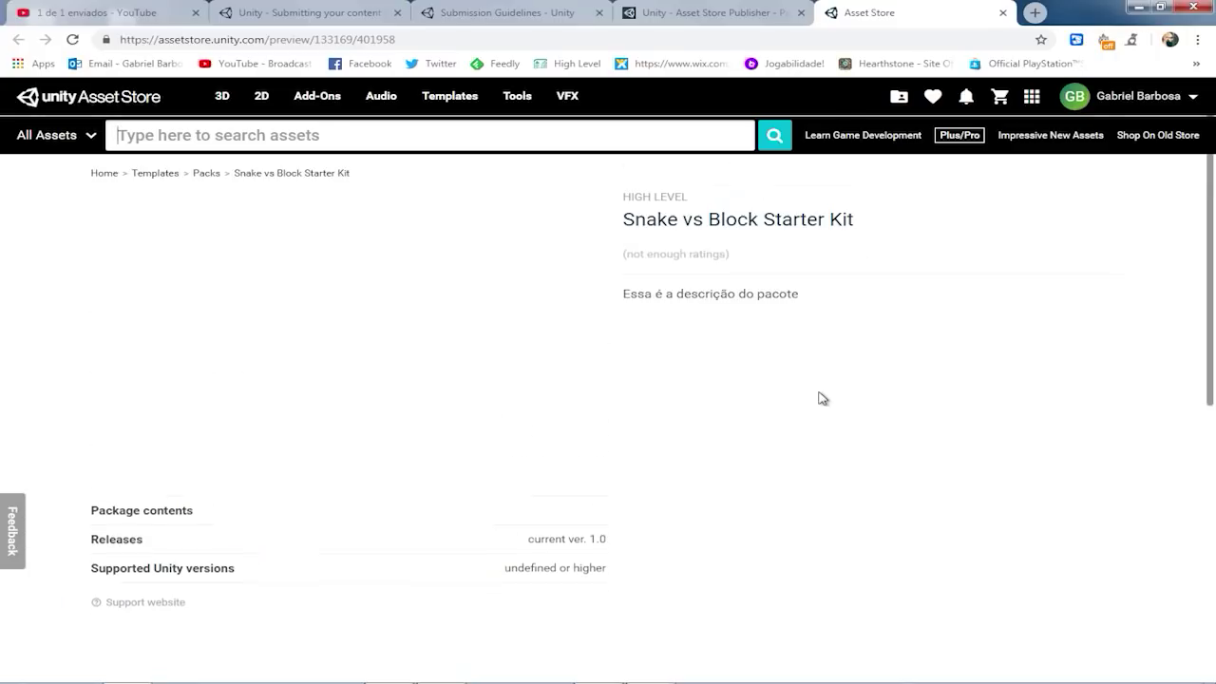
click(1003, 13)
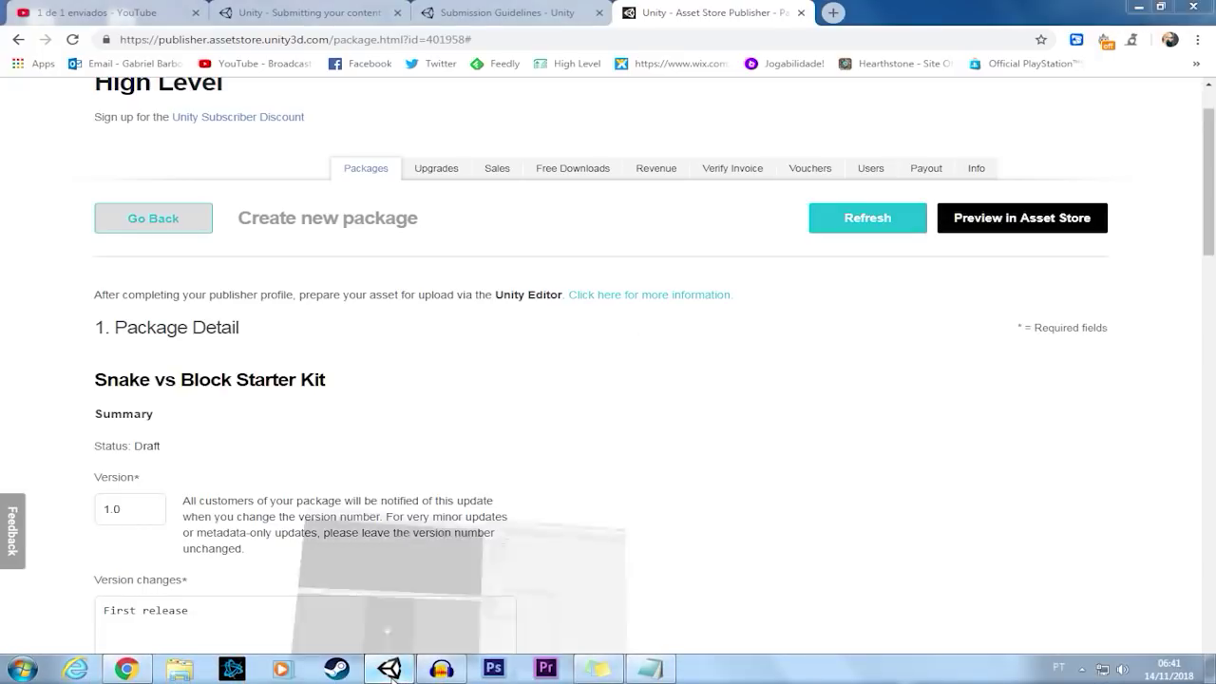
Switch to the Unity Editor showing the Snake Blocks project's SampleScene.
click(389, 670)
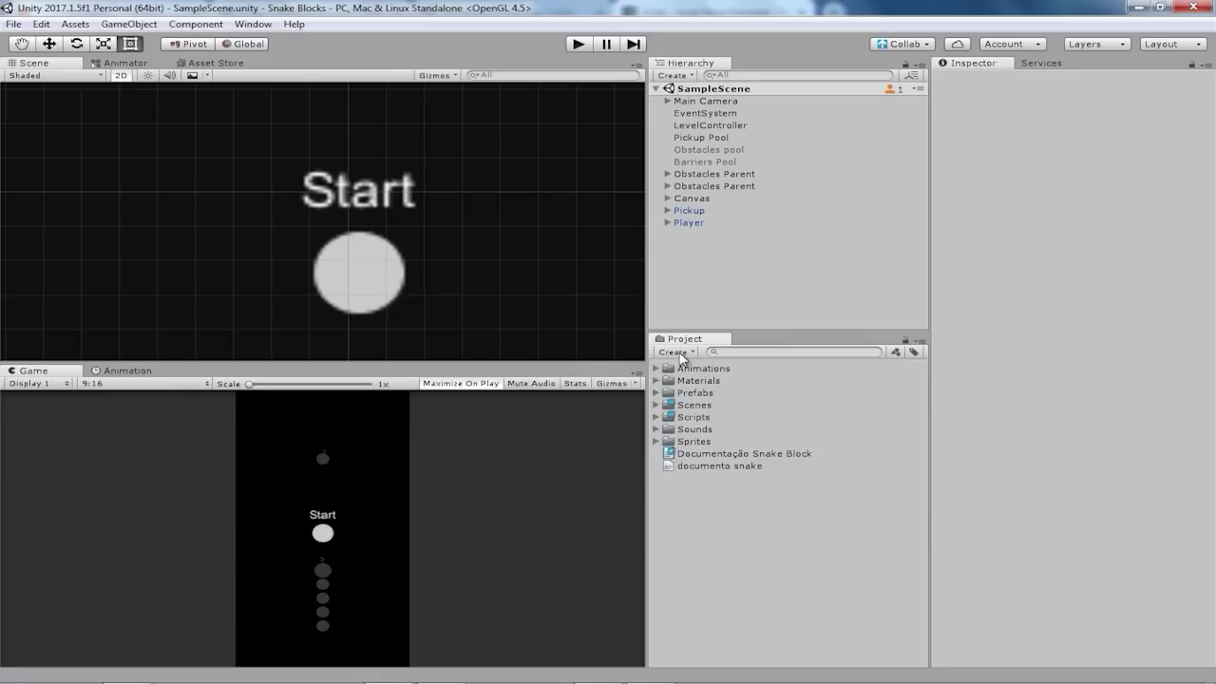
click(681, 353)
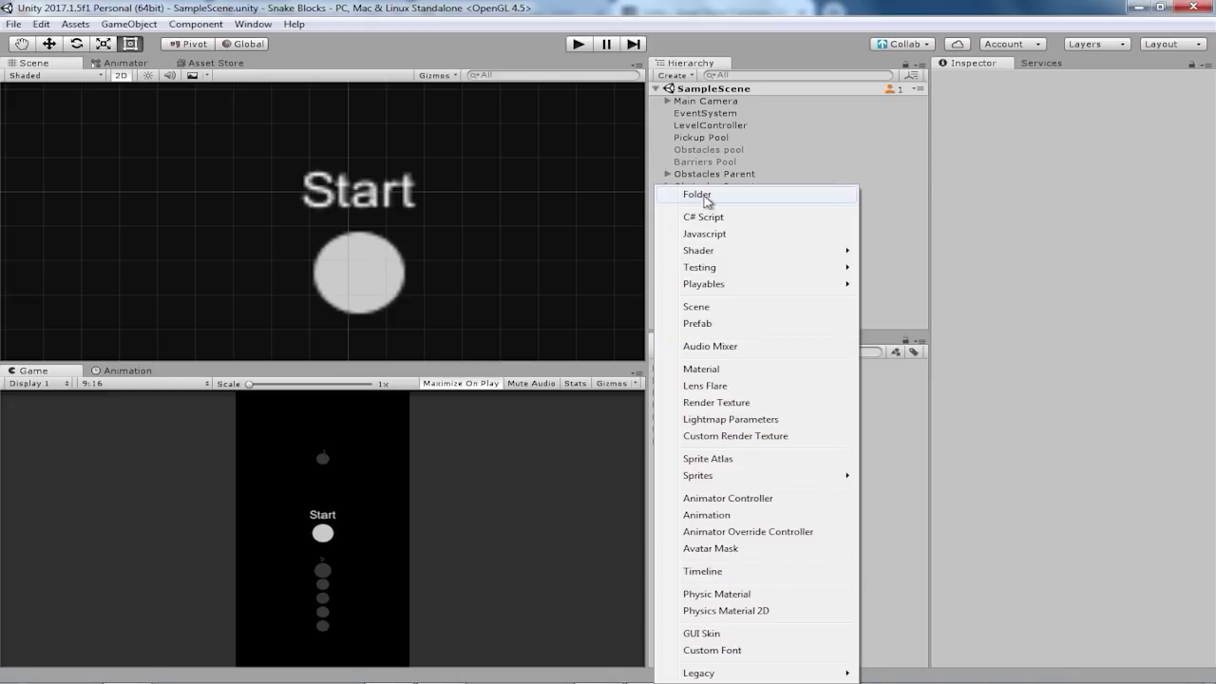
Create a new Project folder named Snake vs Block Starter Kit.
click(706, 198)
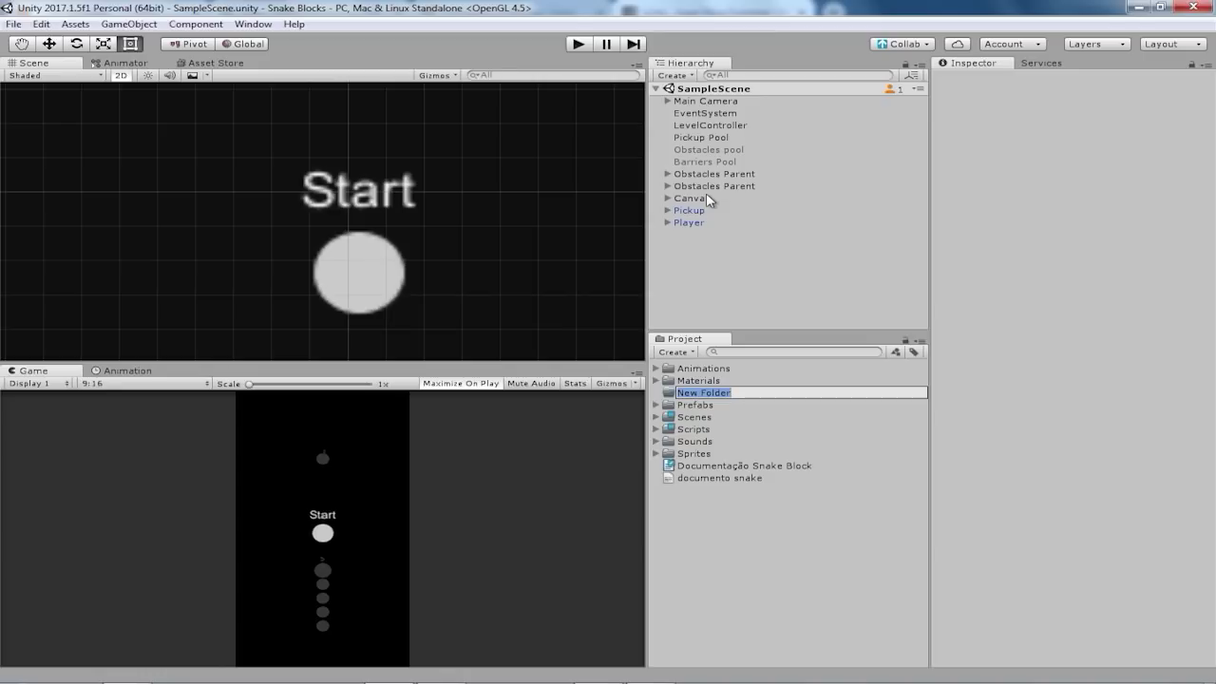
text(Sna)
text(ke vs)
text( Block St)
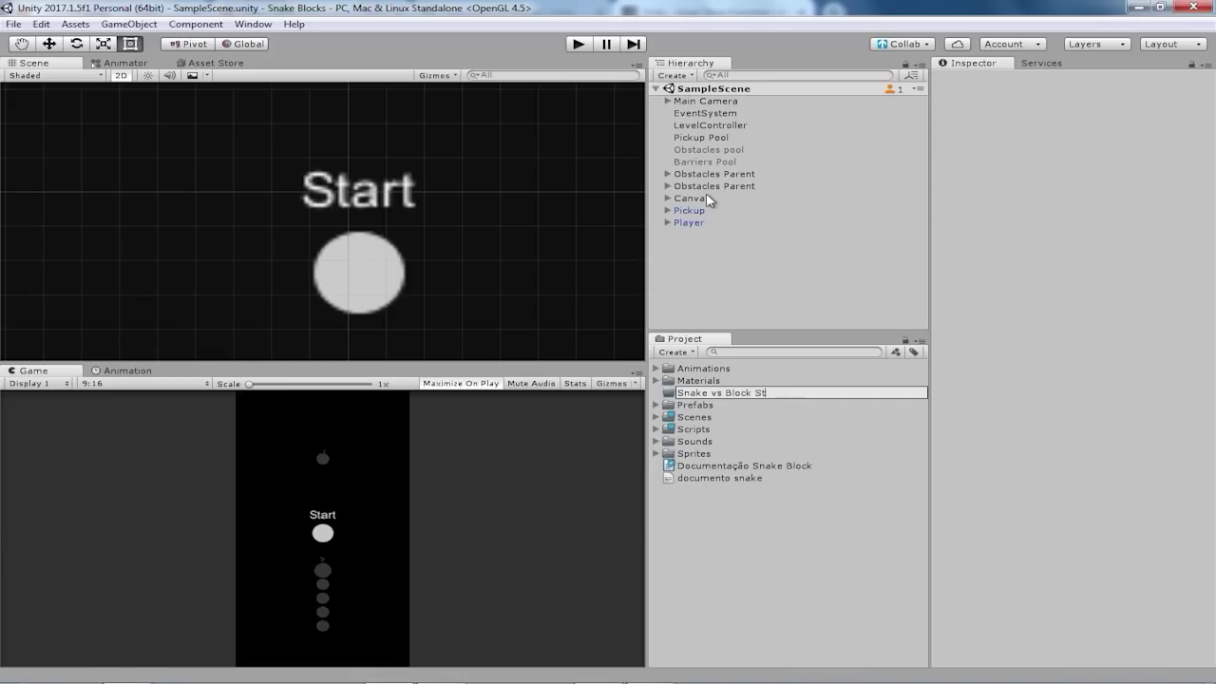
text(it)
key(Return)
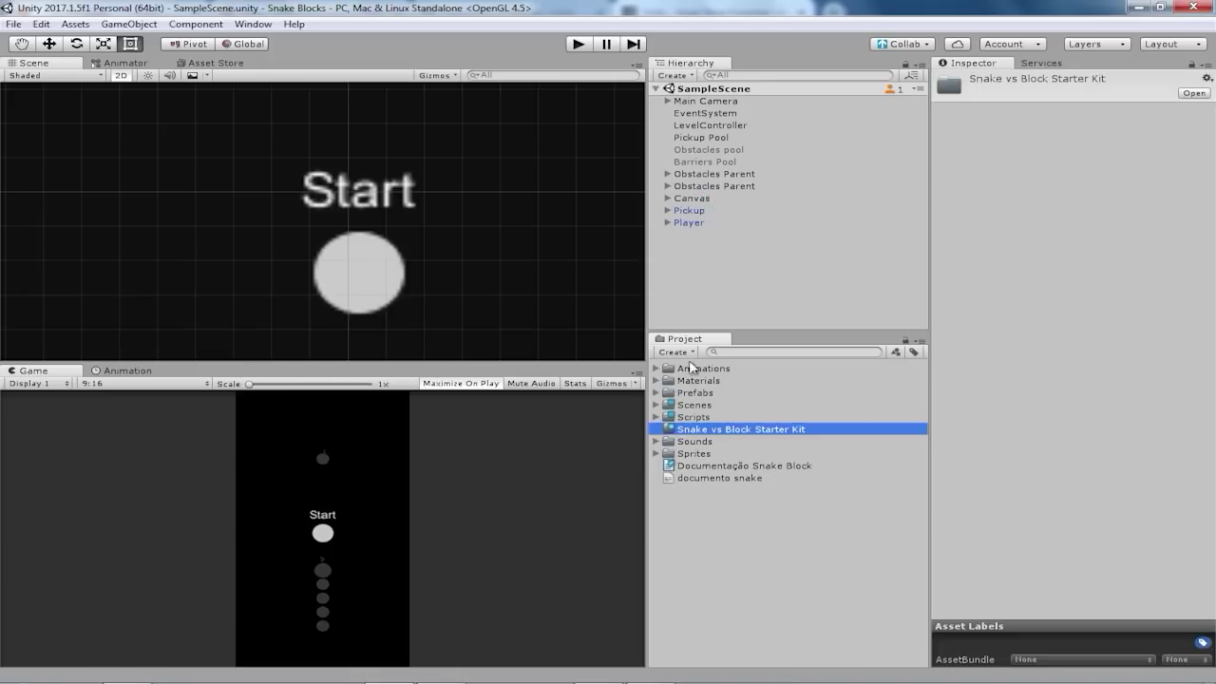
Move all seven asset folders and both Snake Block documents into the Snake vs Block Starter Kit folder.
click(694, 368)
ctrl+click(693, 417)
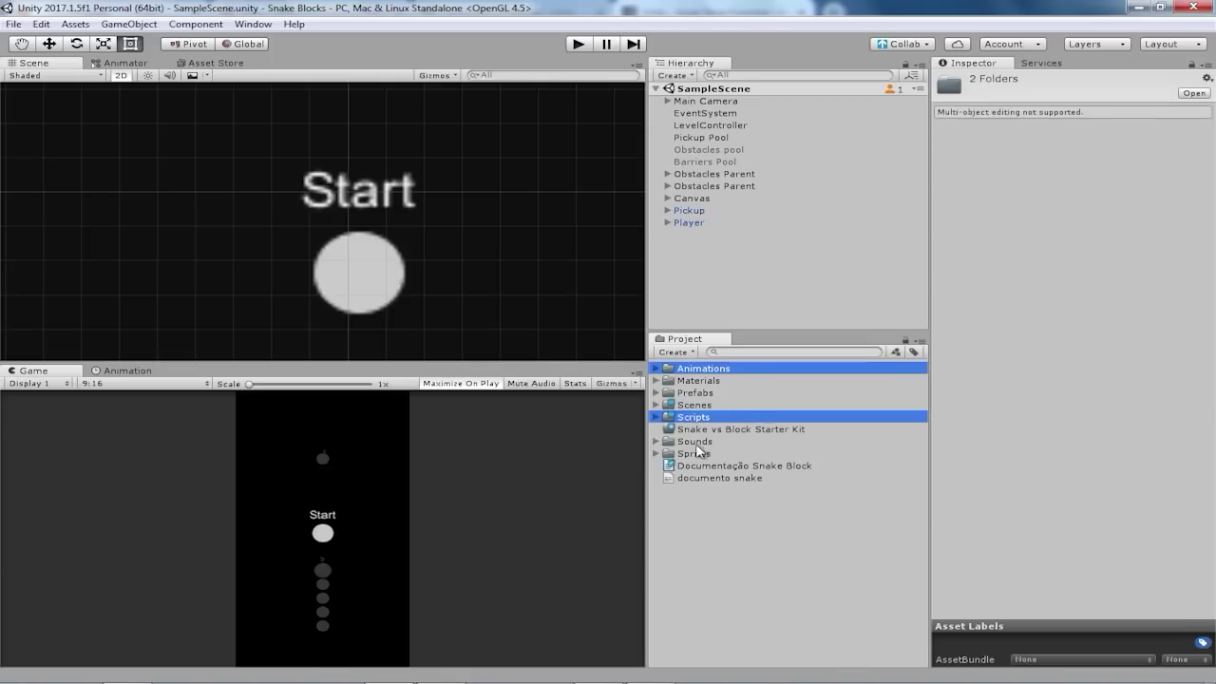
ctrl+click(693, 406)
ctrl+click(699, 392)
ctrl+click(696, 380)
ctrl+click(694, 441)
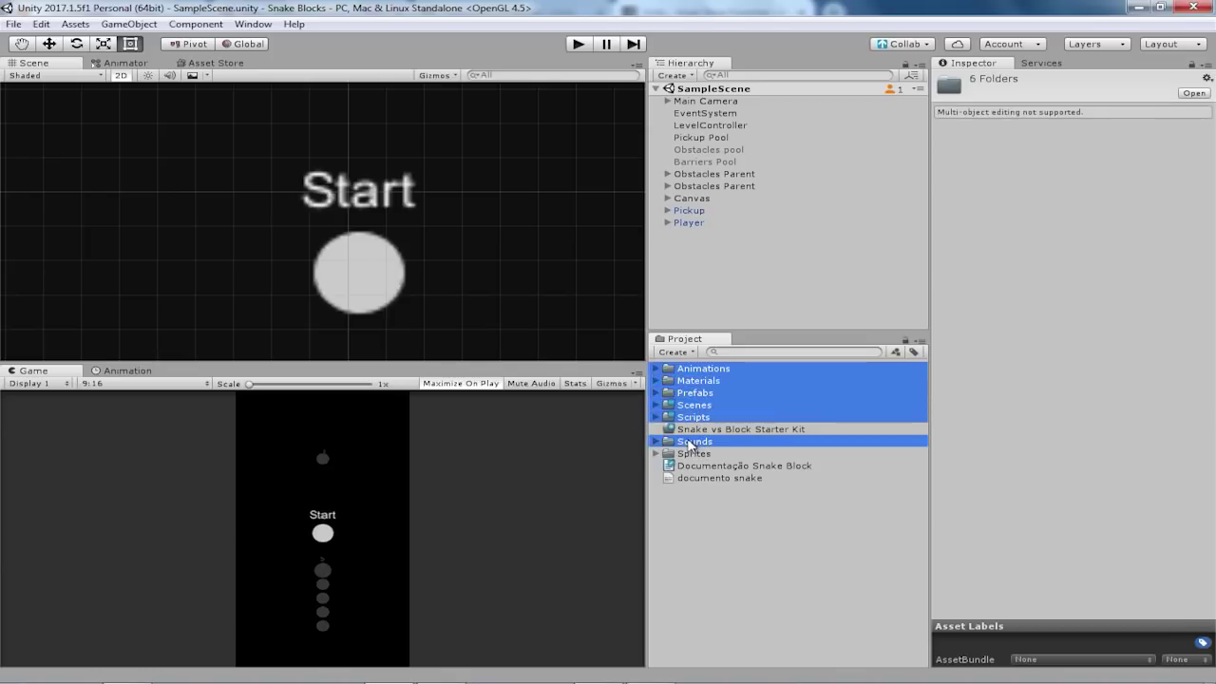
ctrl+click(694, 454)
drag(696, 447, 704, 433)
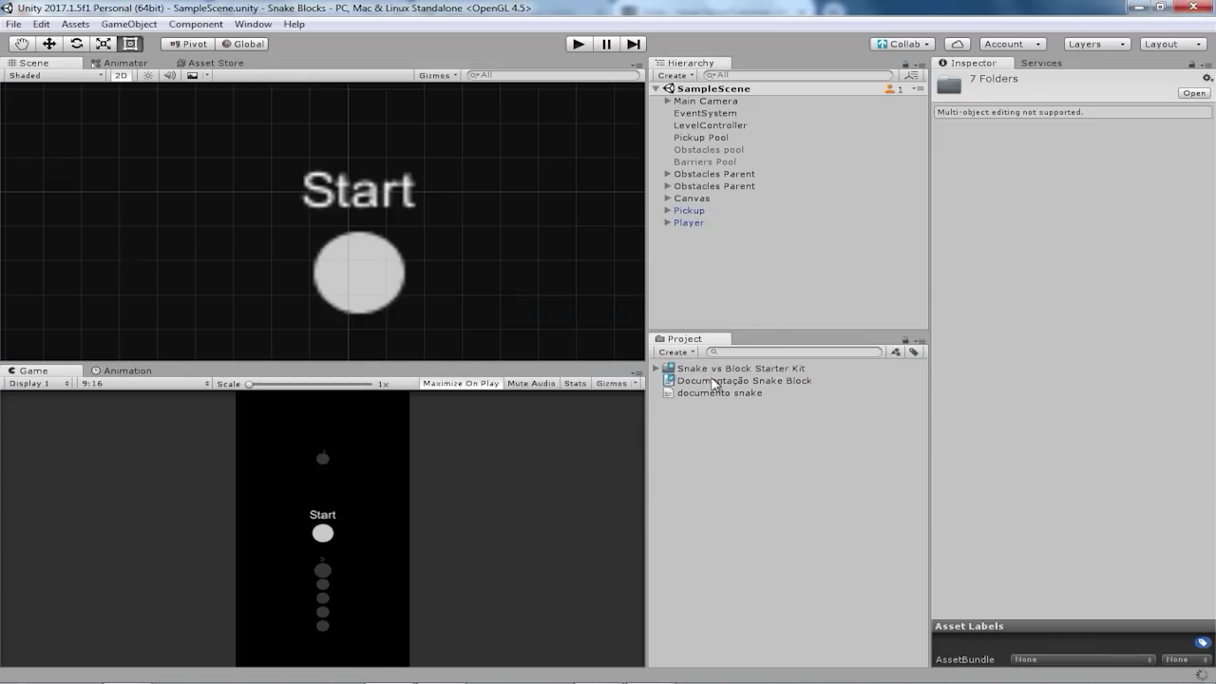
drag(708, 393, 711, 374)
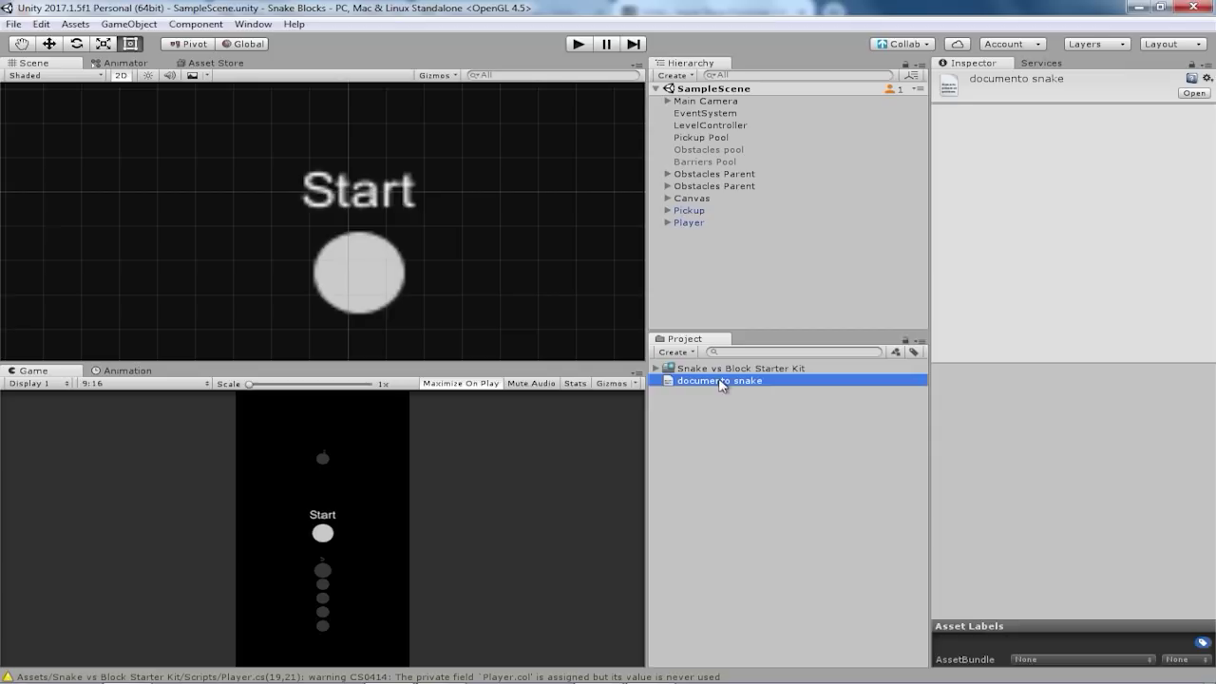
drag(709, 373, 716, 375)
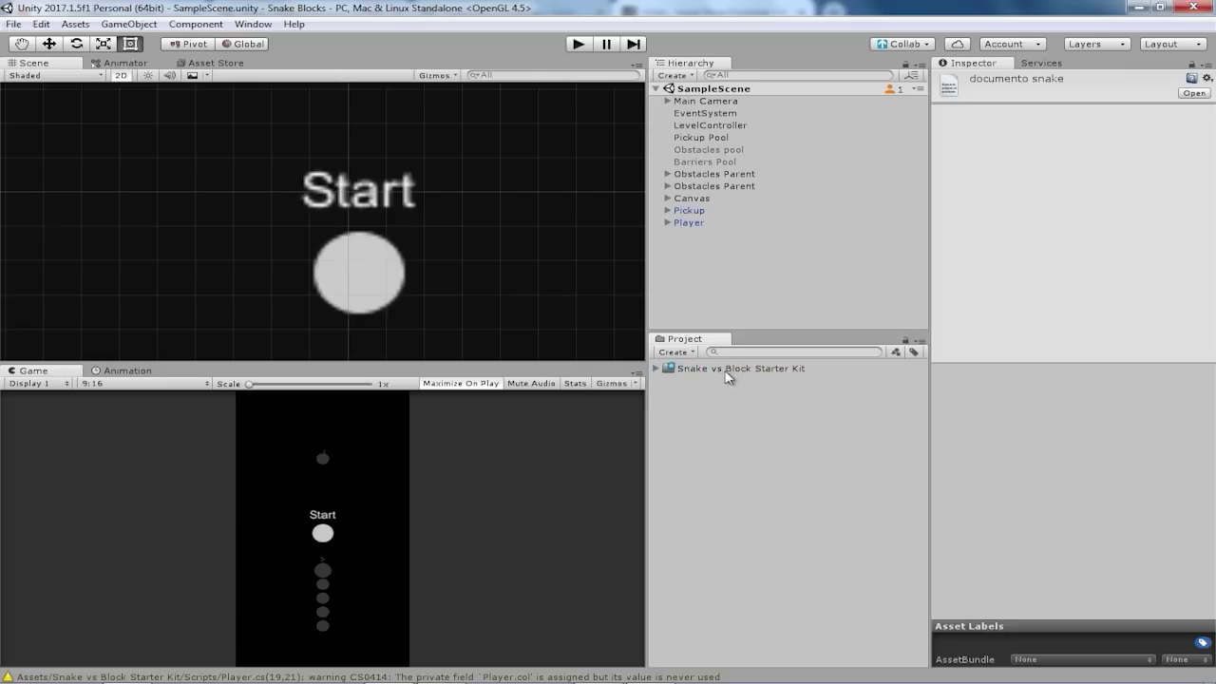
Expand the kit's Prefabs folder and inspect the Player, Barrier and Barriers prefabs.
click(656, 369)
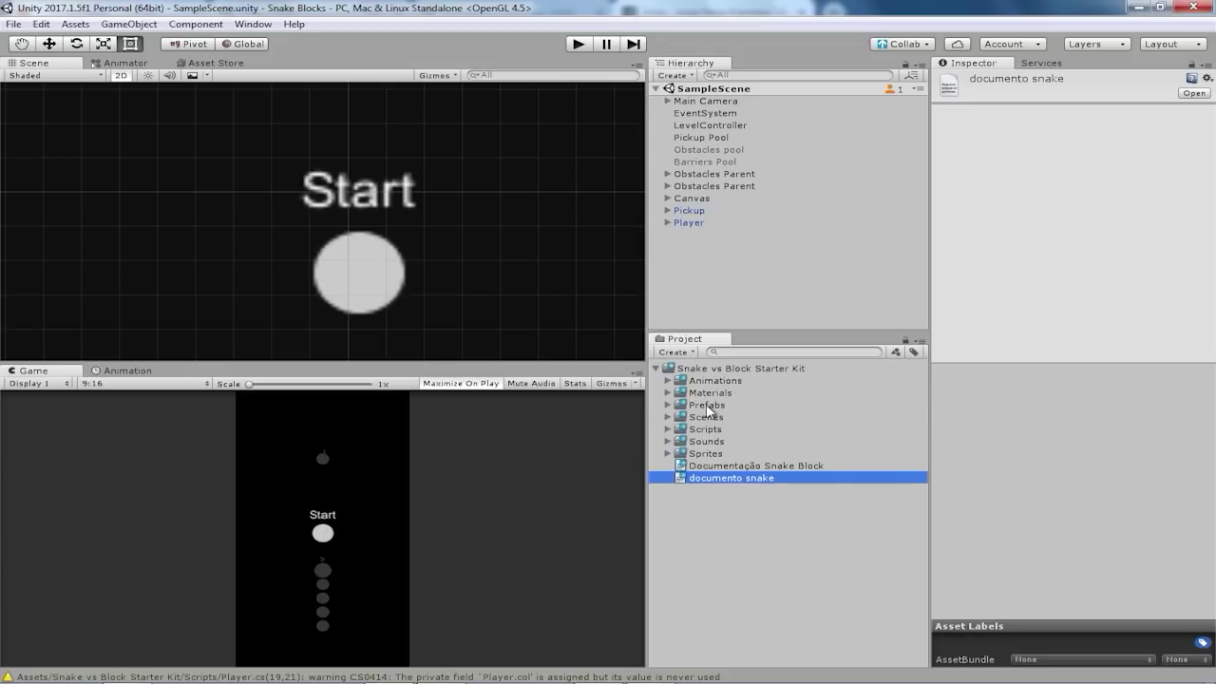
click(707, 407)
click(667, 405)
click(680, 418)
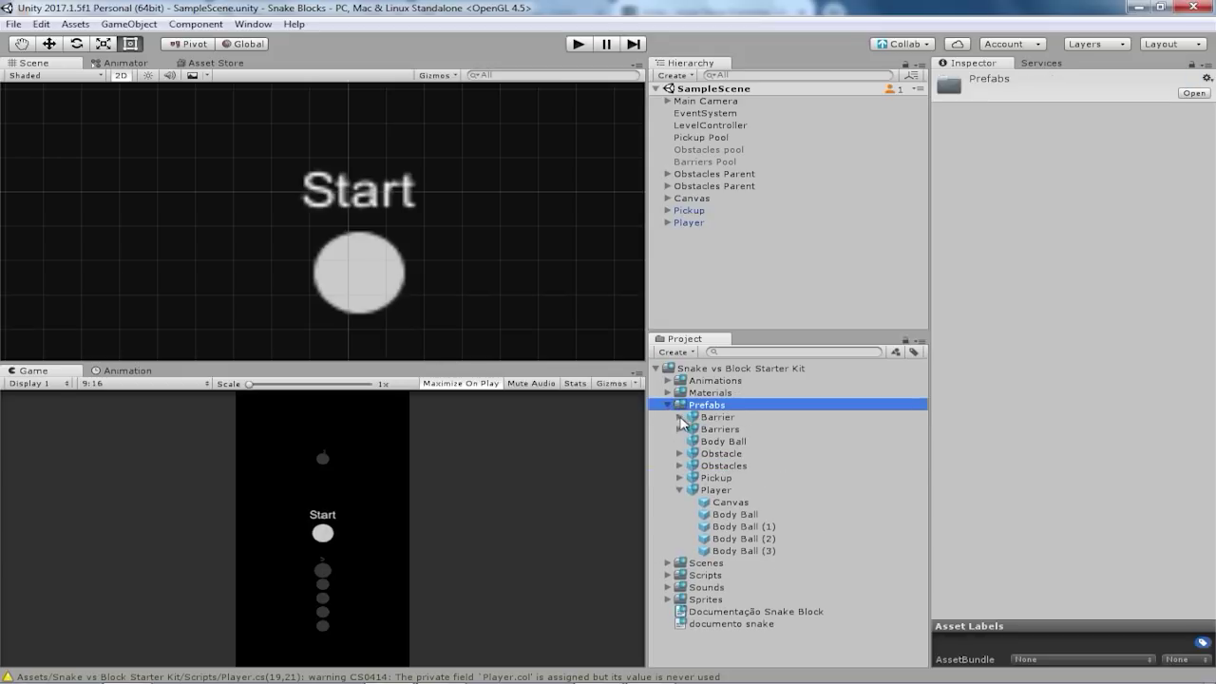
click(680, 490)
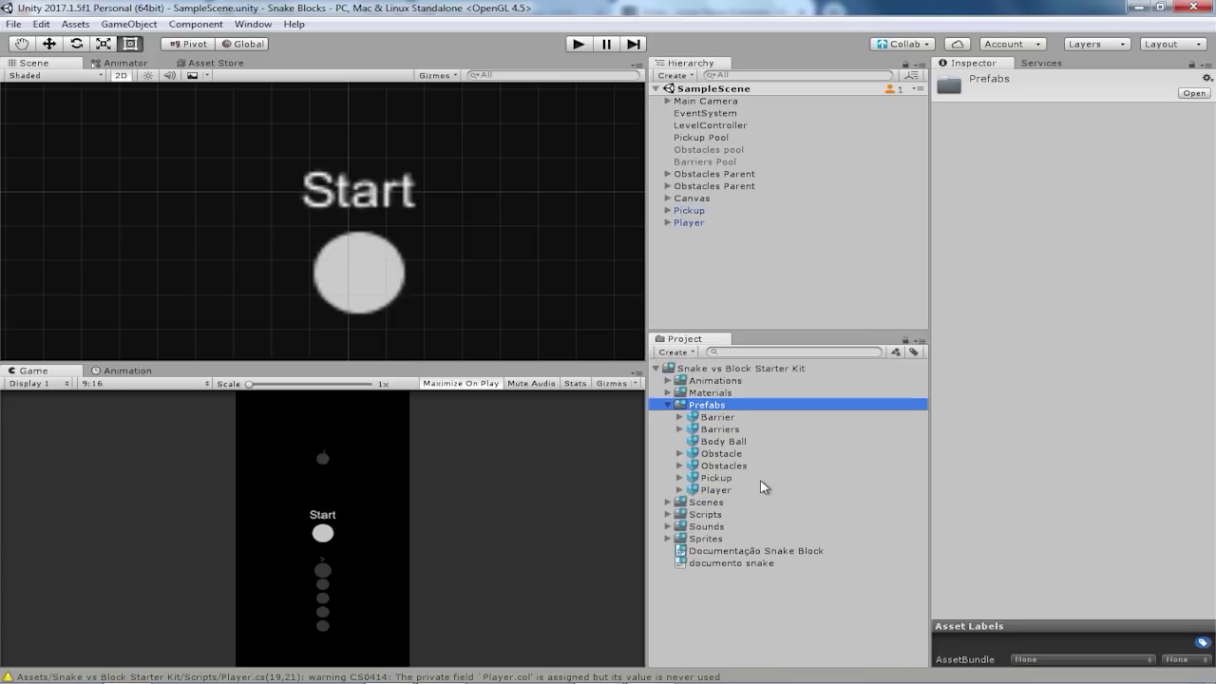
click(719, 490)
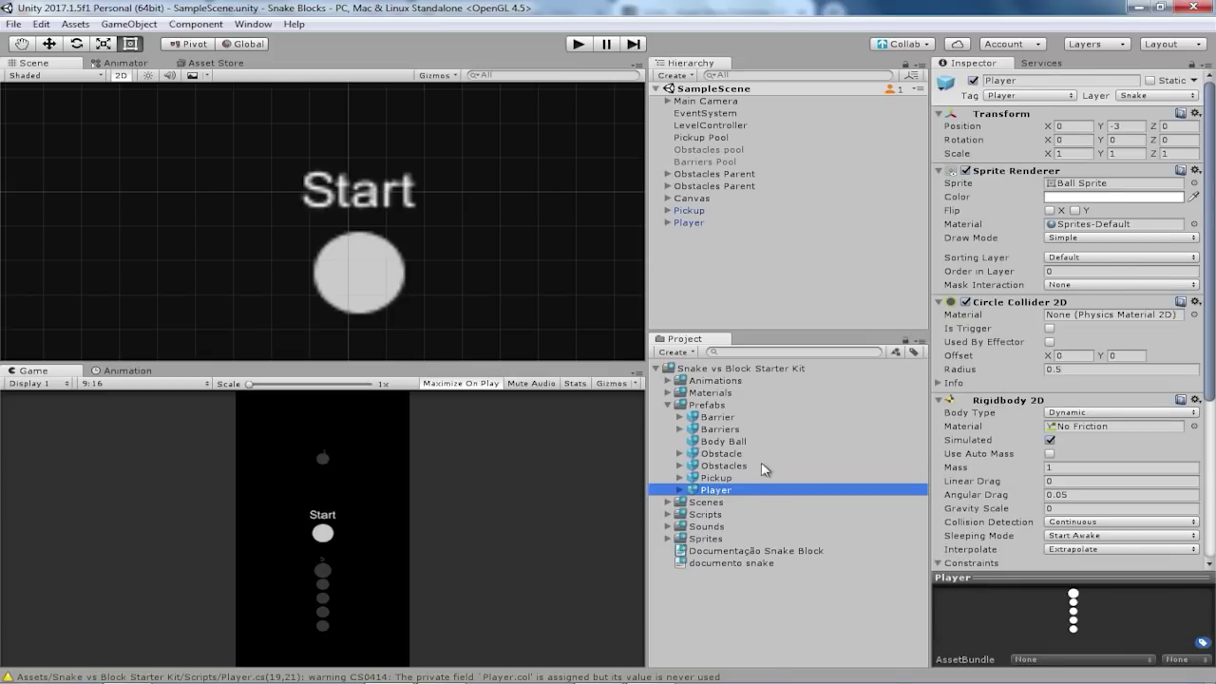
click(728, 418)
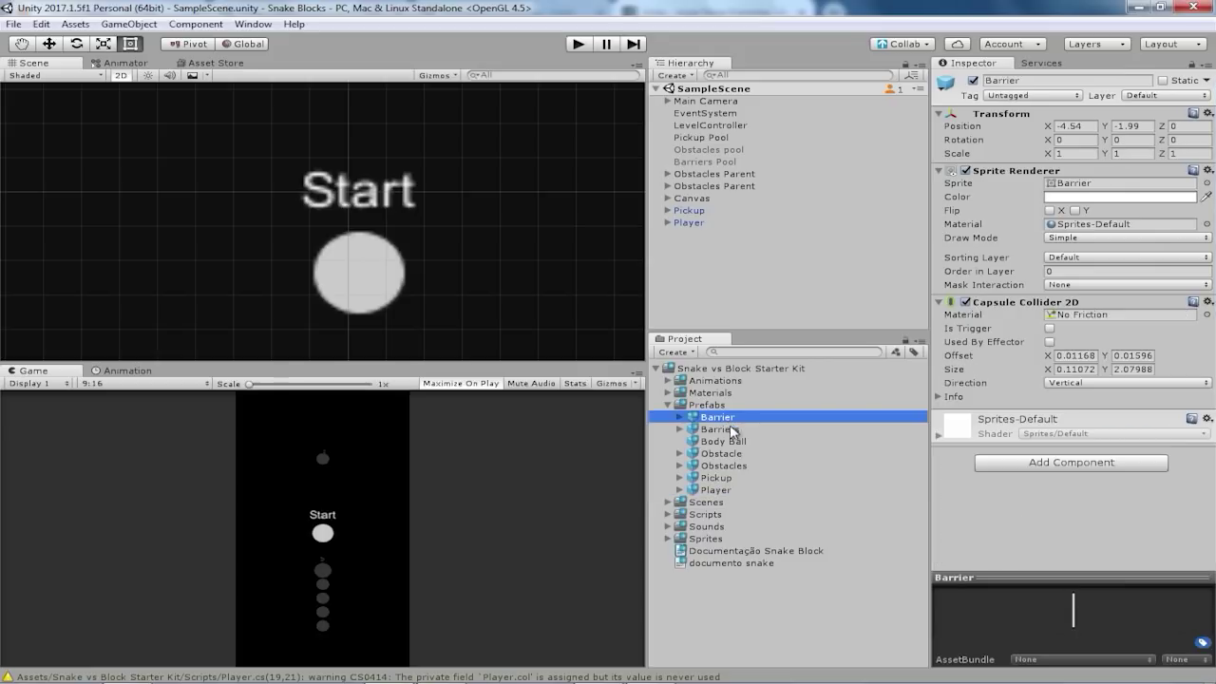
click(719, 429)
click(728, 418)
Give all seven prefabs Position X/Y 0 and Transform scale 1, 1, 1.
shift+click(728, 495)
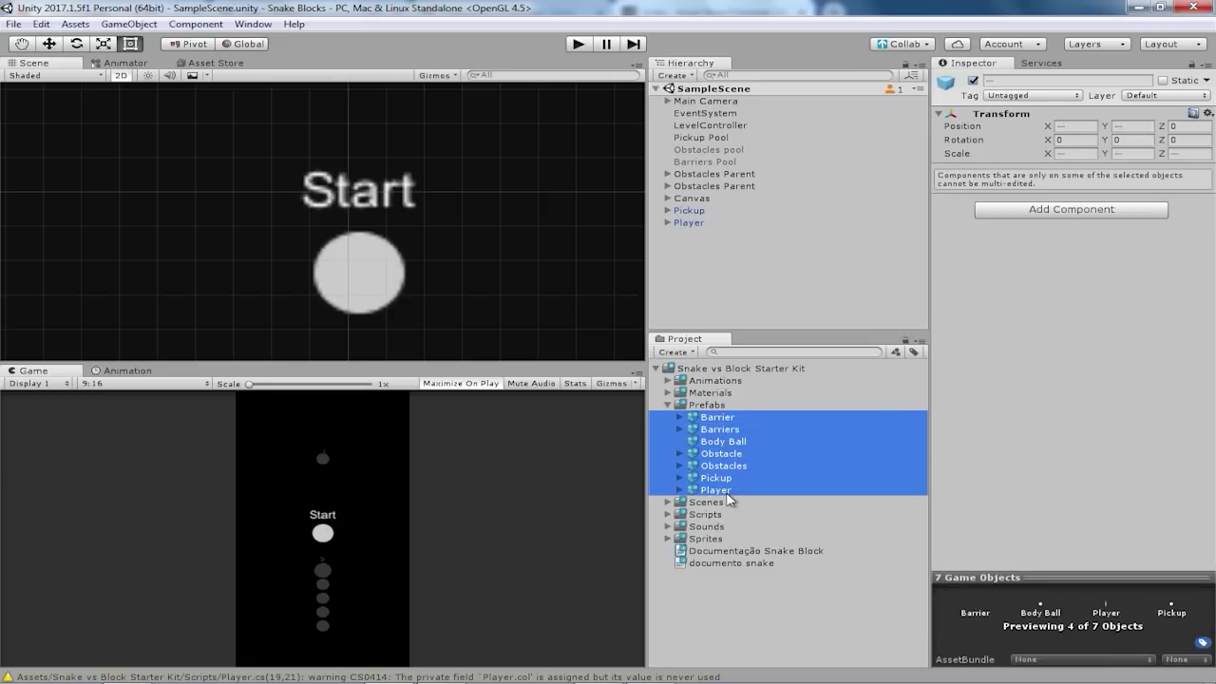
click(1083, 126)
text(0)
key(Tab)
text(0)
key(Tab)
click(1079, 153)
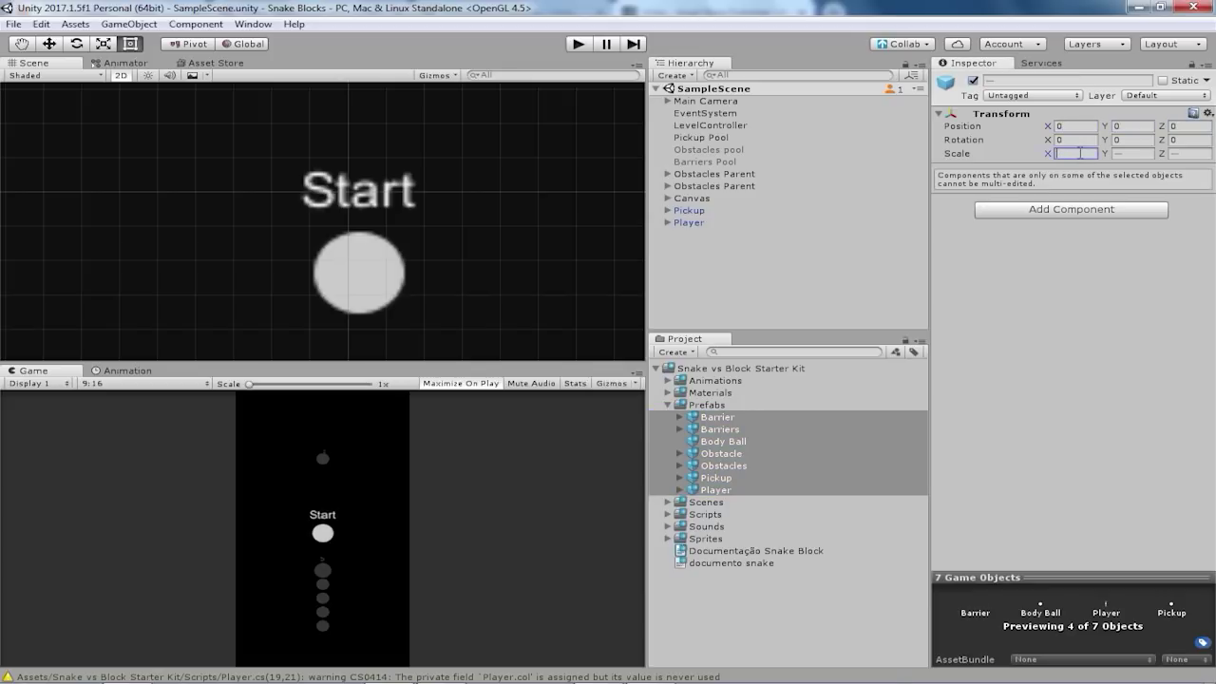
text(1)
key(Tab)
text(1)
key(Tab)
Select the Player prefab, then switch to the browser's package draft page.
click(728, 419)
key(Down)
key(Down)
key(Down)
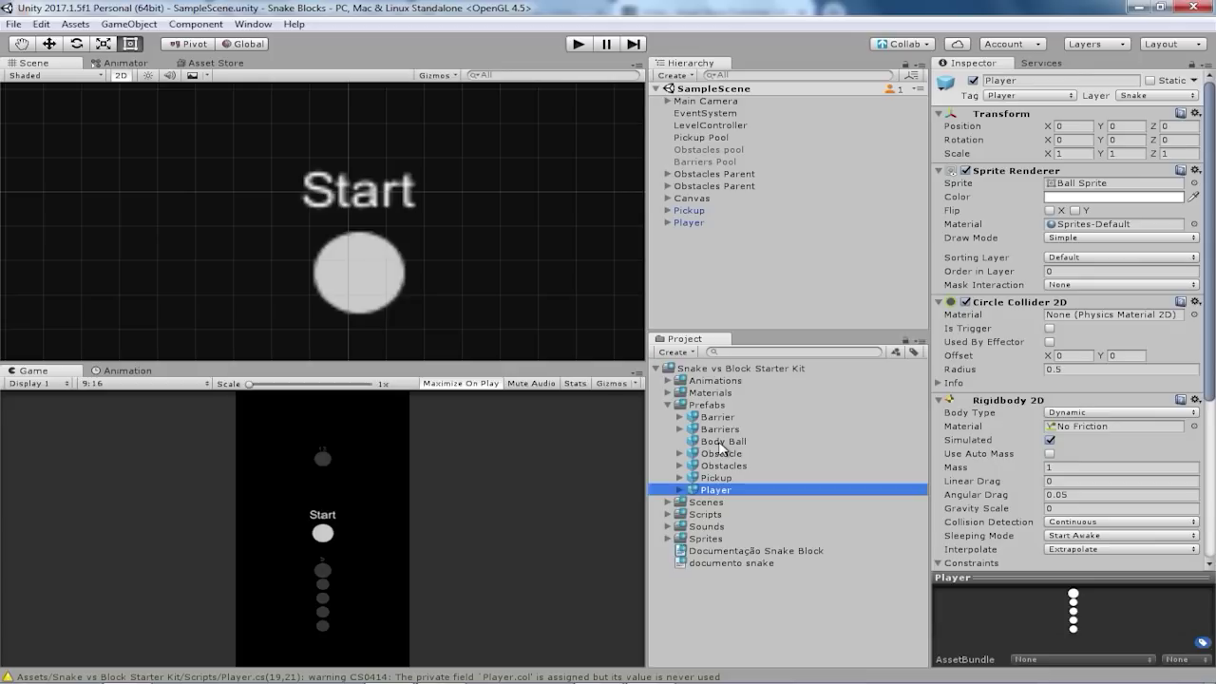
click(139, 663)
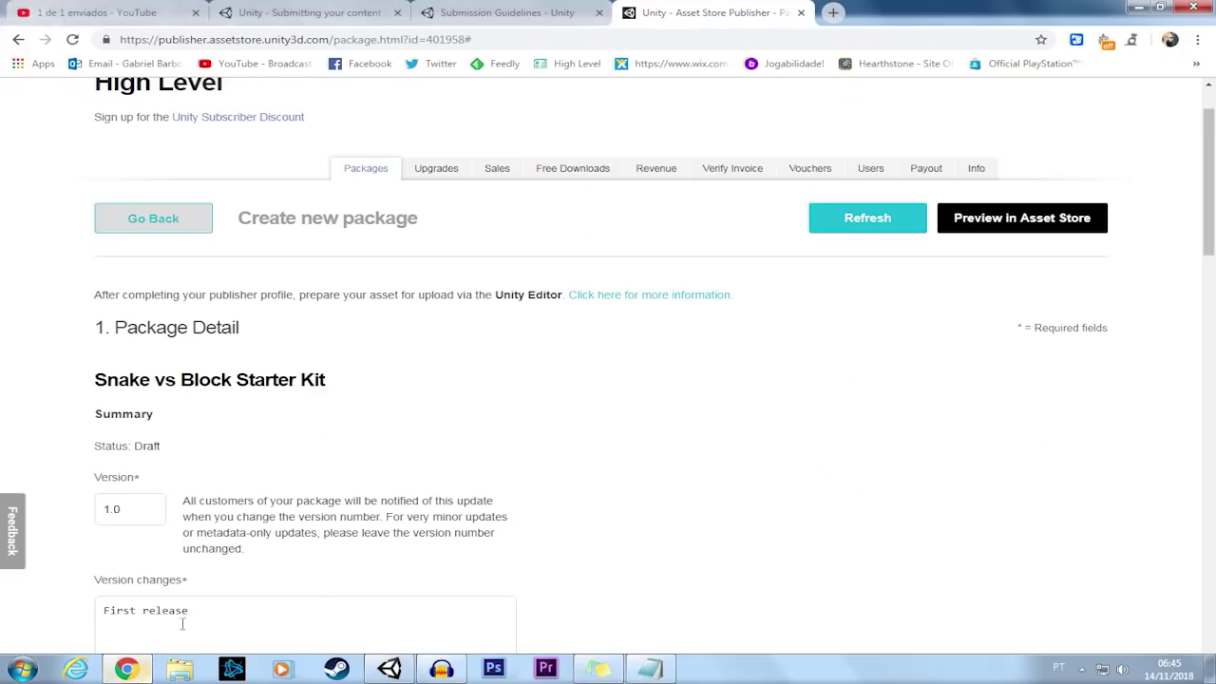
Read the submission guide to step 5, open Asset Store Tools in a new tab, and return to Unity.
click(314, 12)
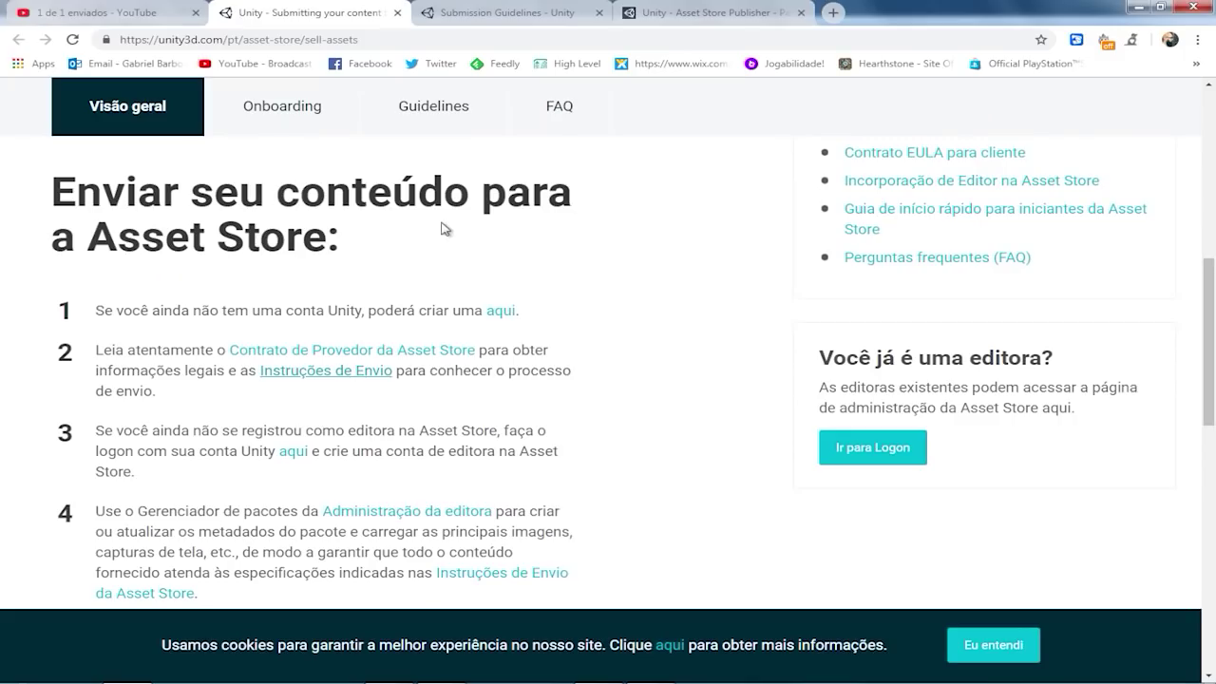
scroll(547, 261, down, 2)
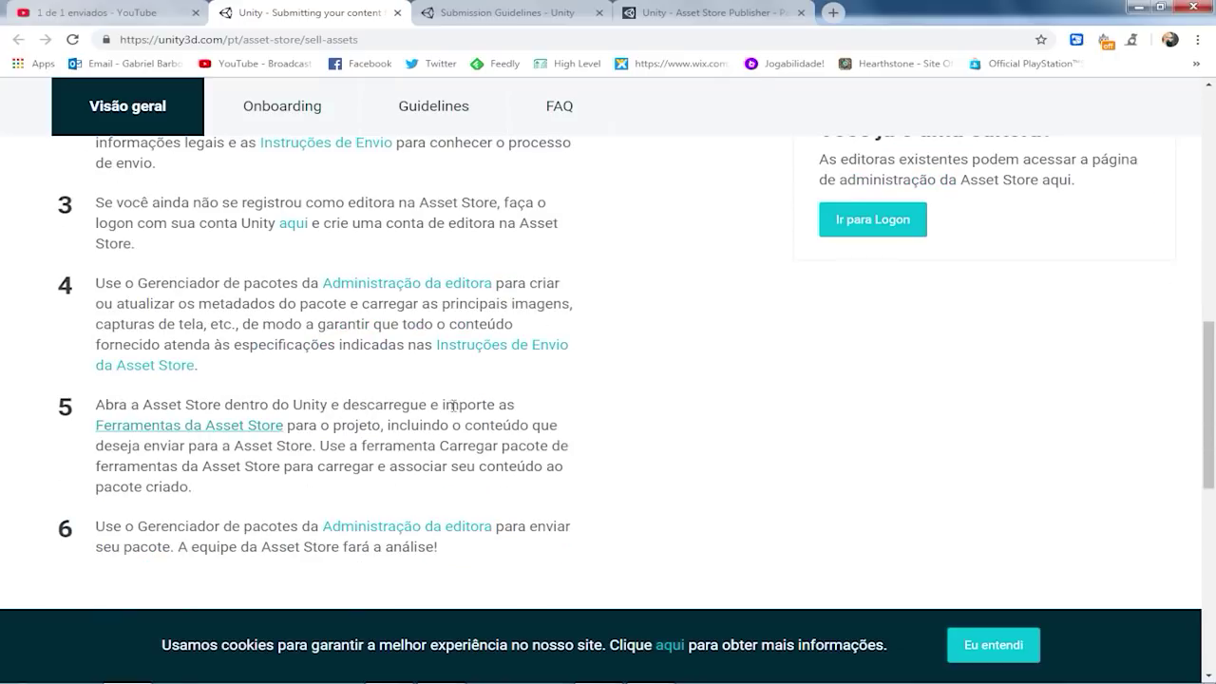
right_click(215, 432)
click(276, 437)
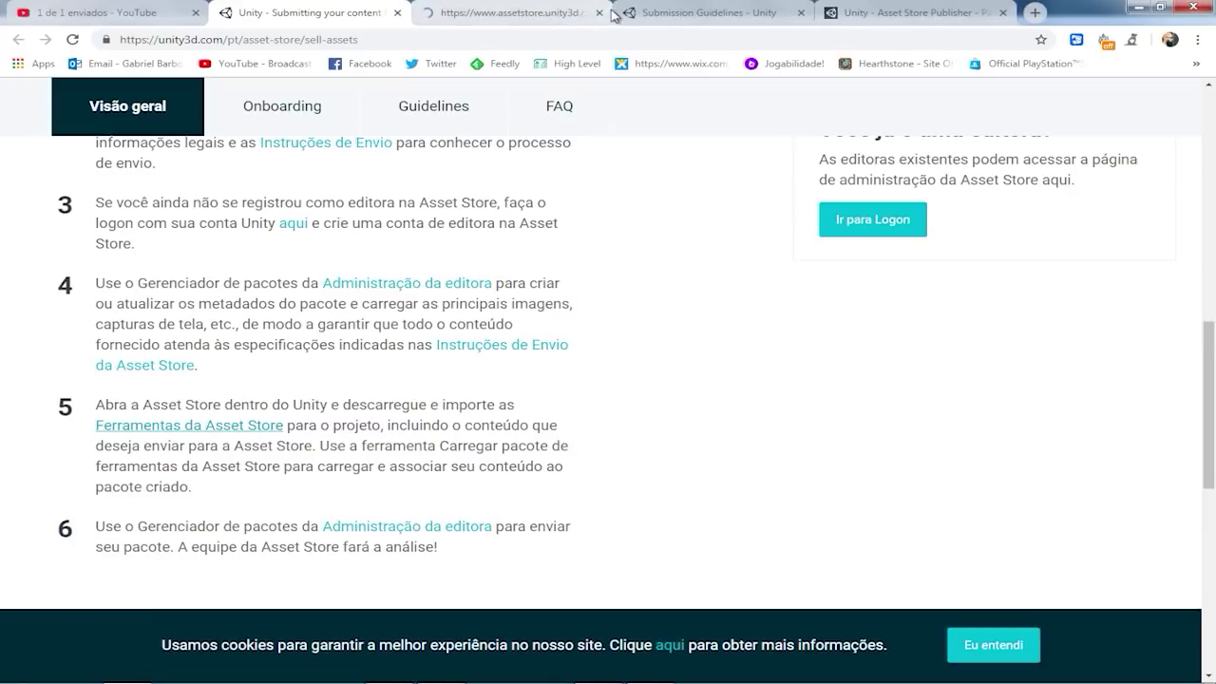
click(513, 12)
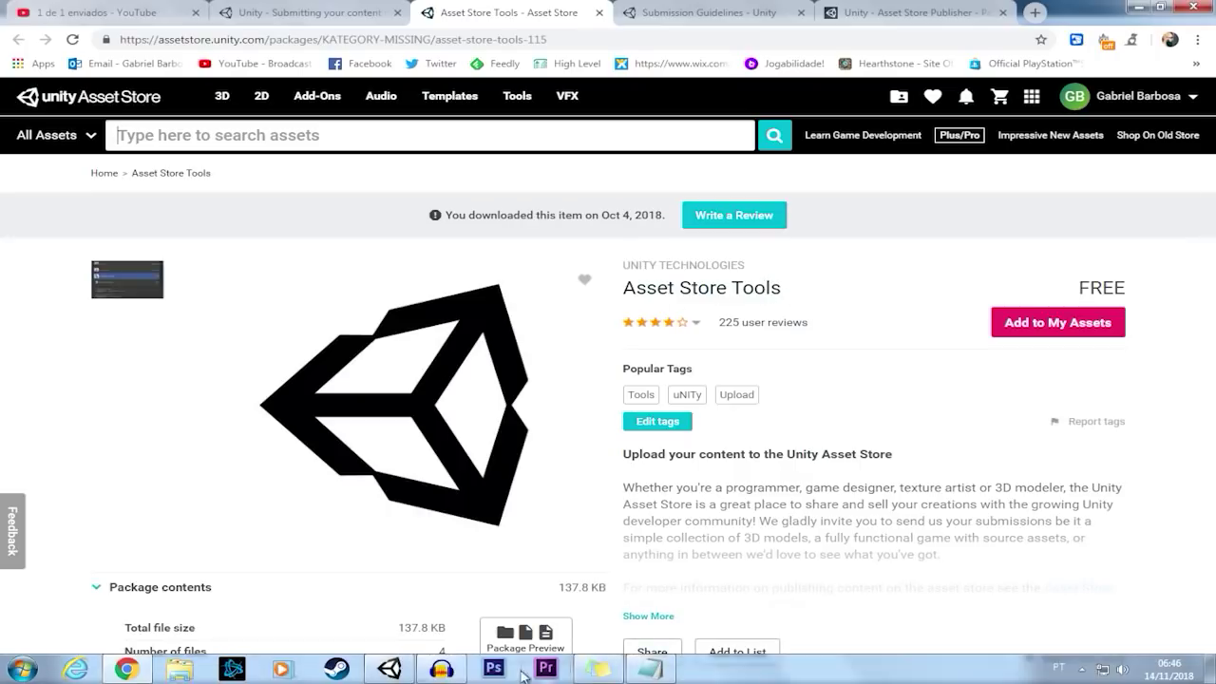
click(390, 669)
click(211, 66)
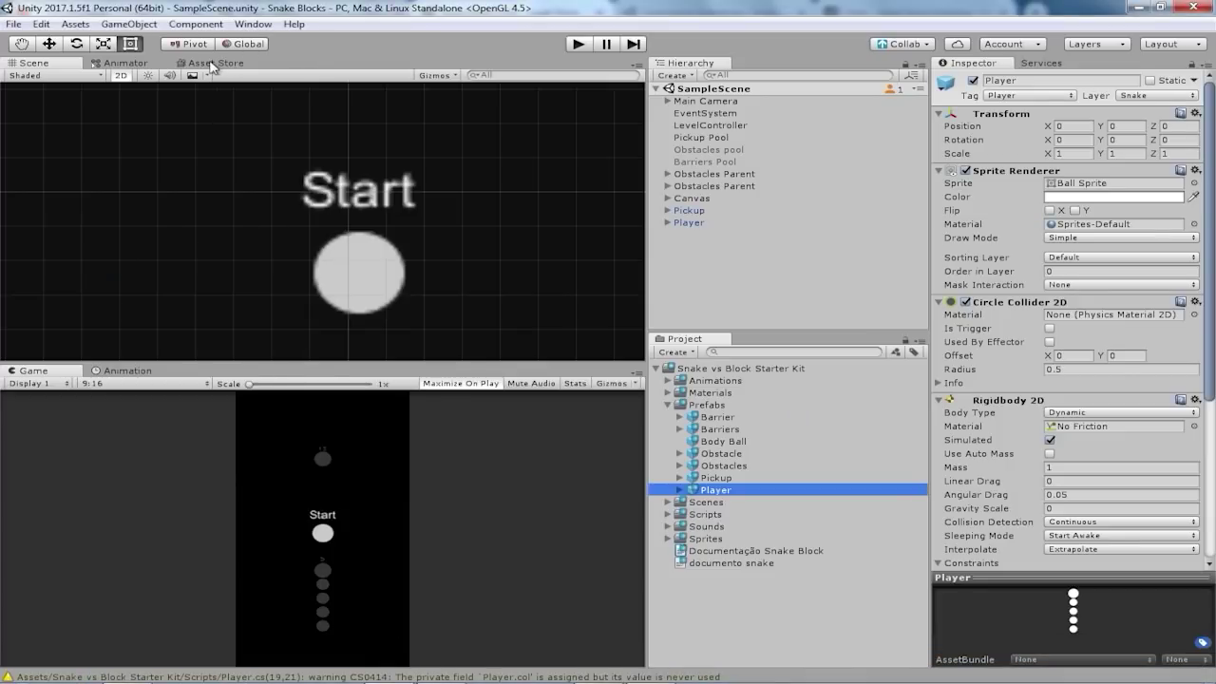
Search the maximized Asset Store for 'asset store tools' and import it, accepting the API update.
right_click(210, 67)
click(256, 94)
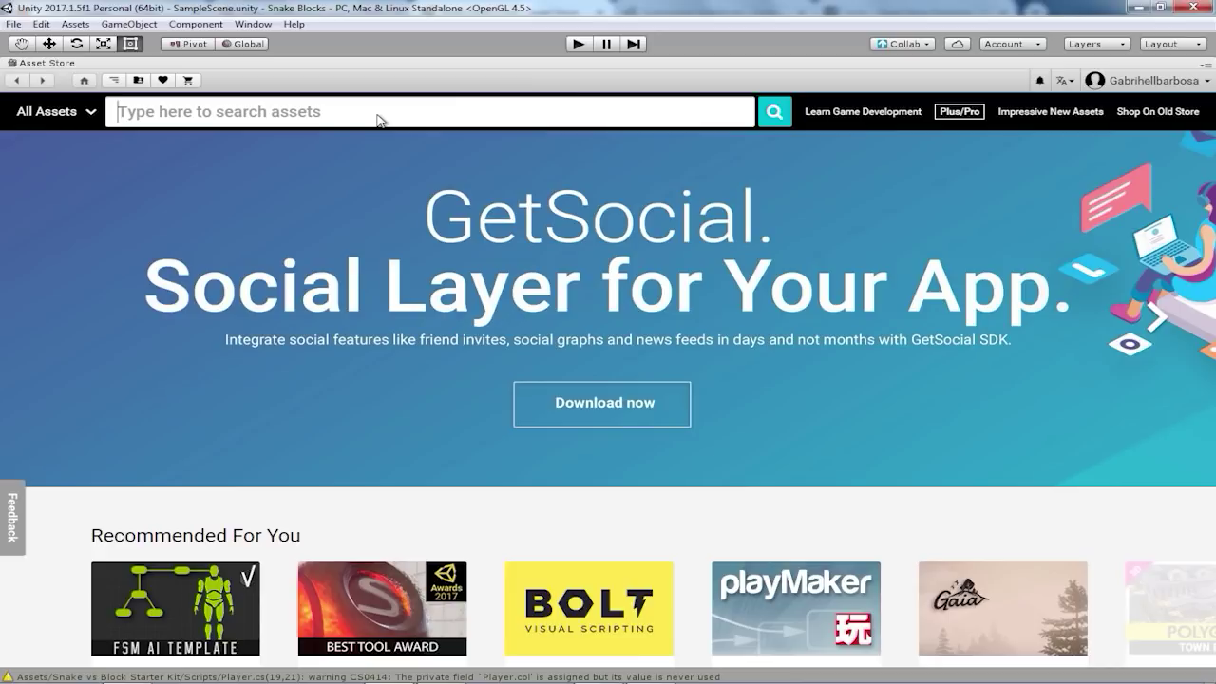
text(asset store to)
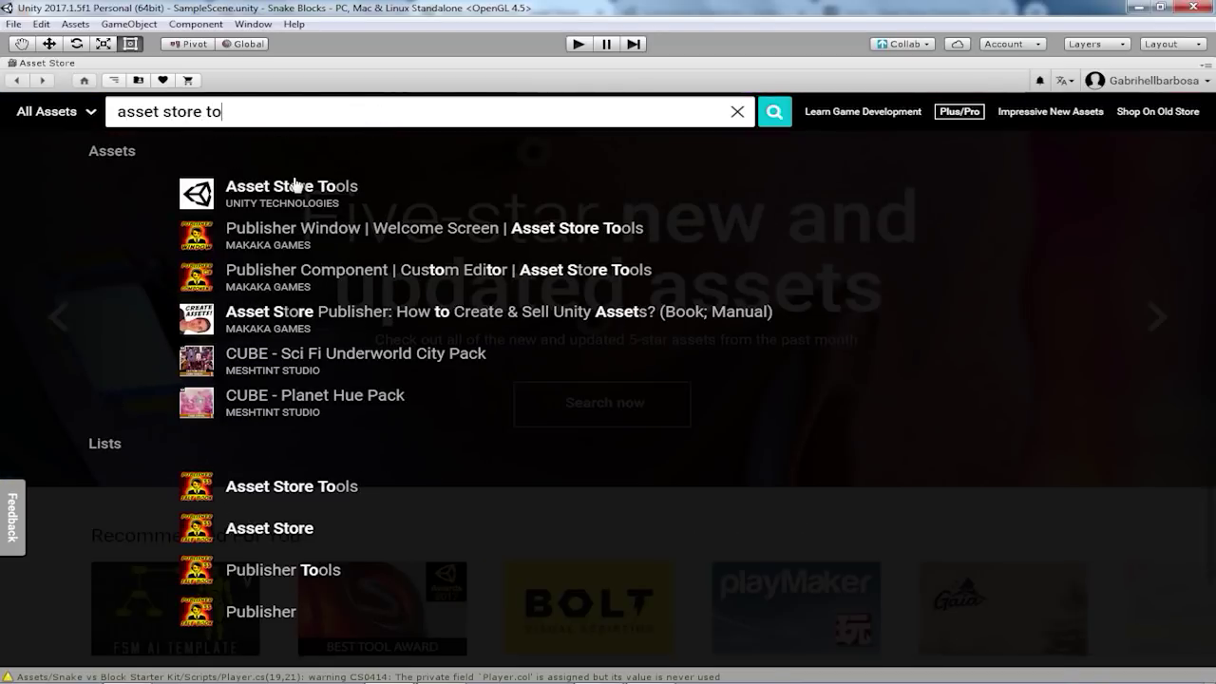
click(290, 191)
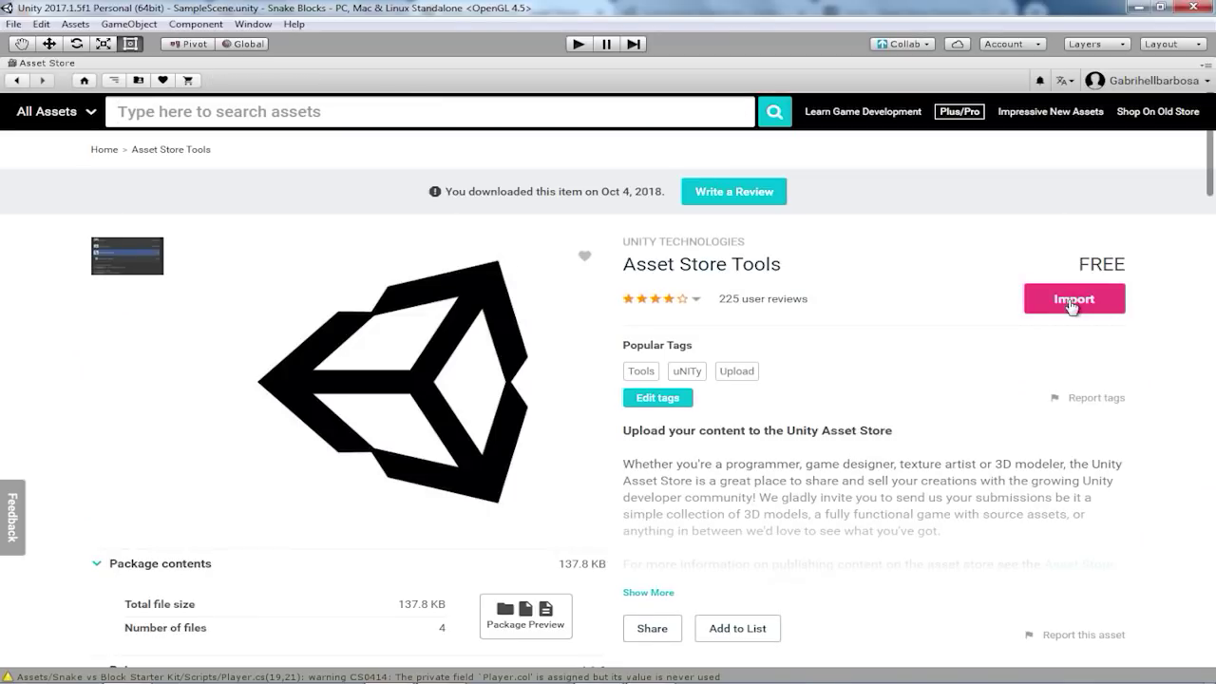
click(1072, 300)
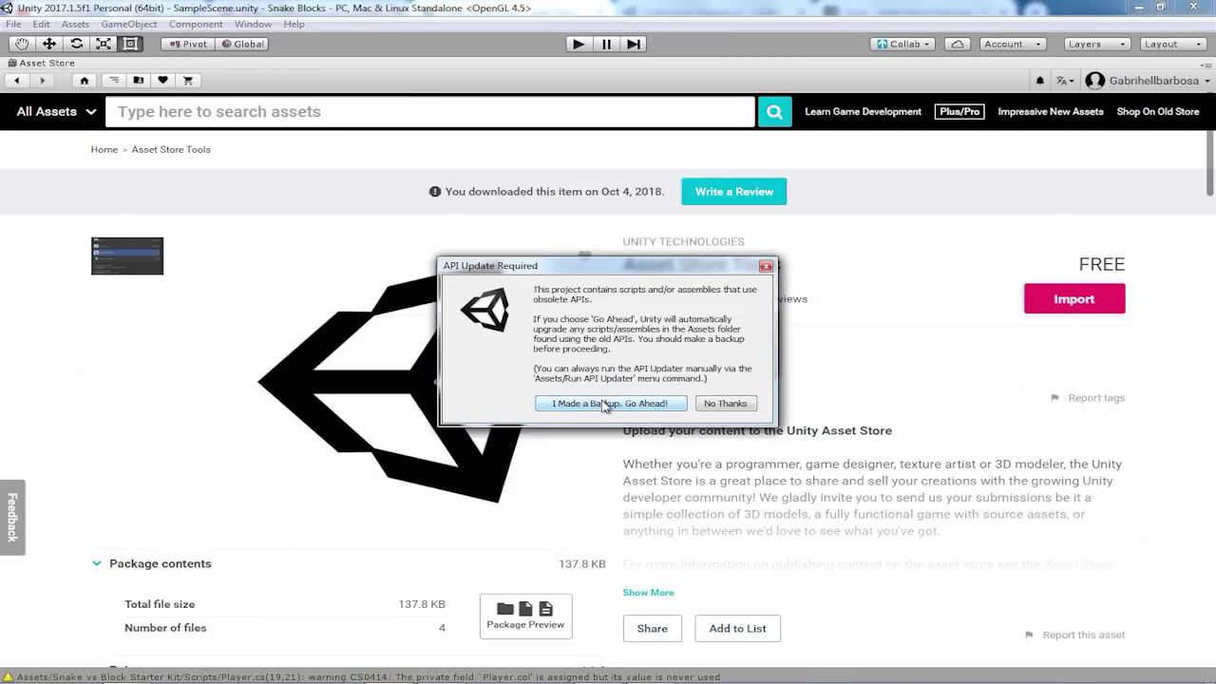
click(632, 405)
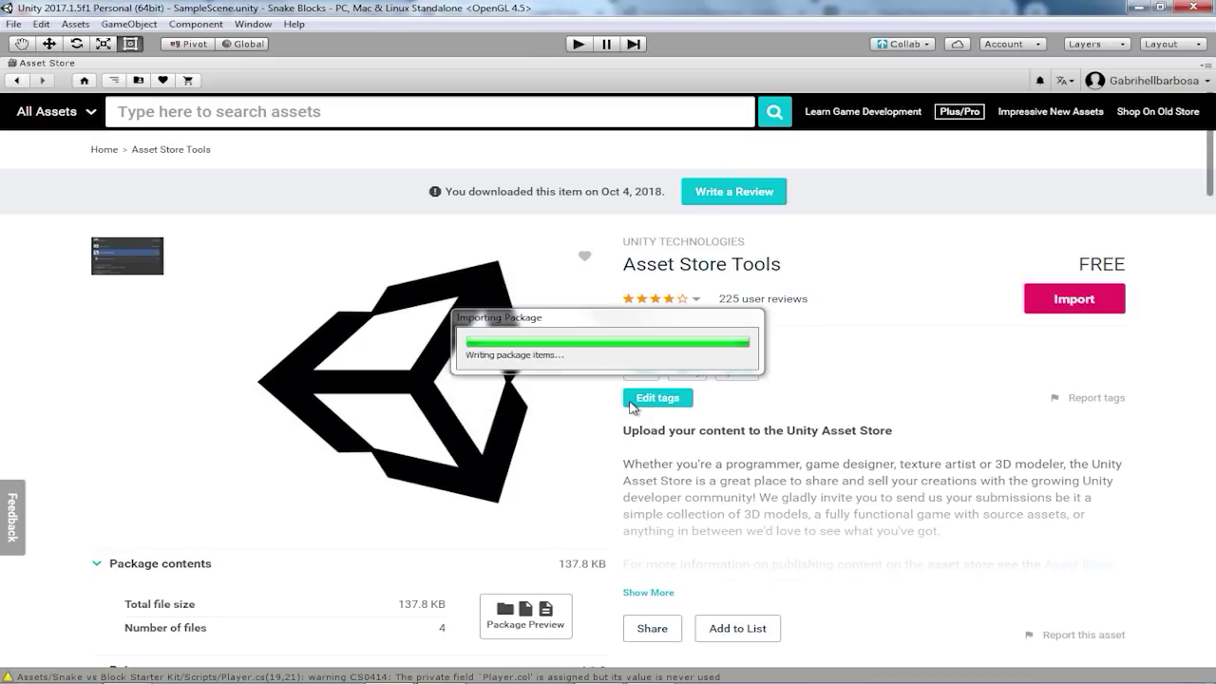
Restore the normal editor layout and expand the new AssetStoreTools folder in Project.
right_click(35, 64)
click(82, 99)
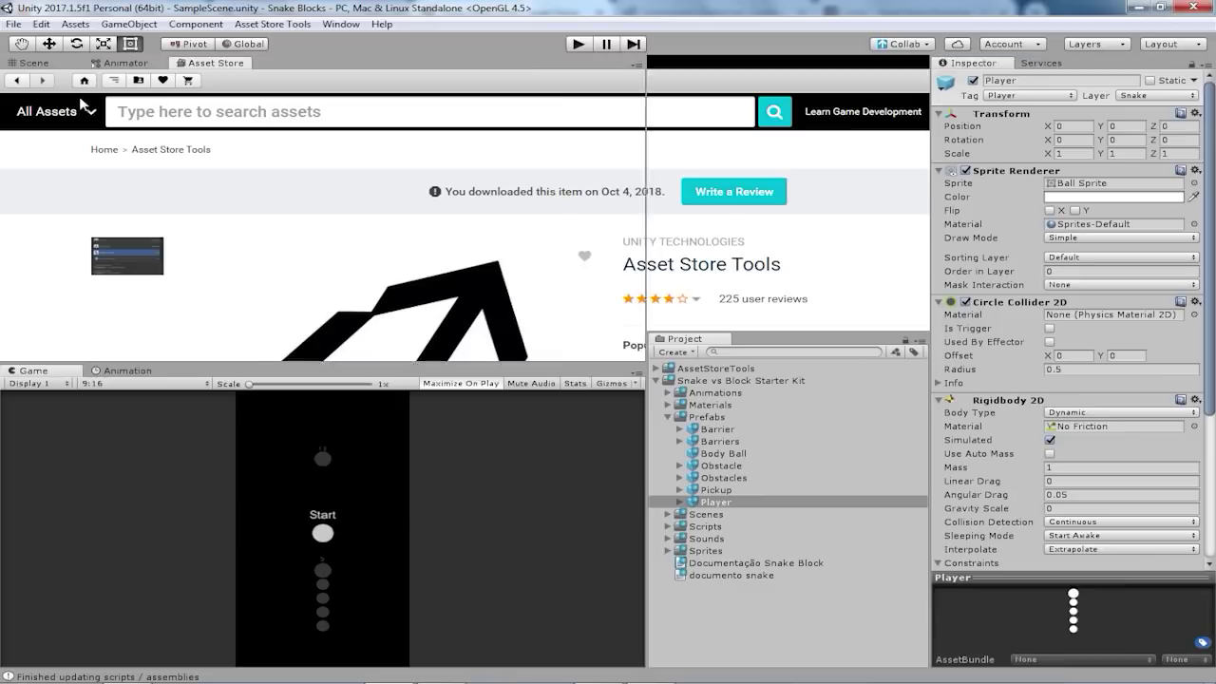
click(34, 62)
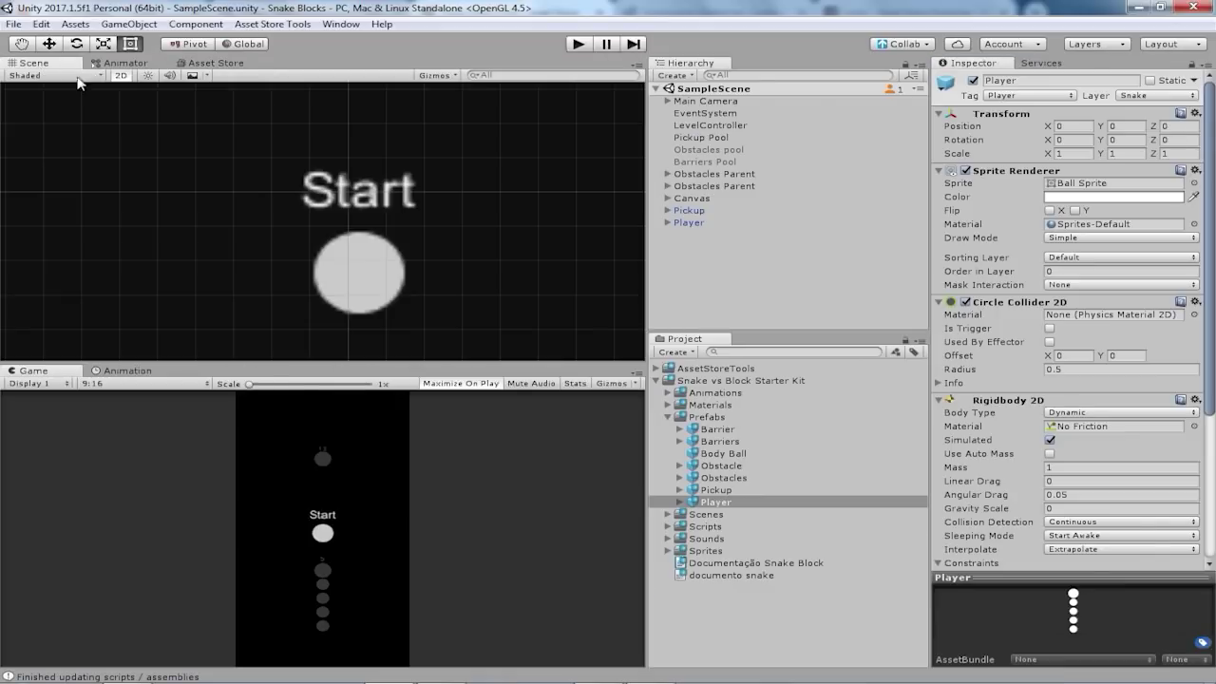
click(707, 370)
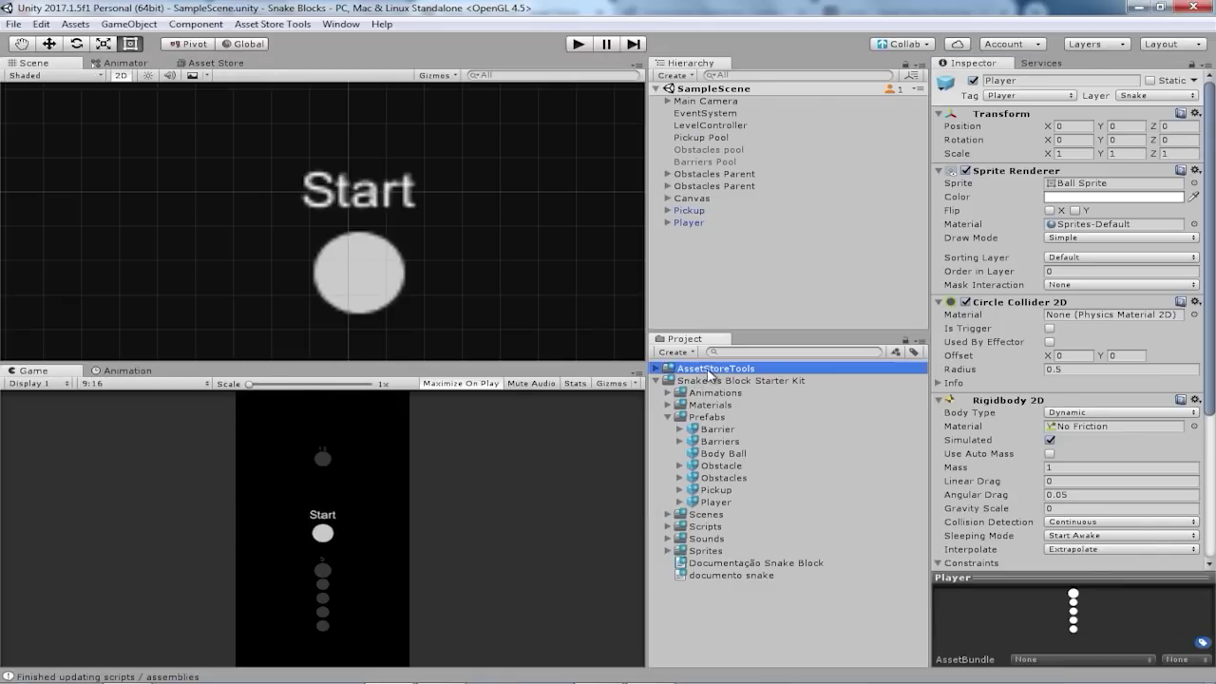
click(655, 369)
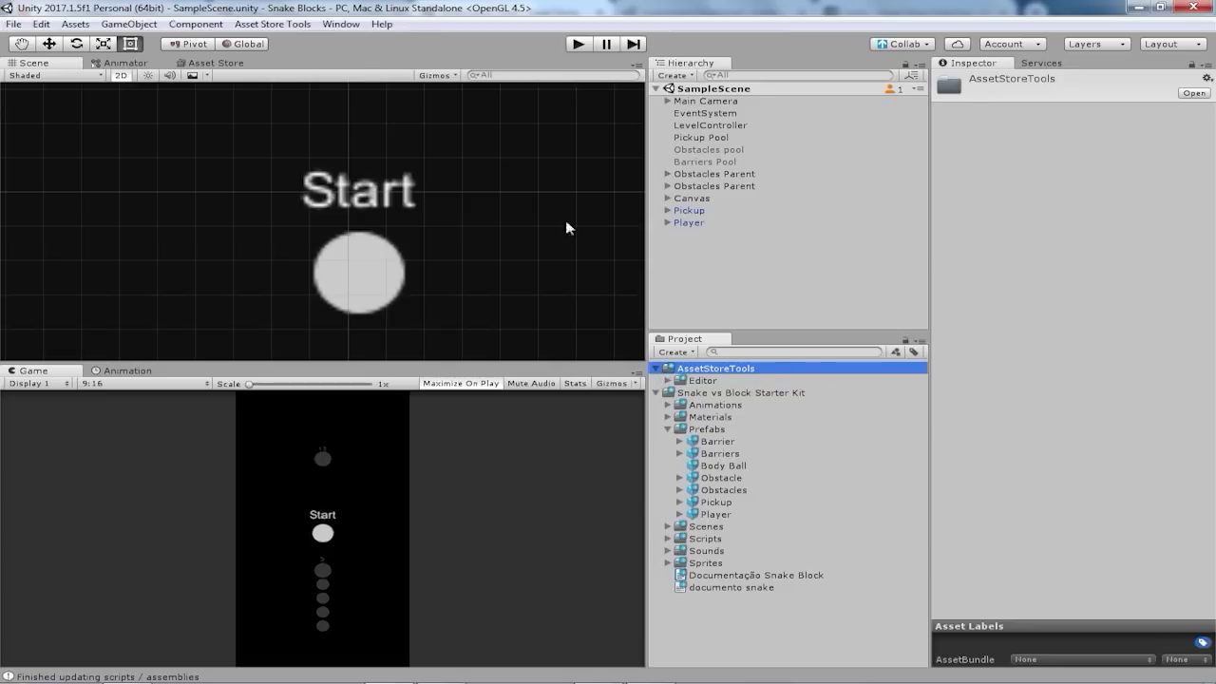
click(286, 29)
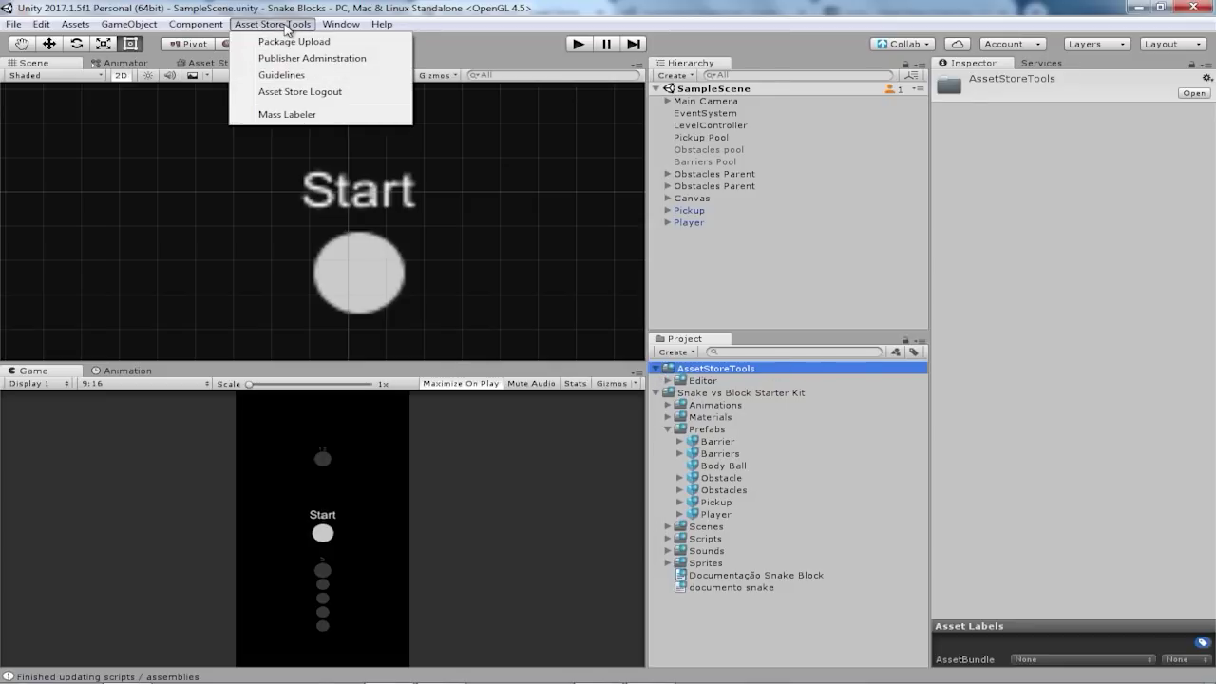
Log in to Package Upload and choose the Snake vs Block Starter Kit draft.
click(321, 43)
text(gabrie)
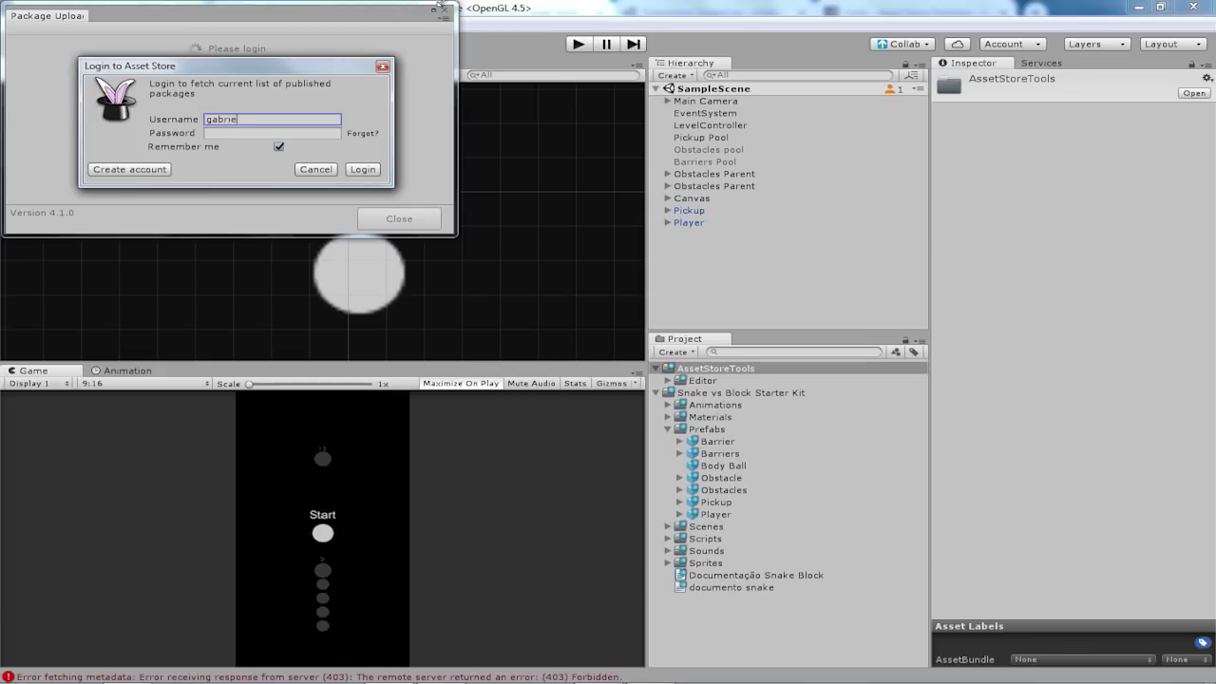
click(363, 168)
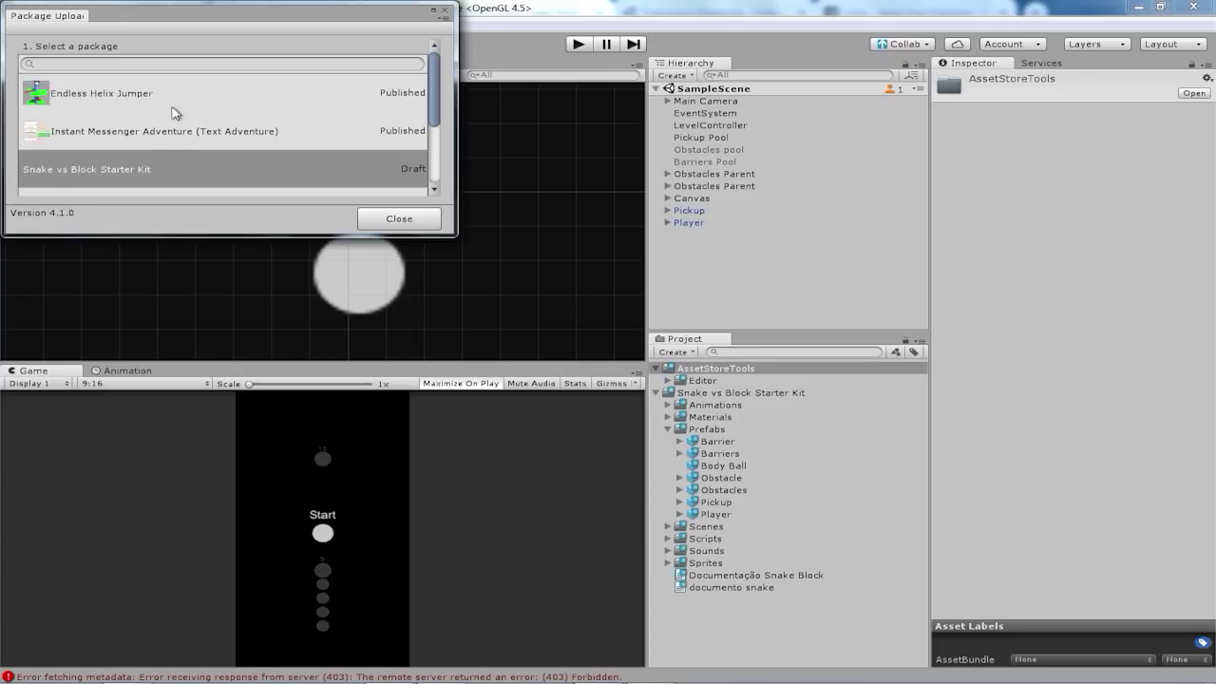
click(143, 92)
click(149, 132)
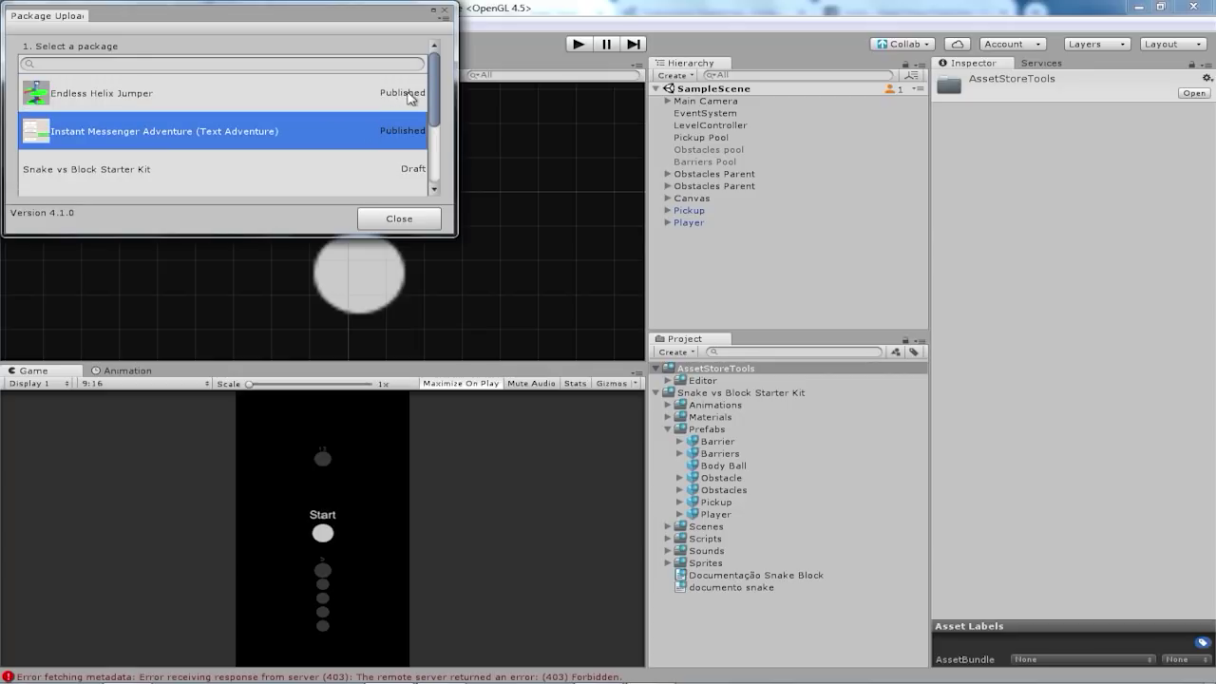
drag(437, 115, 437, 131)
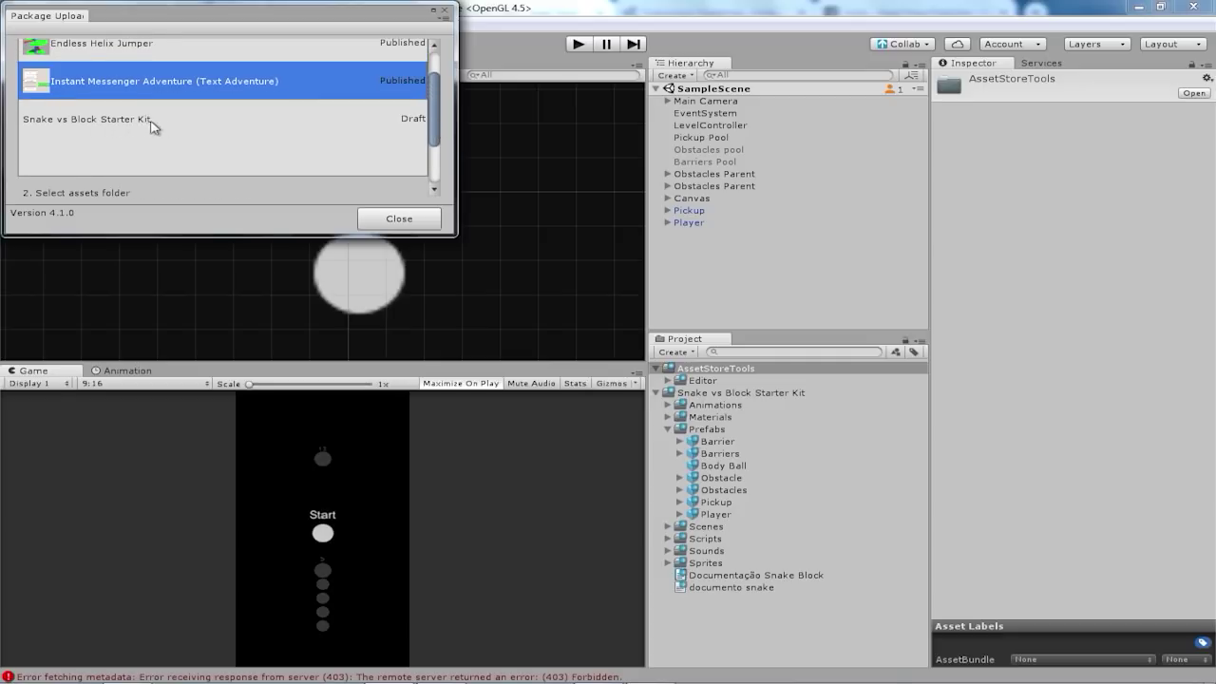
click(256, 119)
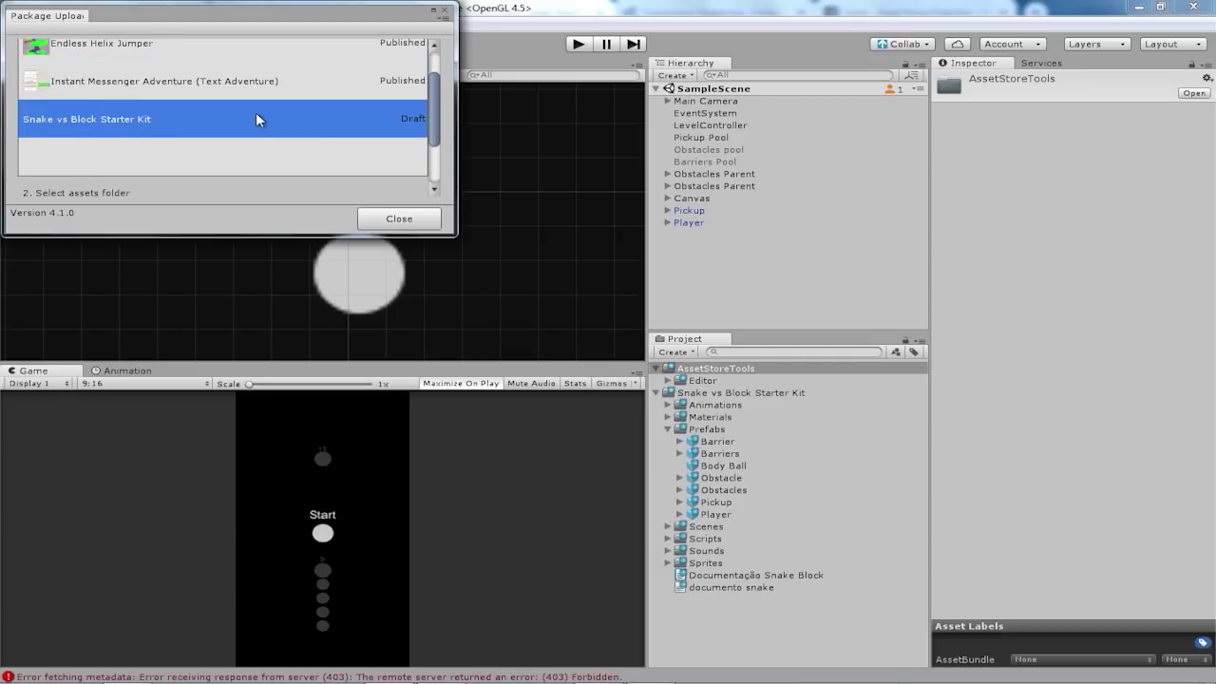
drag(439, 101, 439, 143)
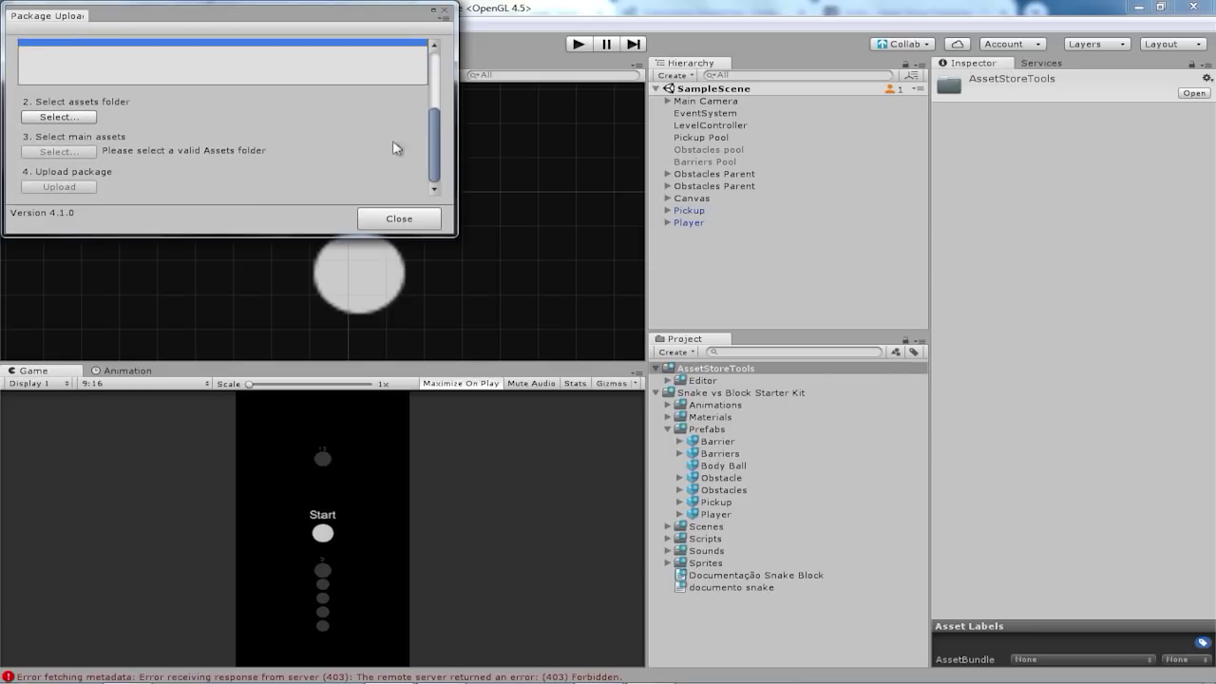
Set the upload's assets folder to /Snake vs Block Starter Kit.
click(65, 120)
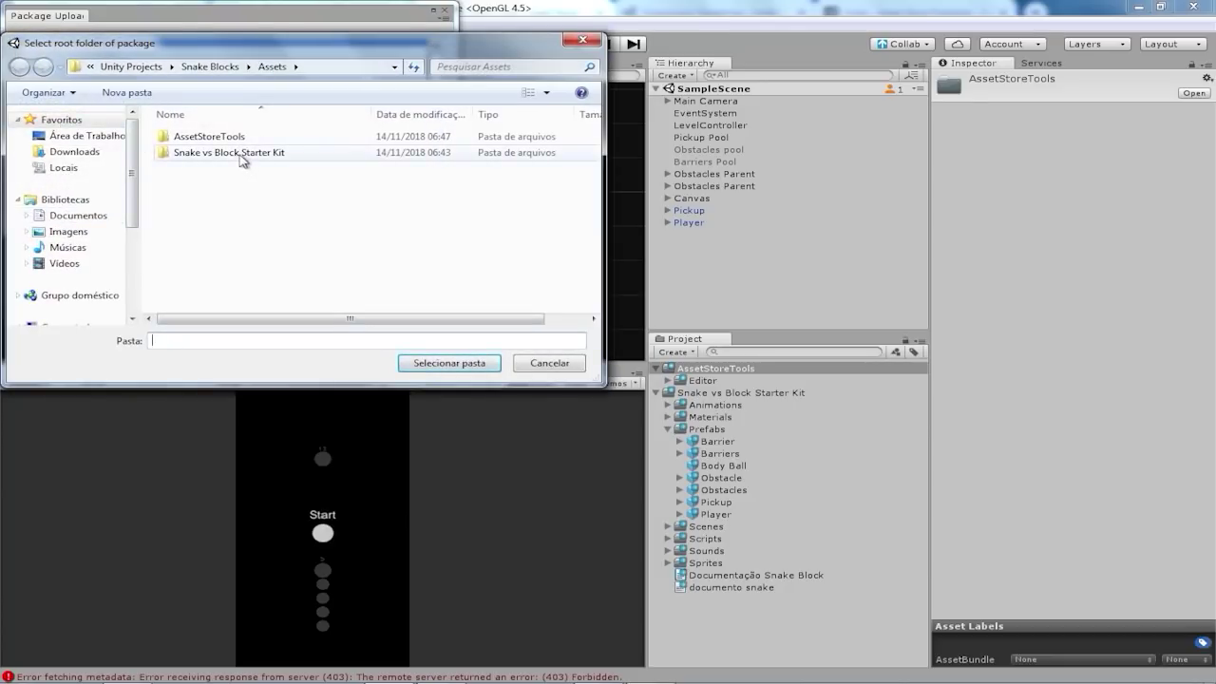
click(213, 154)
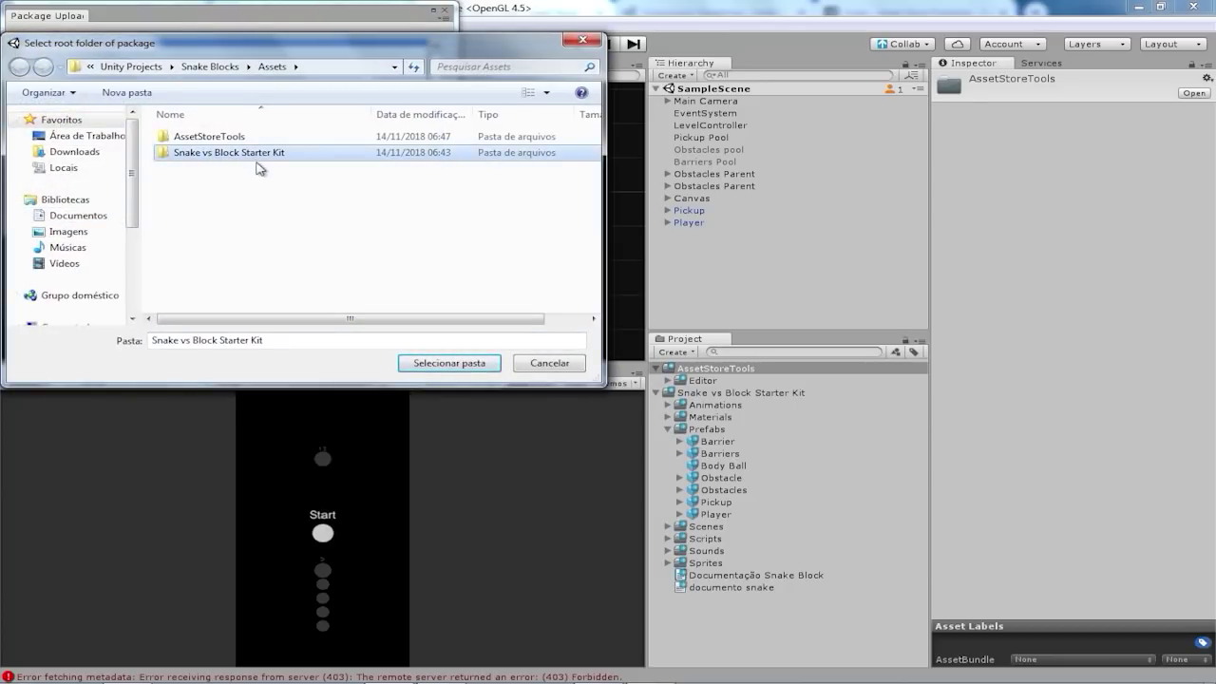
click(454, 363)
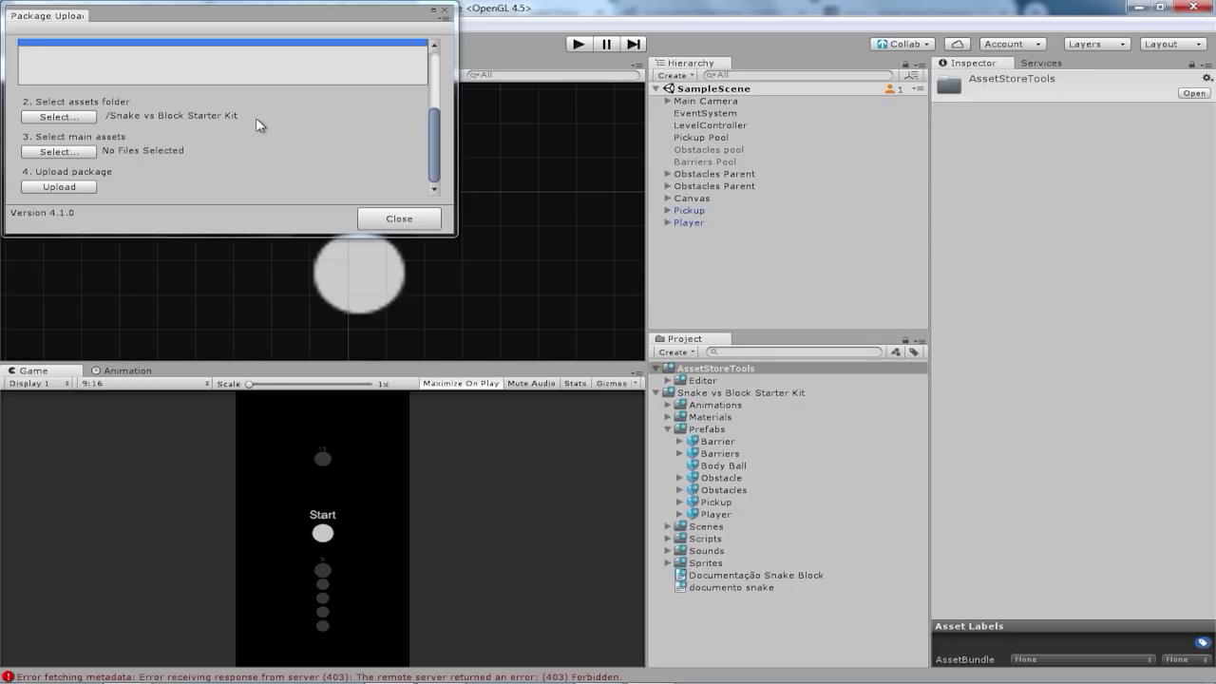
click(74, 156)
Mark Player.prefab and Body Ball.prefab from Prefabs as the two main assets.
click(14, 124)
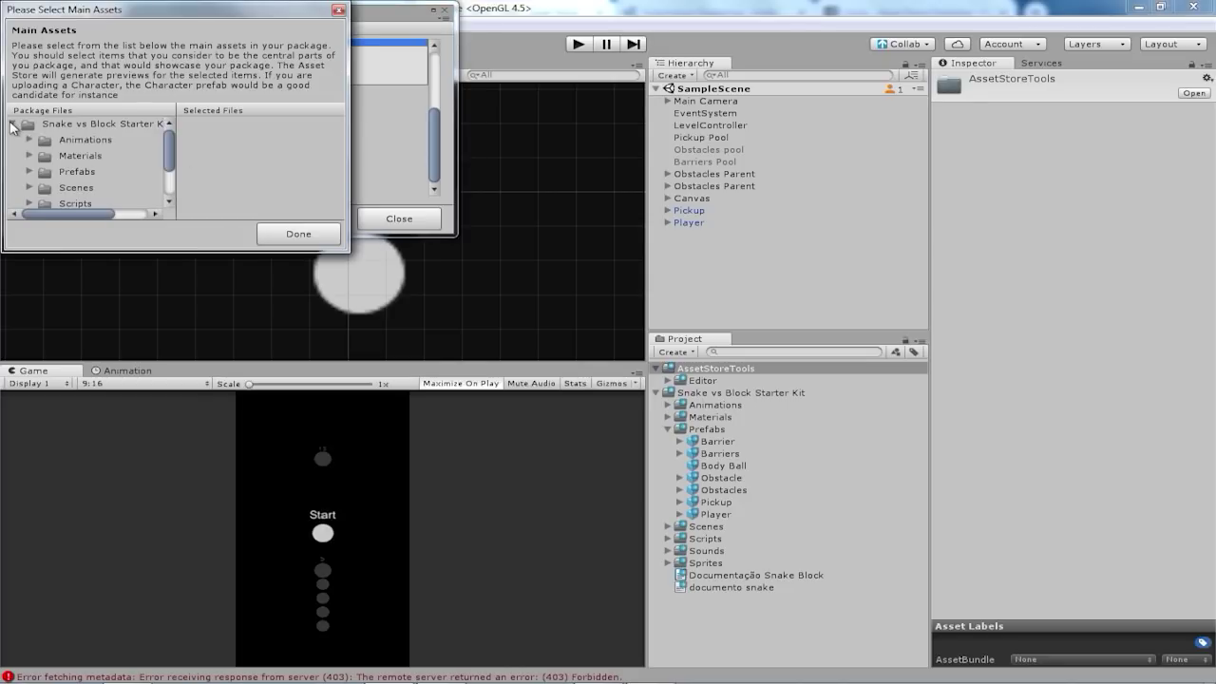
click(30, 171)
scroll(105, 171, down, 3)
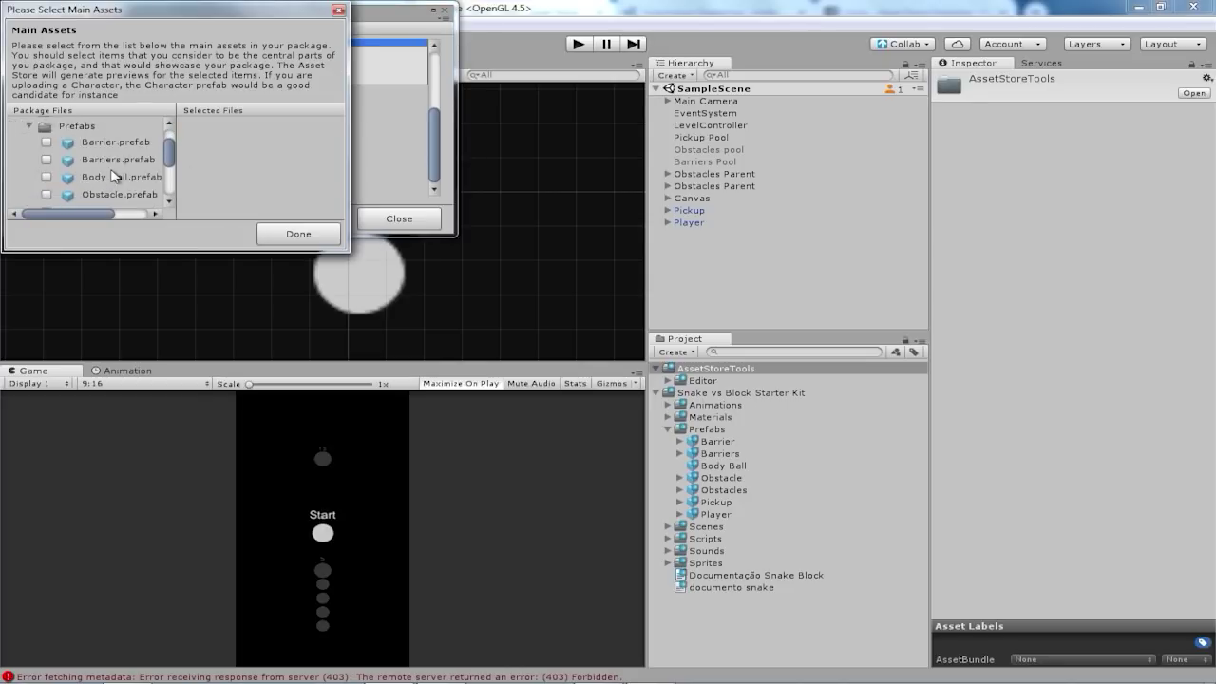
scroll(120, 168, down, 1)
click(54, 165)
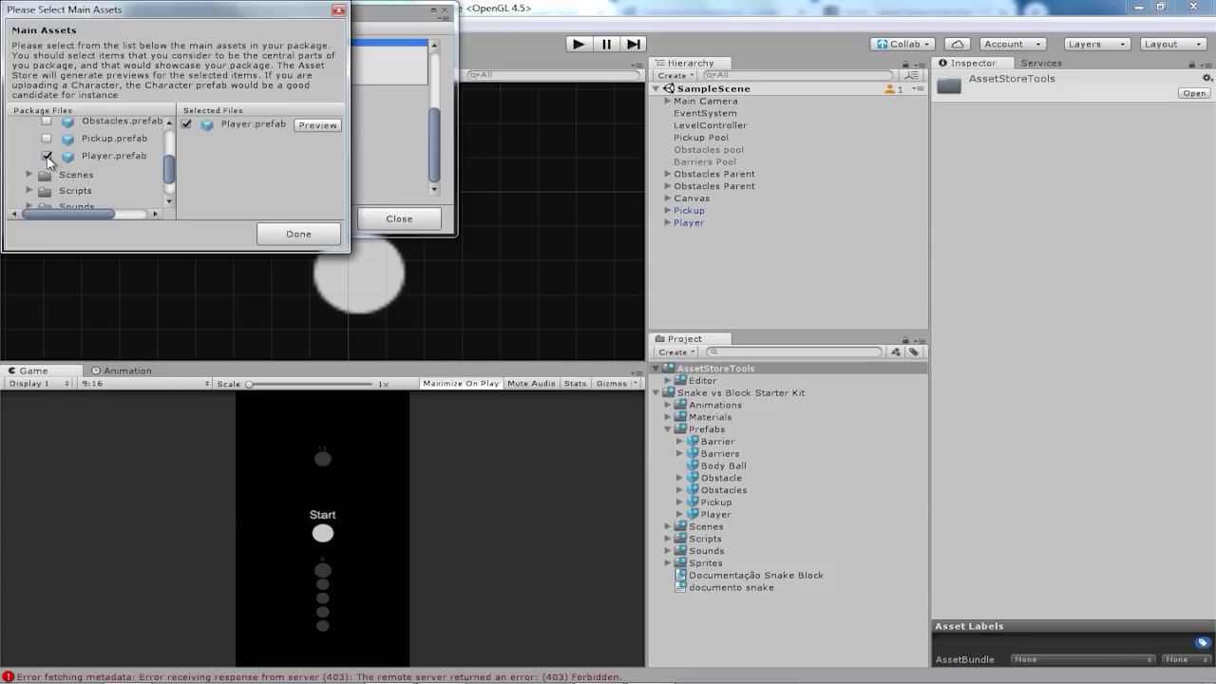
scroll(99, 175, up, 1)
scroll(106, 179, up, 1)
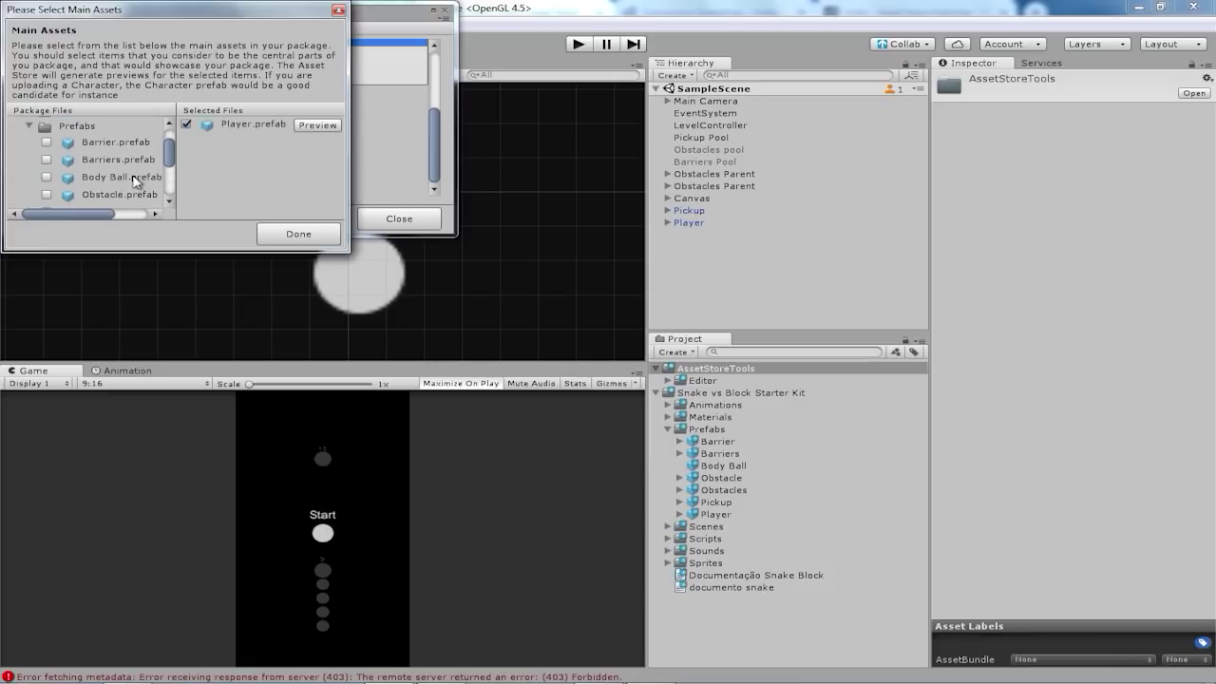
scroll(136, 181, down, 1)
click(46, 132)
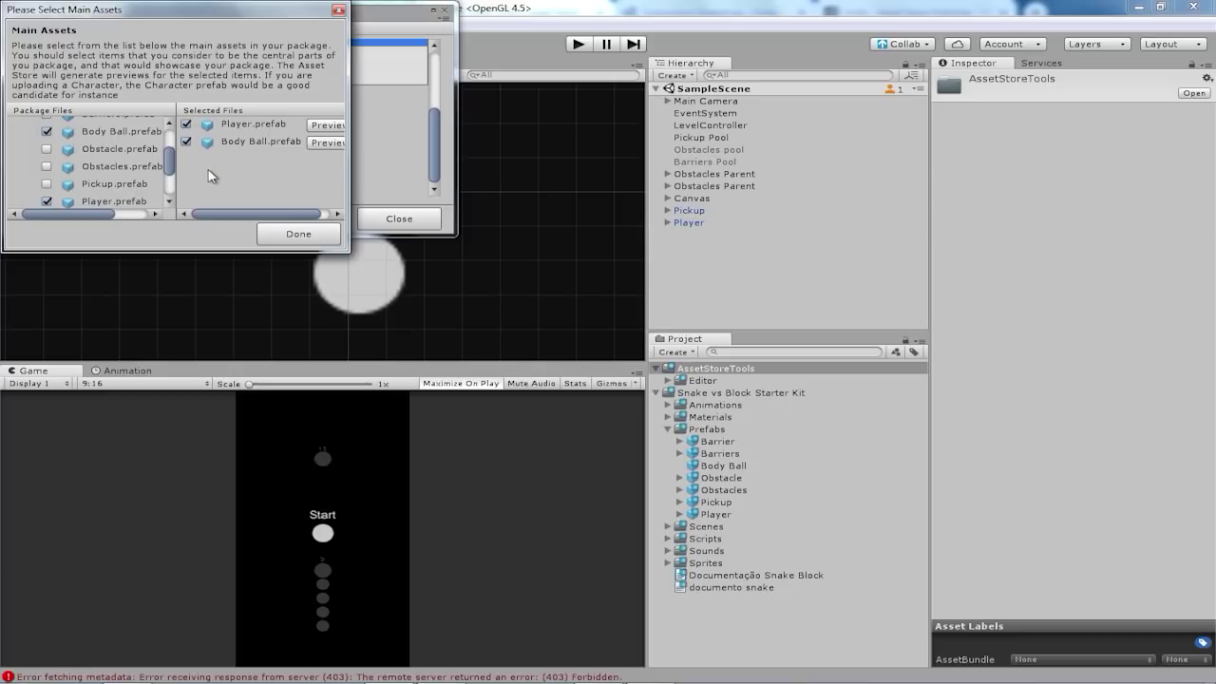
click(300, 235)
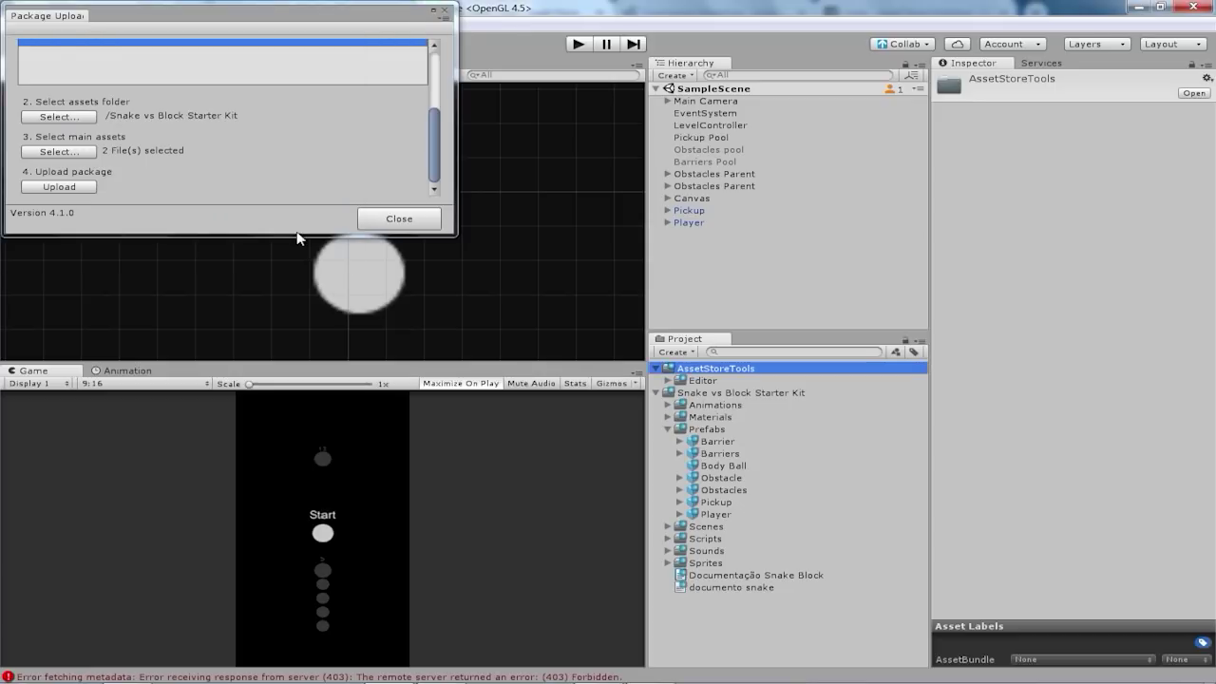
Upload the Snake vs Block Starter Kit package, dismiss the success message, and return to Chrome.
click(67, 188)
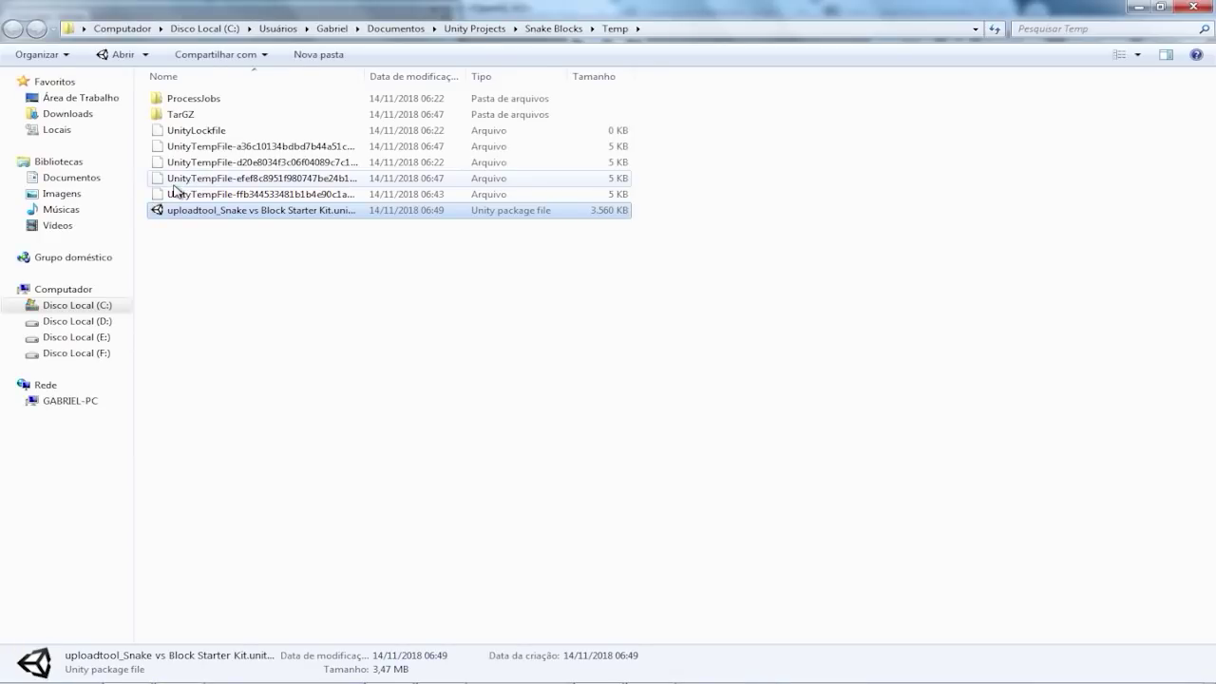
click(1196, 15)
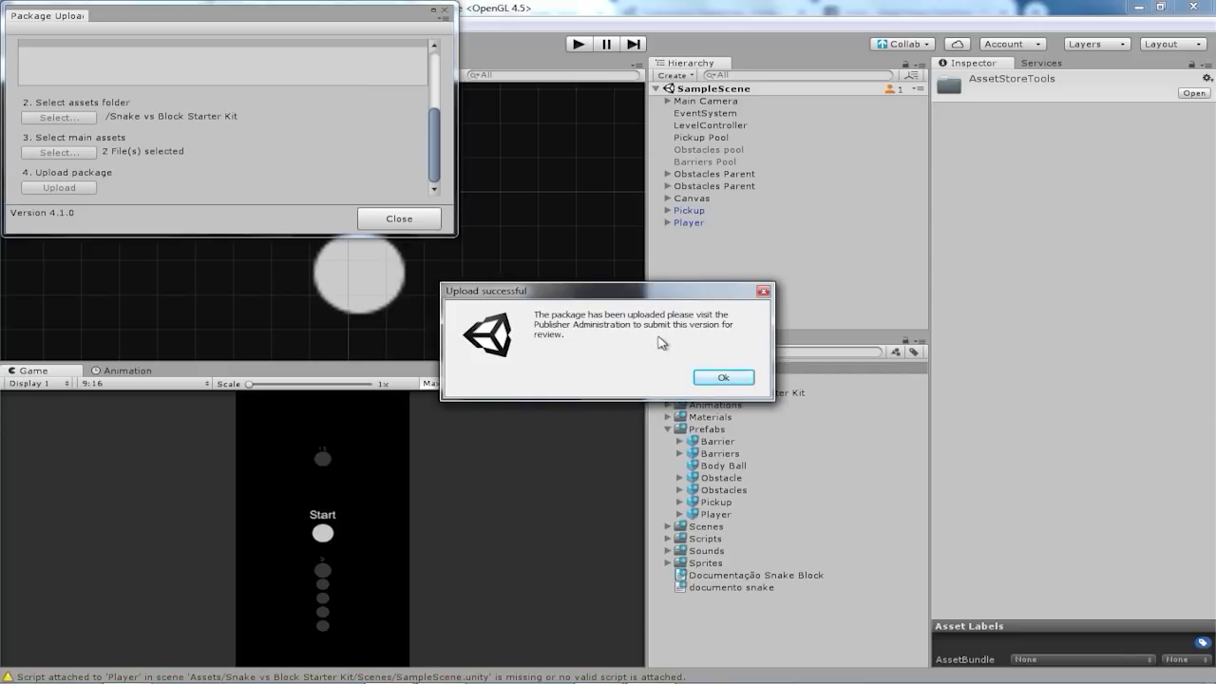
click(714, 378)
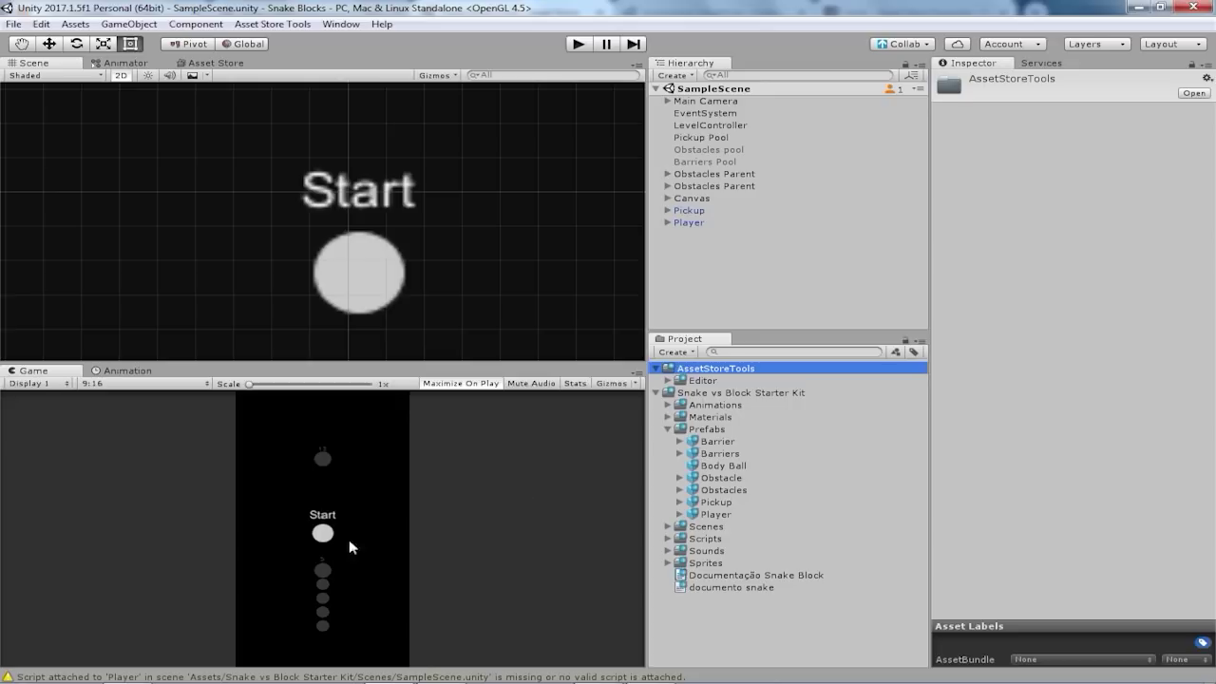
click(131, 669)
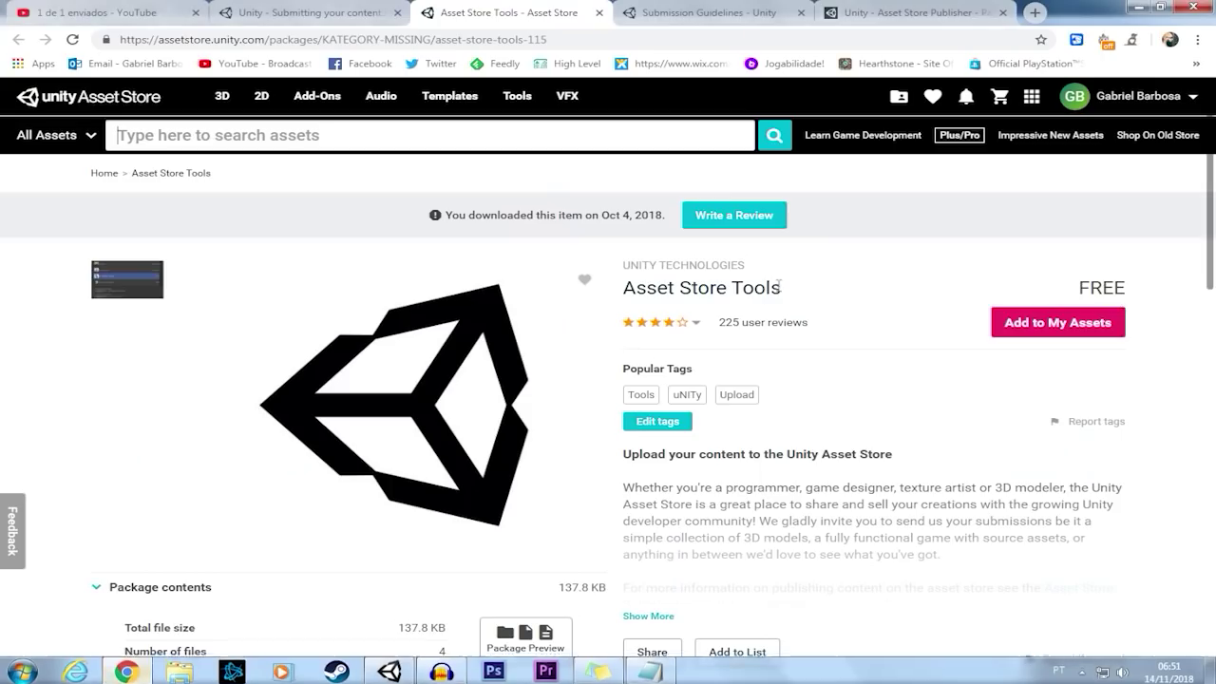
Reload the Snake vs Block Starter Kit draft and scroll down to 3. Package upload.
click(911, 12)
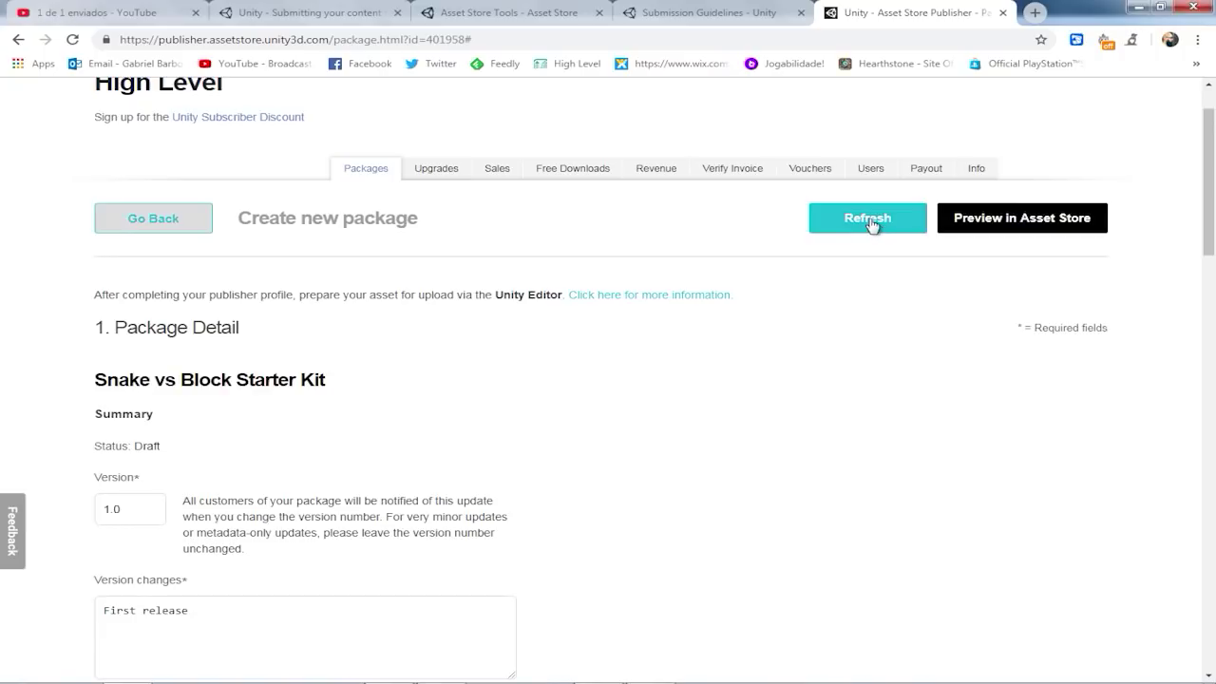
click(871, 224)
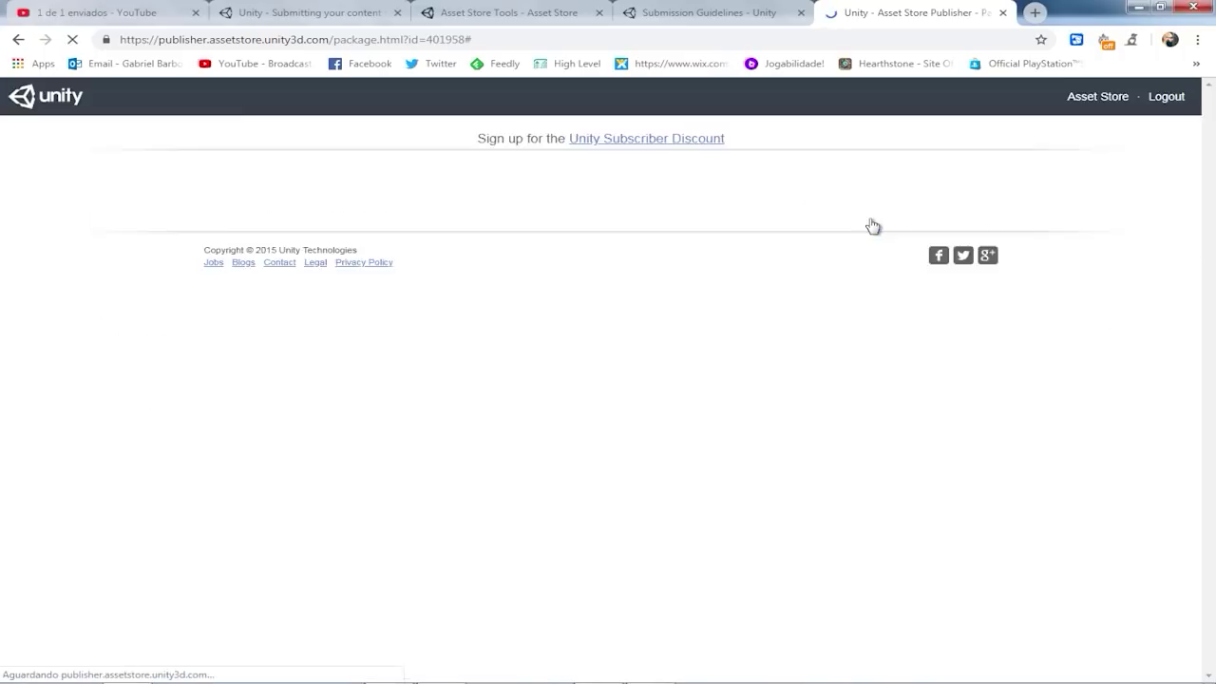
scroll(728, 366, down, 3)
scroll(729, 366, down, 2)
scroll(728, 366, down, 2)
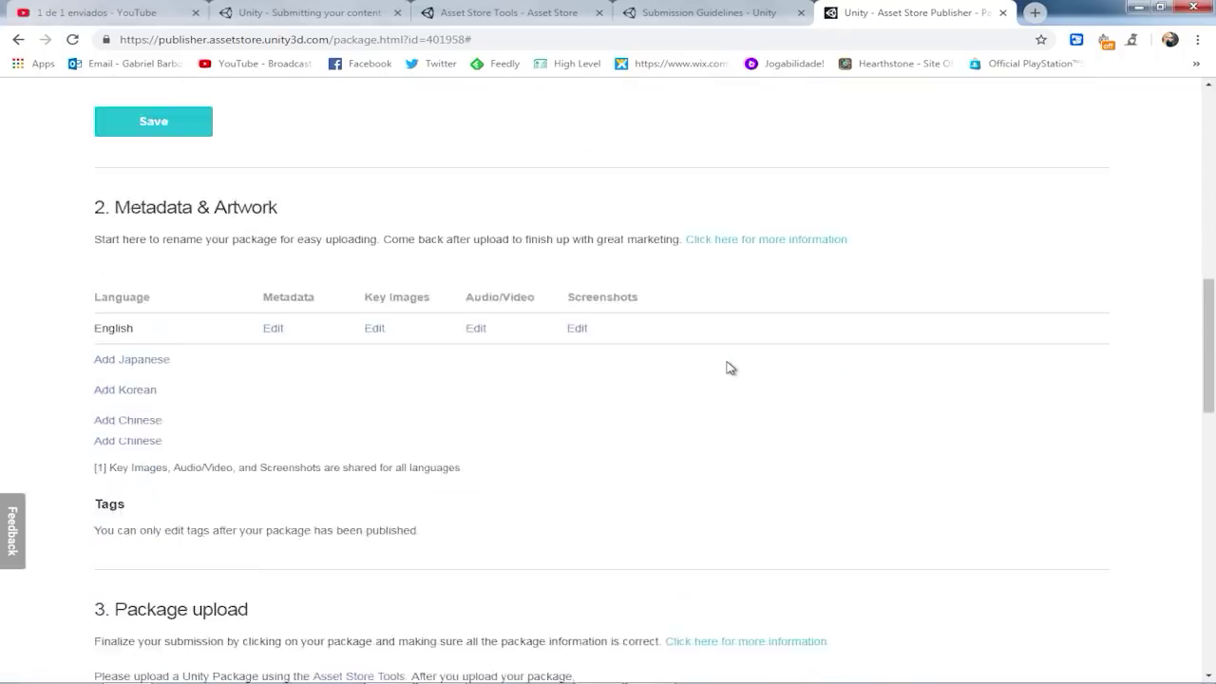
scroll(729, 367, down, 2)
scroll(729, 366, down, 2)
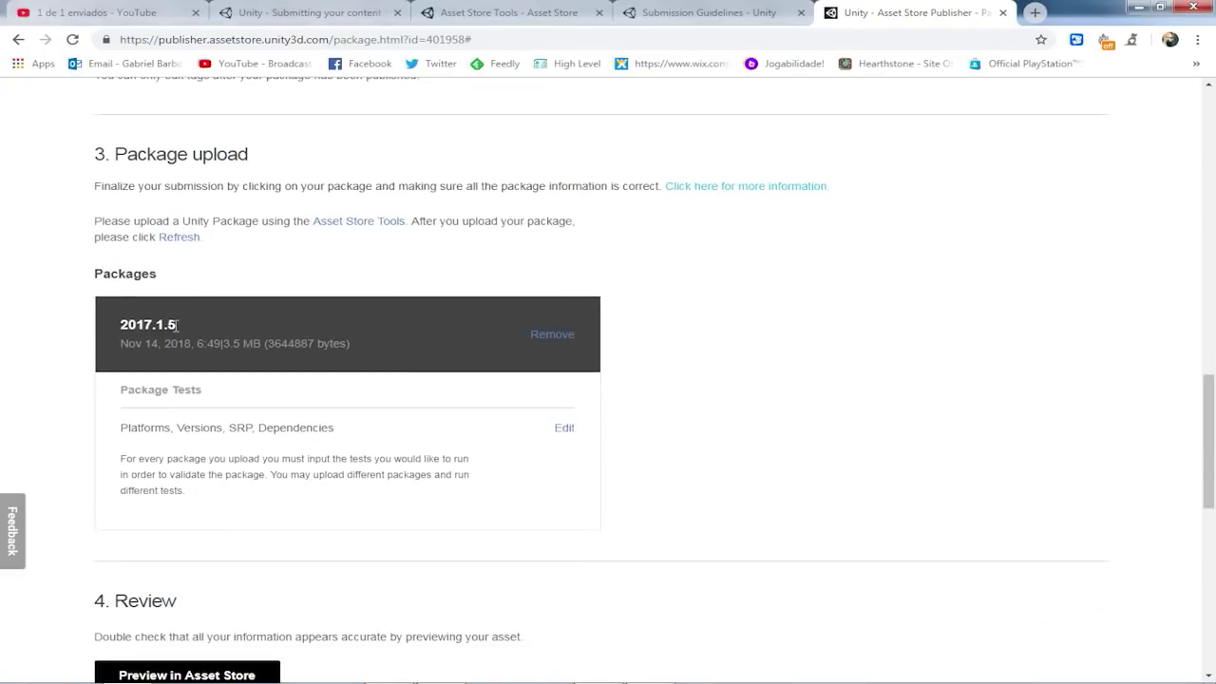
Highlight the uploaded package's version 2017.1.5 to confirm it is listed.
drag(177, 325, 111, 329)
click(162, 329)
drag(119, 327, 184, 326)
drag(175, 326, 115, 324)
click(153, 325)
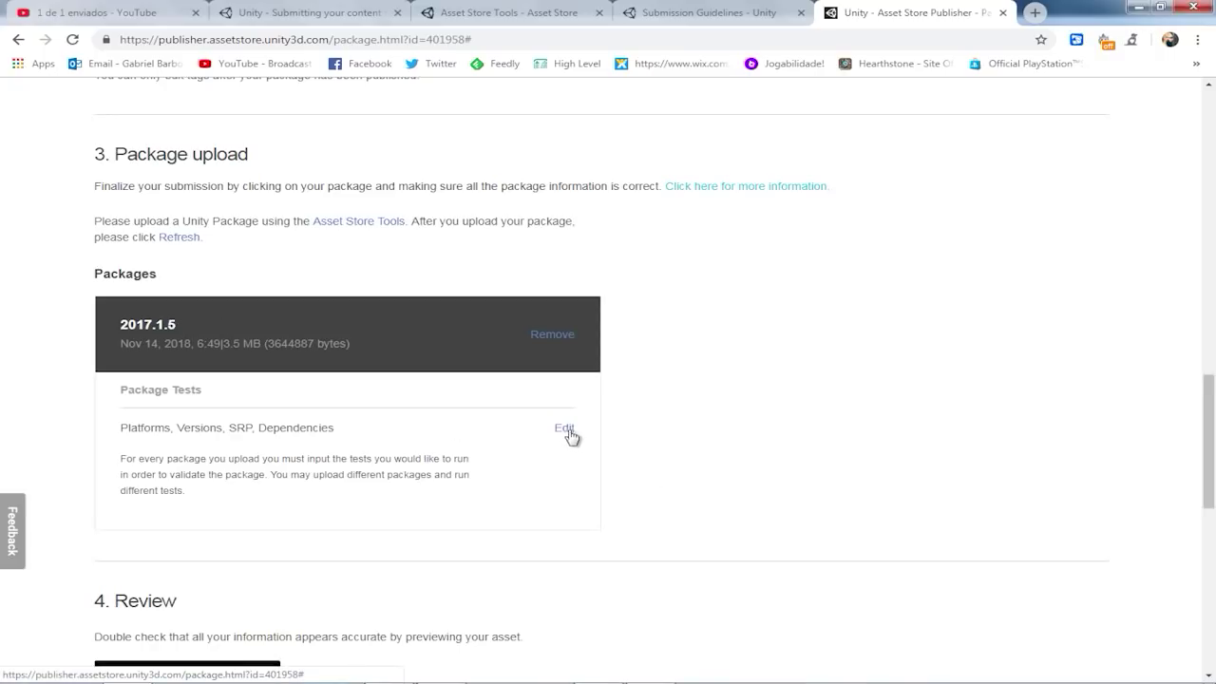
drag(127, 429, 194, 428)
Open Package tests and answer No to targeting a specific build platform after trying Yes with Android.
click(231, 428)
click(566, 429)
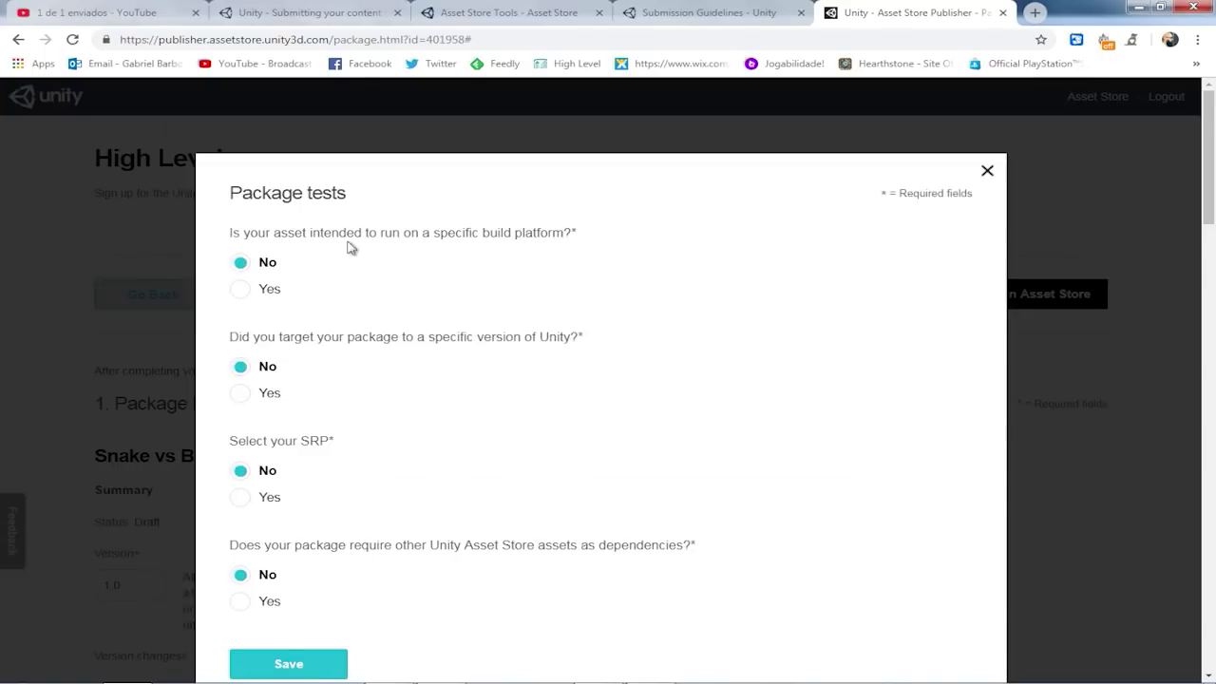
click(242, 290)
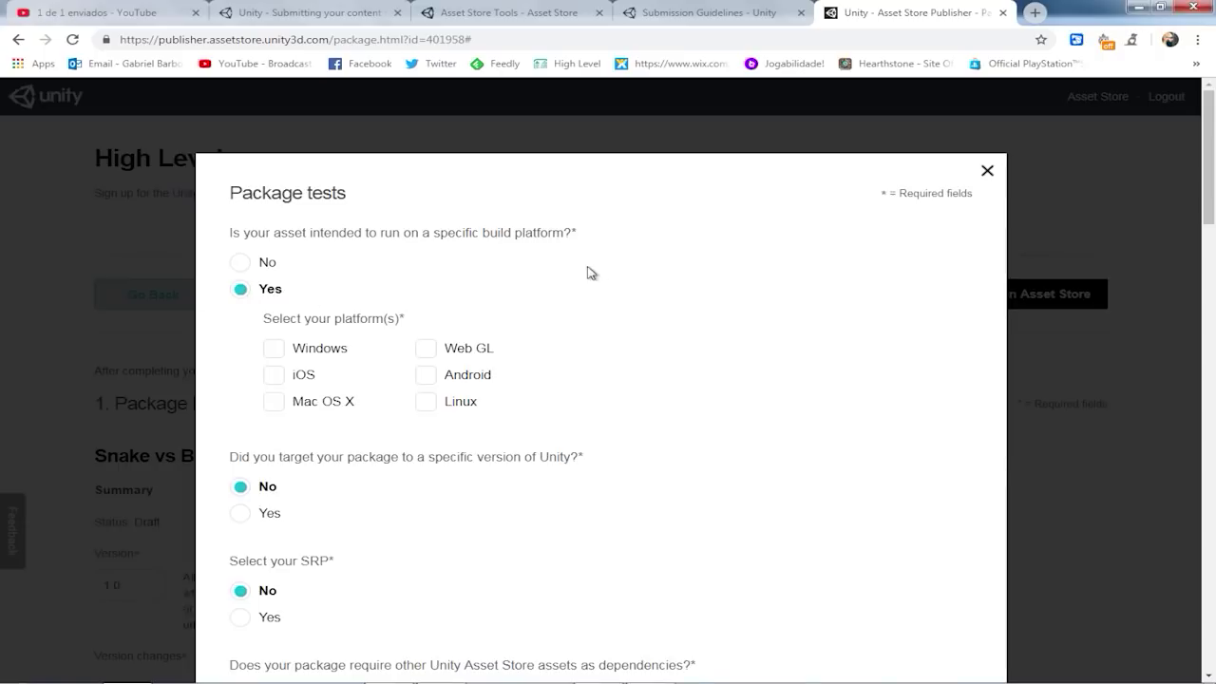
click(428, 379)
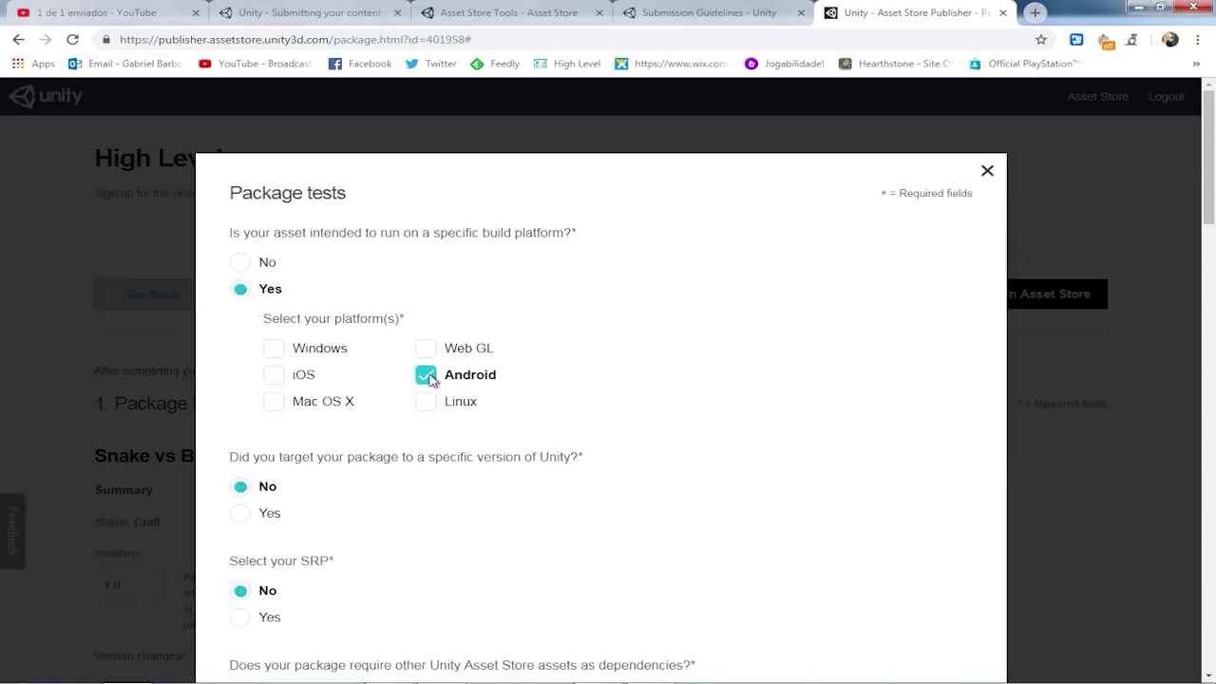
click(427, 379)
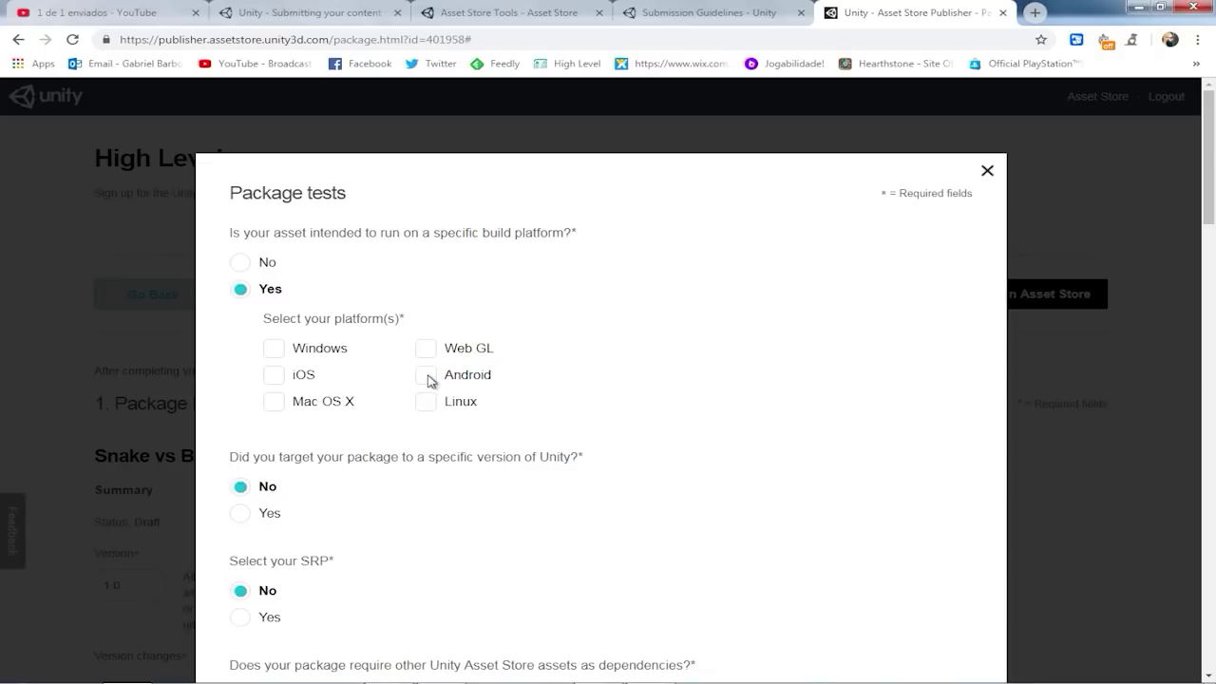
click(430, 380)
click(429, 378)
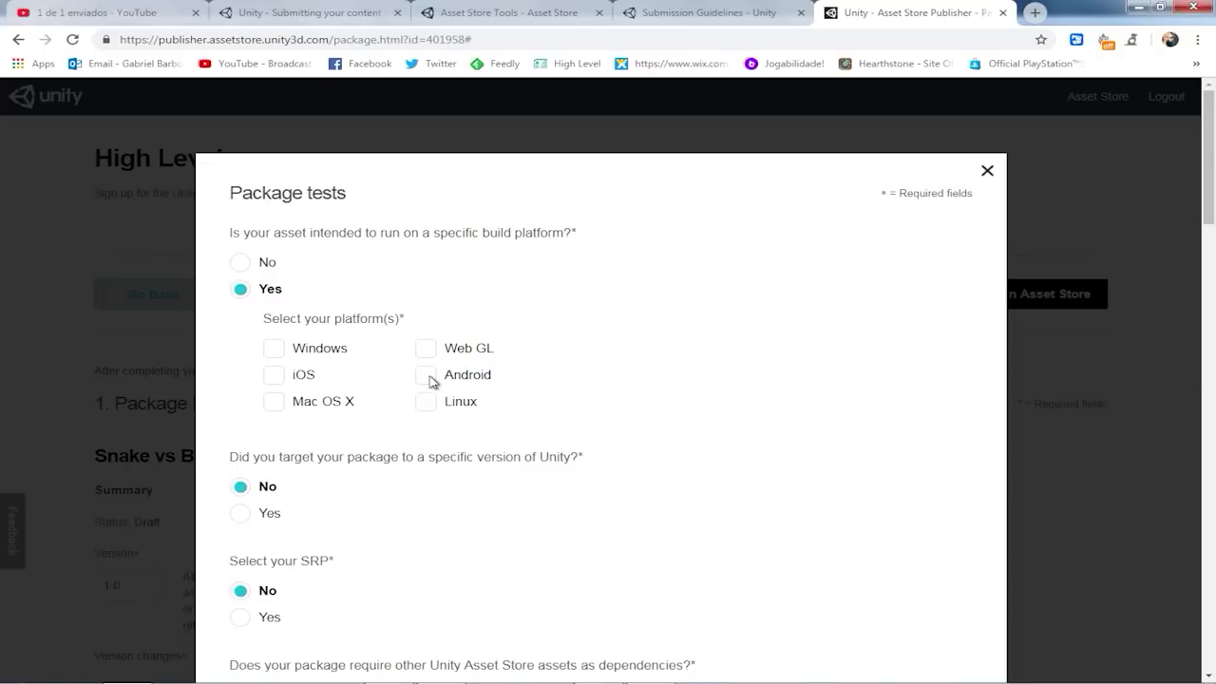
click(242, 266)
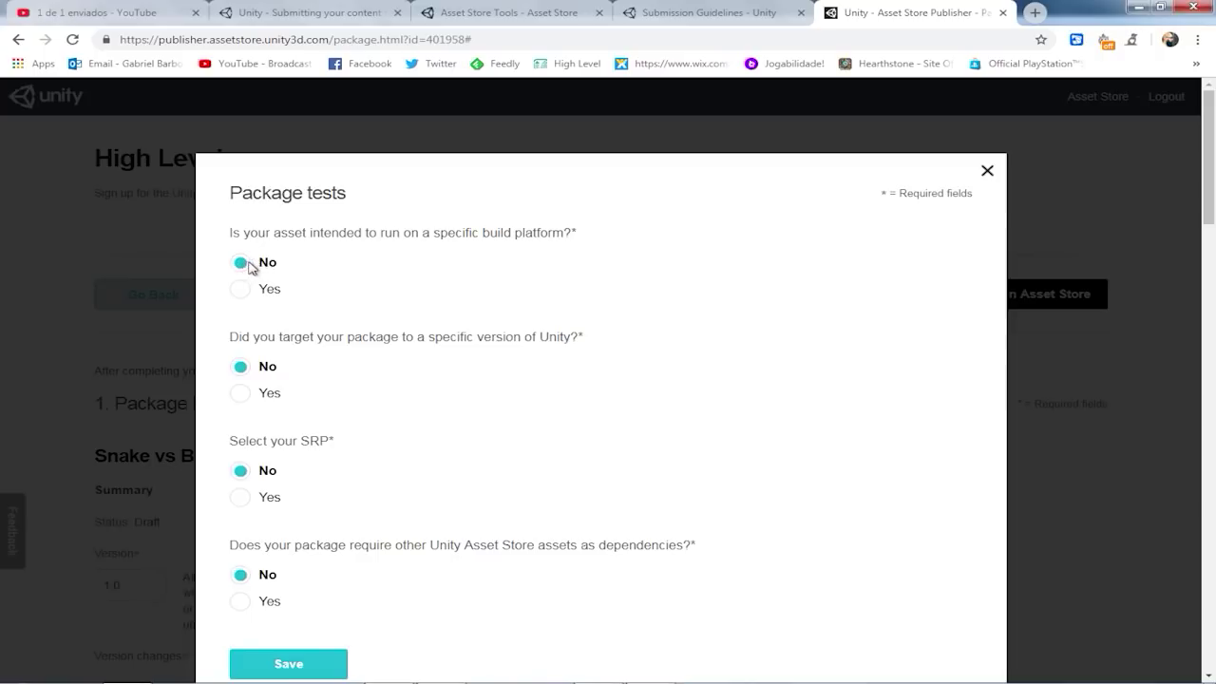
Answer No to targeting a specific Unity version after briefly choosing Yes.
drag(259, 337, 625, 347)
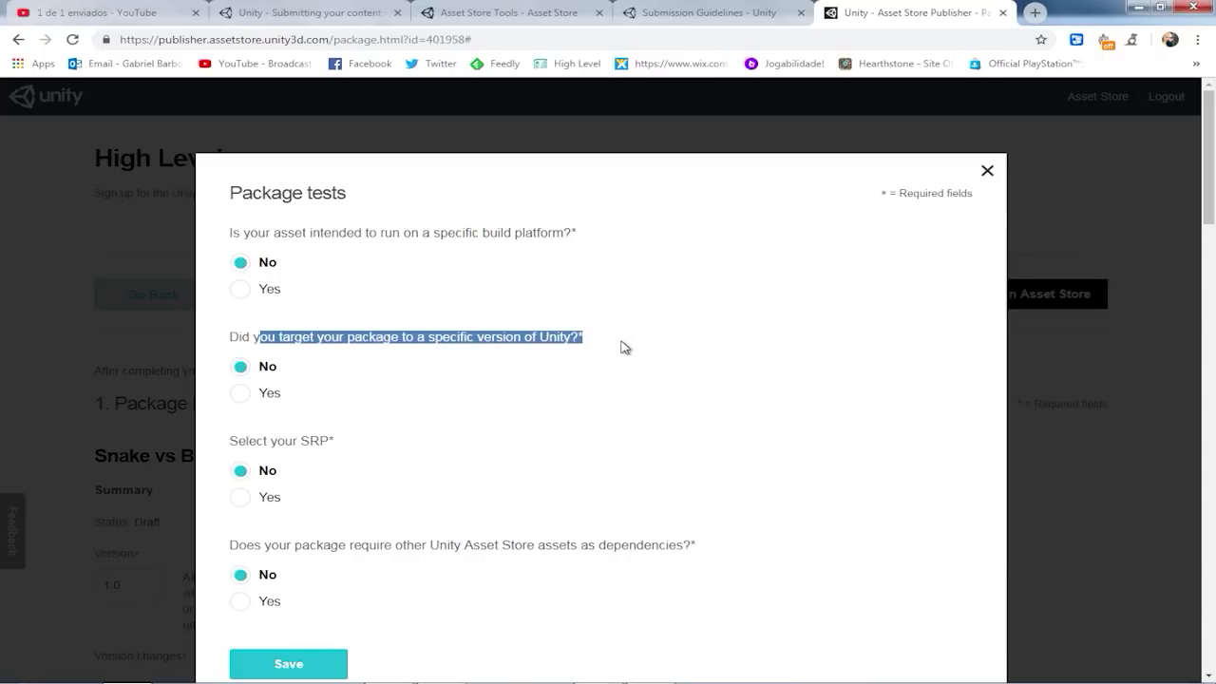
click(242, 394)
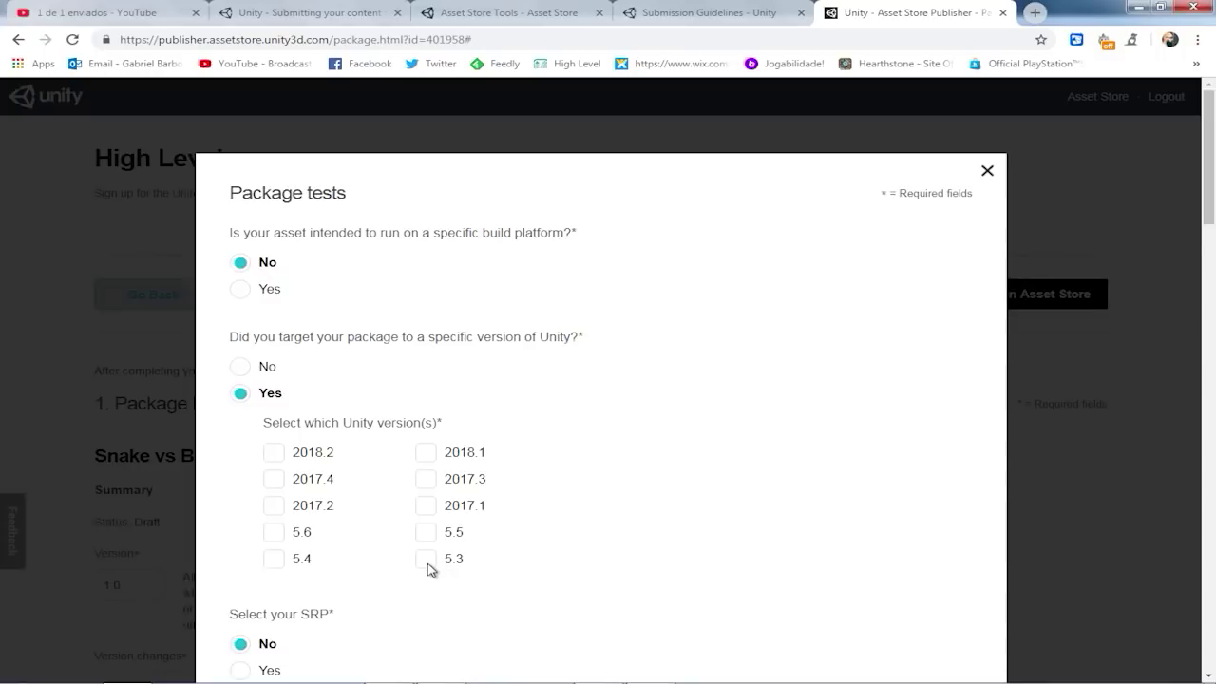
click(242, 368)
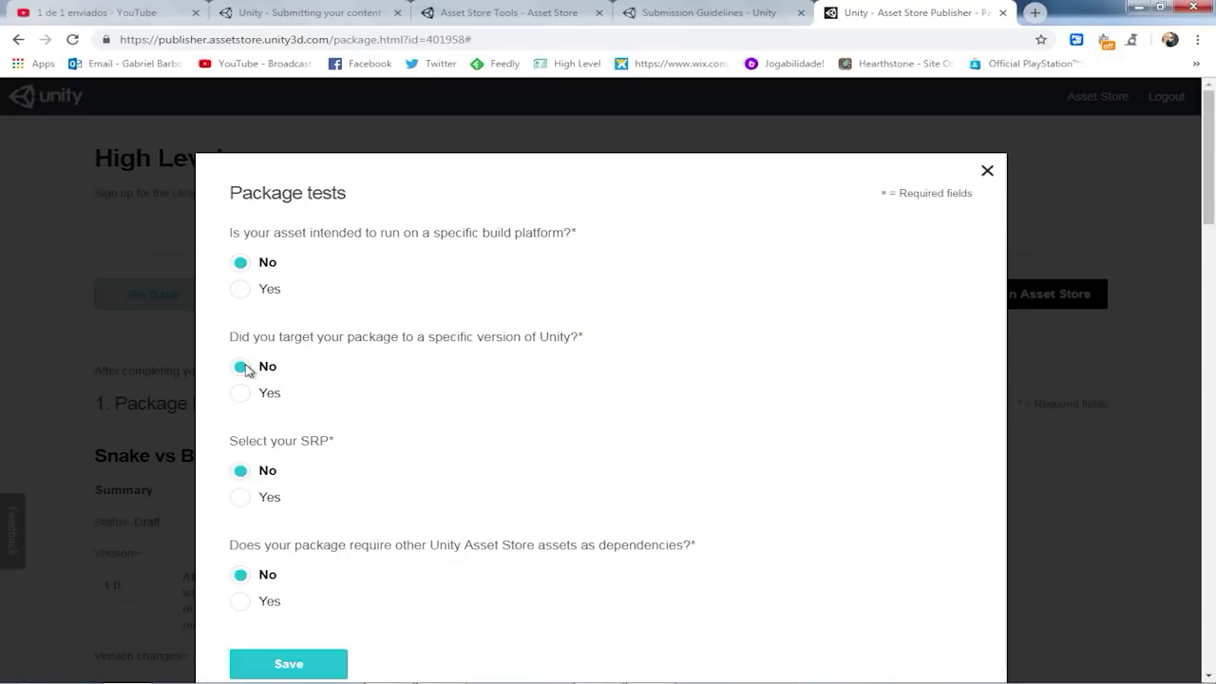
scroll(257, 367, down, 1)
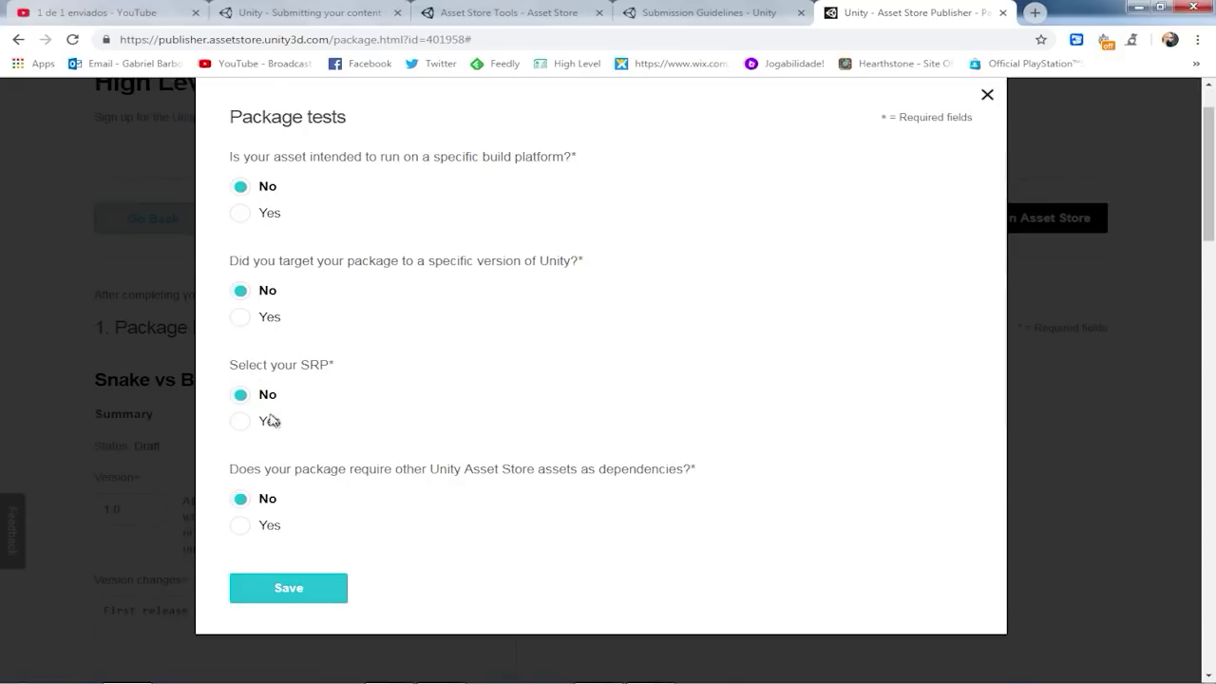
click(239, 425)
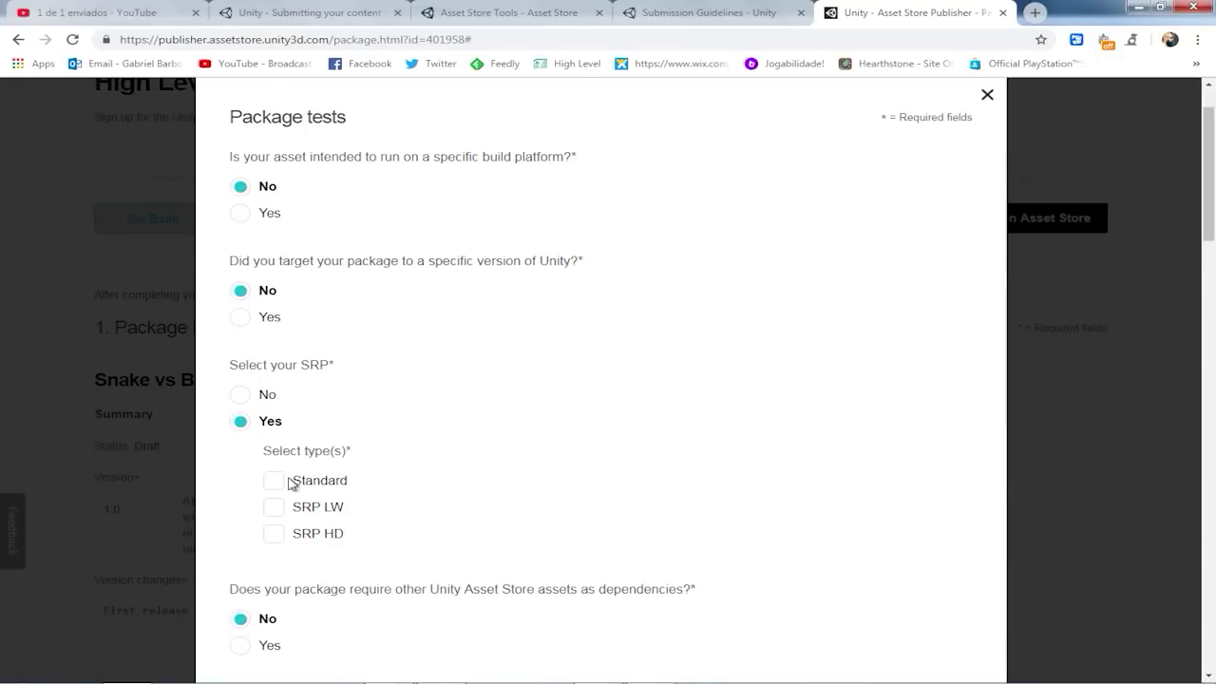
click(241, 395)
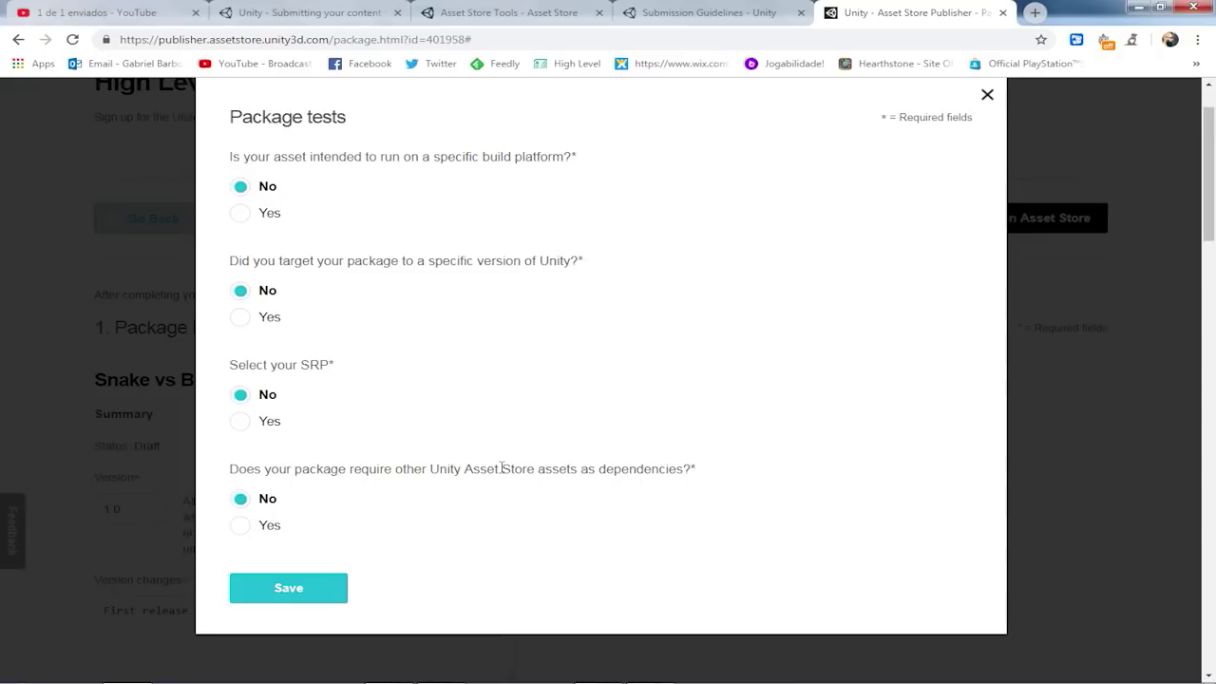
click(242, 525)
scroll(563, 459, down, 2)
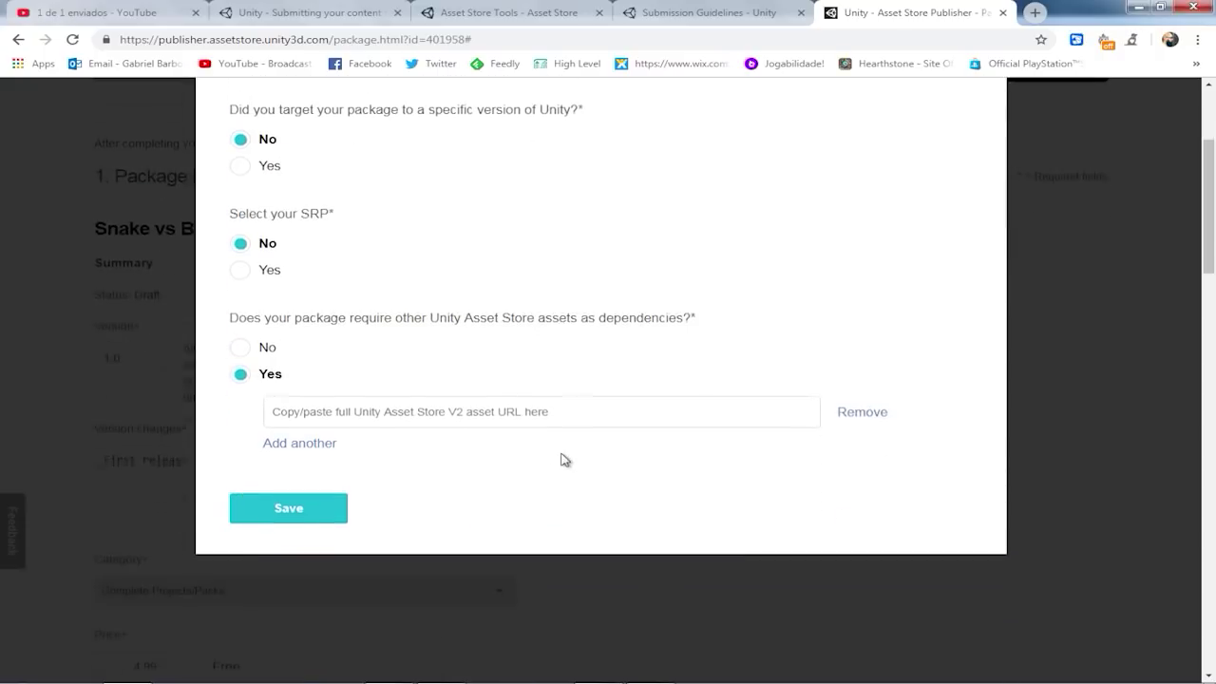
click(404, 409)
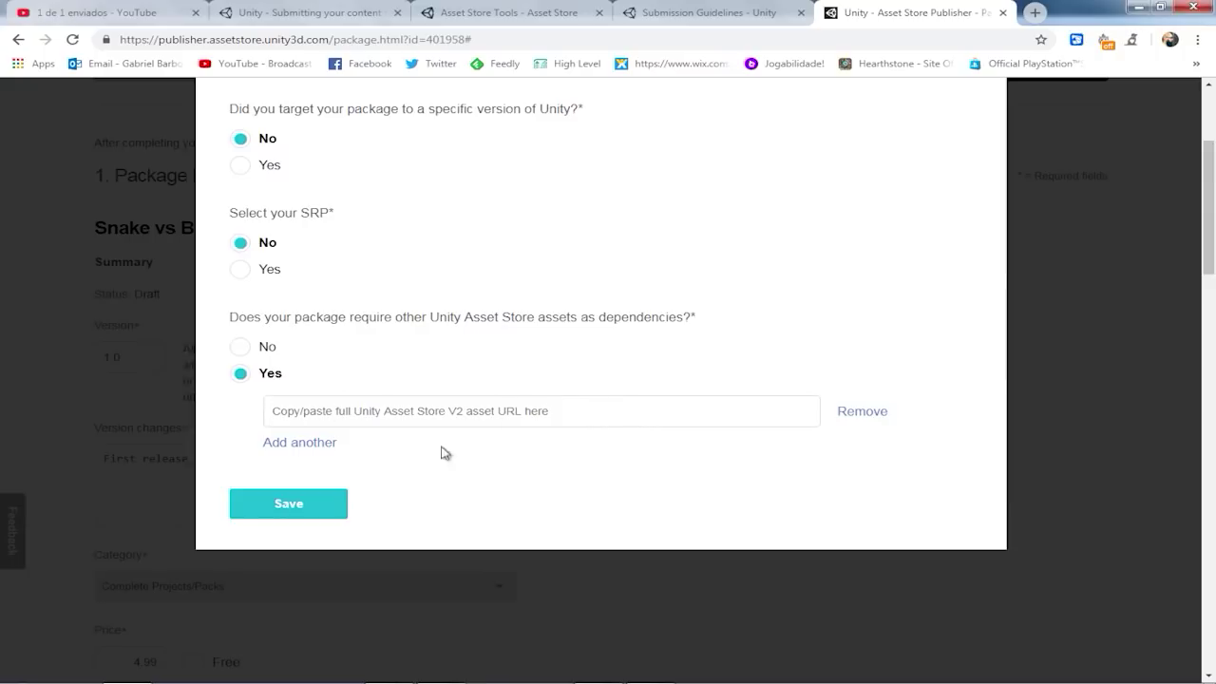
click(242, 349)
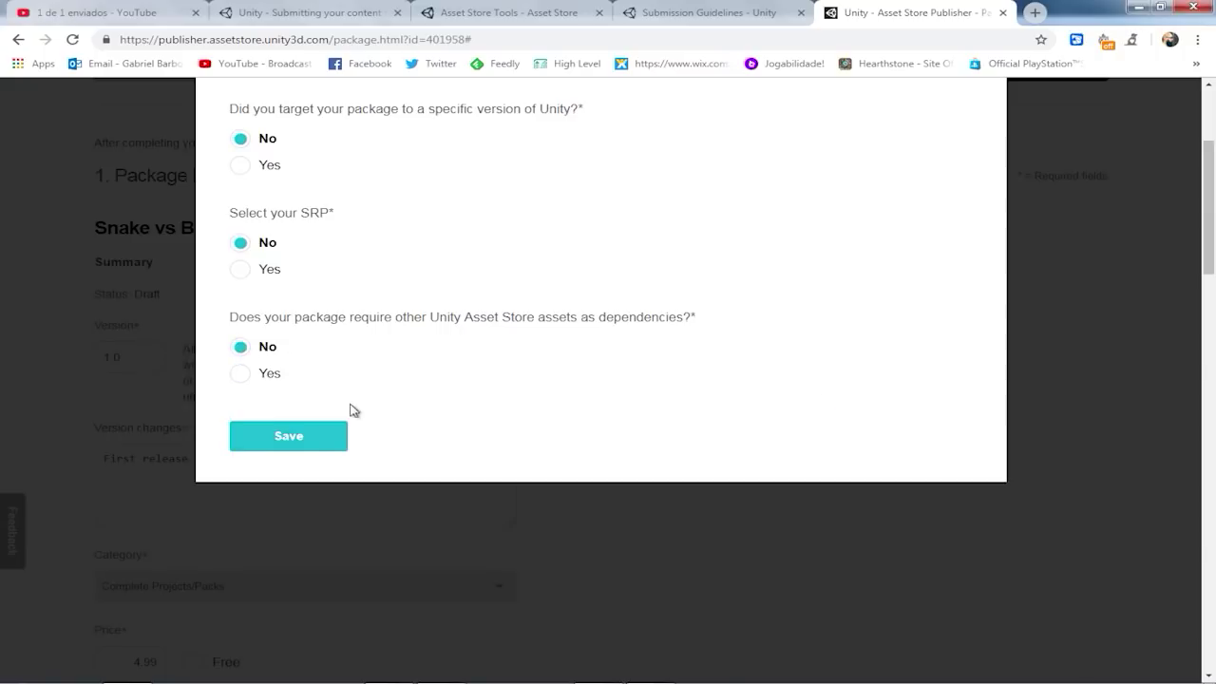
click(288, 438)
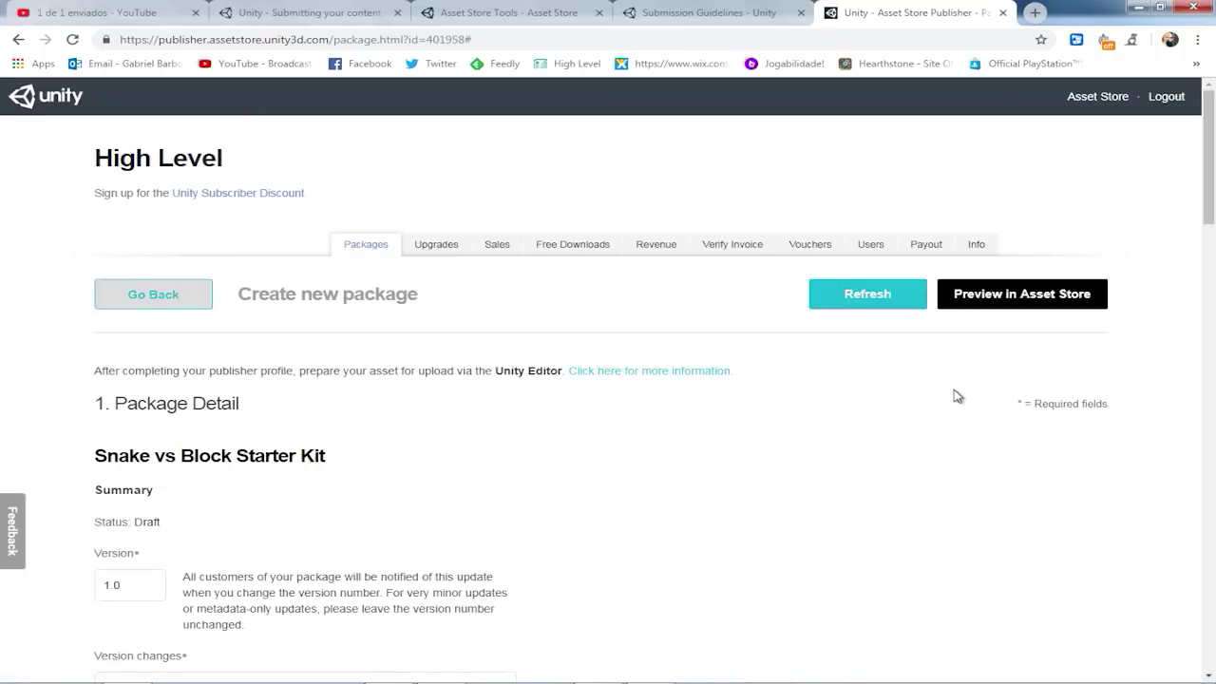
Scroll the draft page down to 5. Submit package for approval, showing Auto publish enabled.
scroll(684, 388, down, 3)
scroll(686, 387, down, 5)
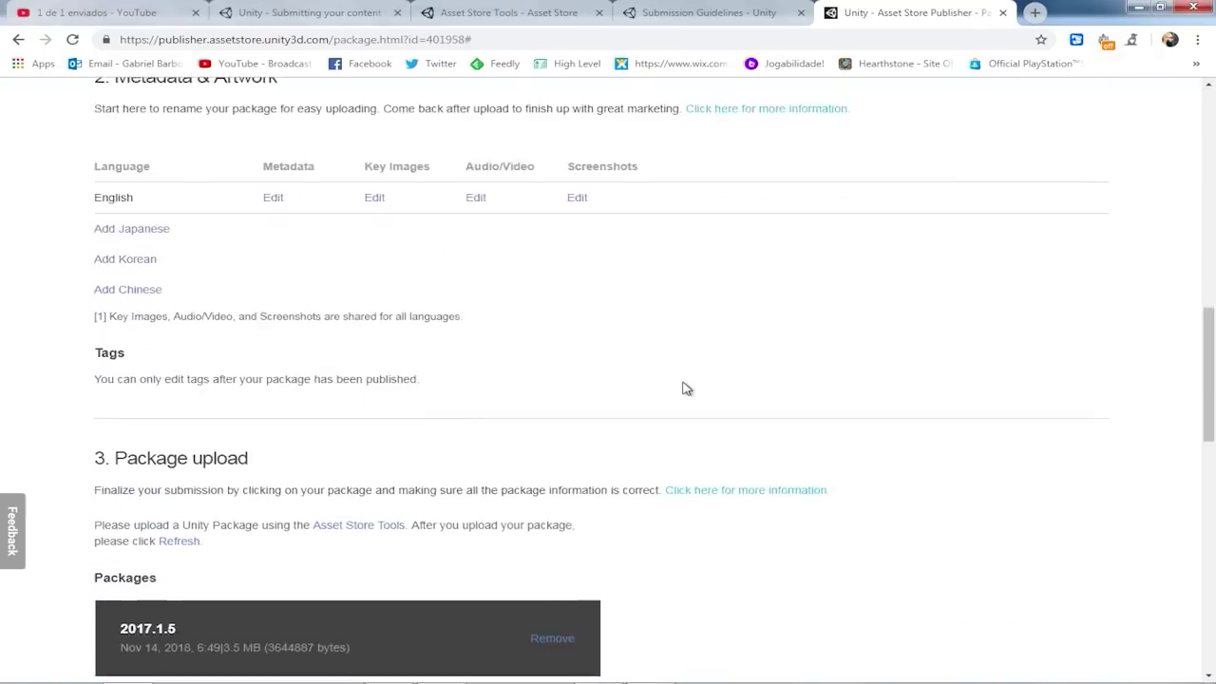
scroll(685, 388, down, 5)
scroll(685, 387, down, 5)
scroll(686, 387, down, 5)
scroll(686, 388, down, 2)
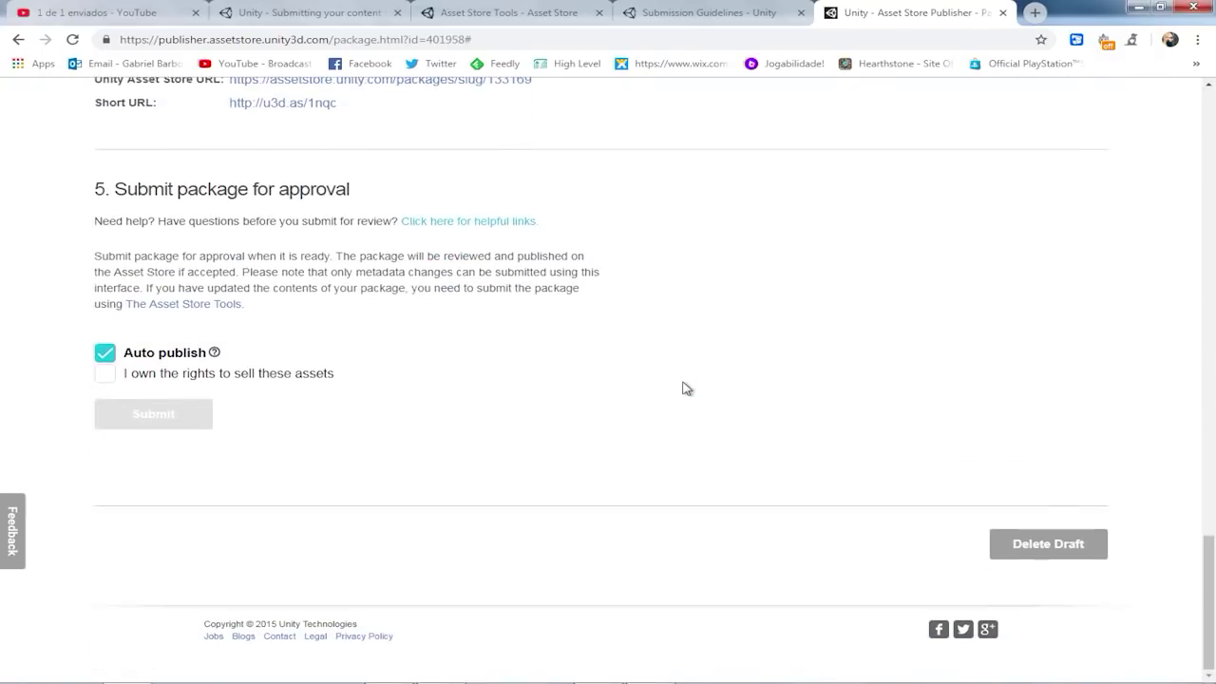
scroll(560, 437, up, 1)
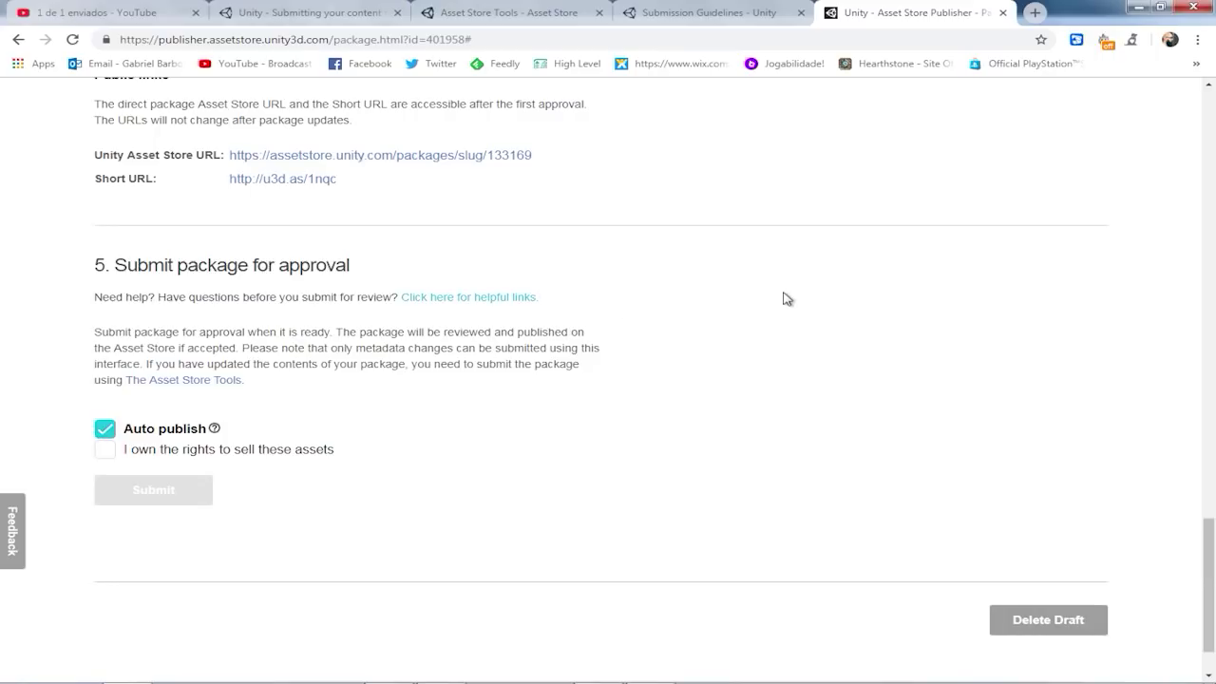
scroll(786, 299, up, 3)
scroll(787, 309, up, 7)
scroll(793, 313, up, 4)
scroll(917, 307, up, 4)
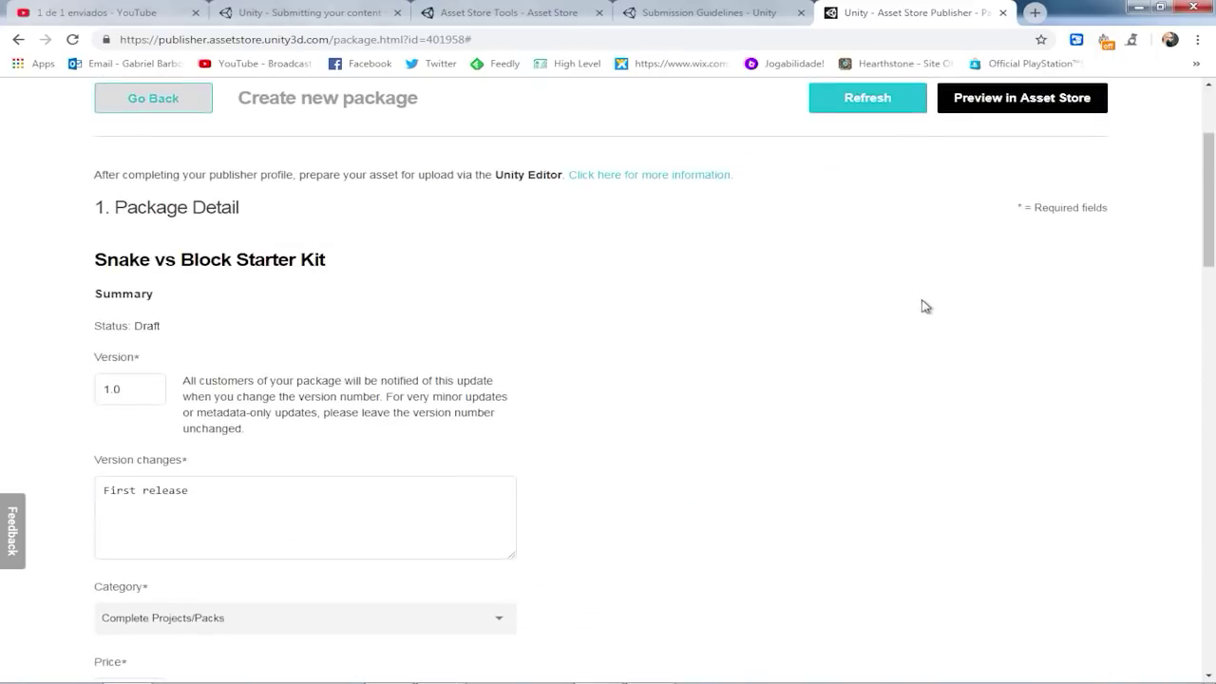
scroll(684, 332, up, 2)
scroll(955, 391, down, 4)
scroll(955, 391, down, 10)
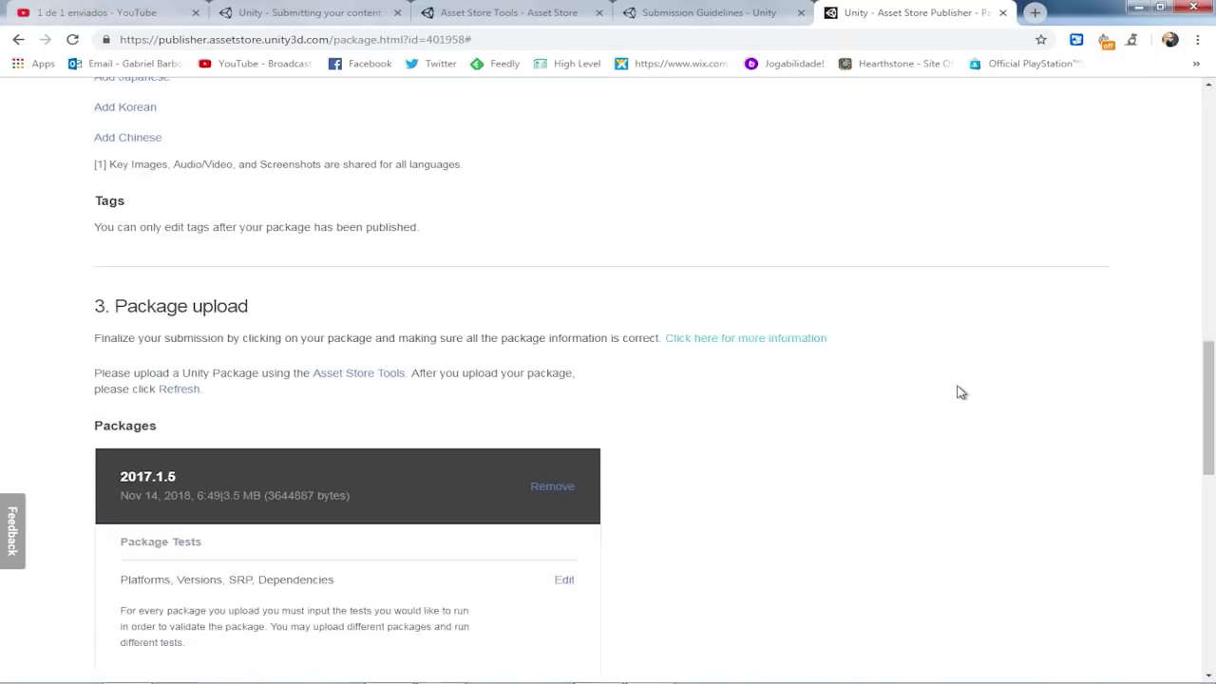
scroll(956, 391, down, 7)
scroll(959, 392, down, 2)
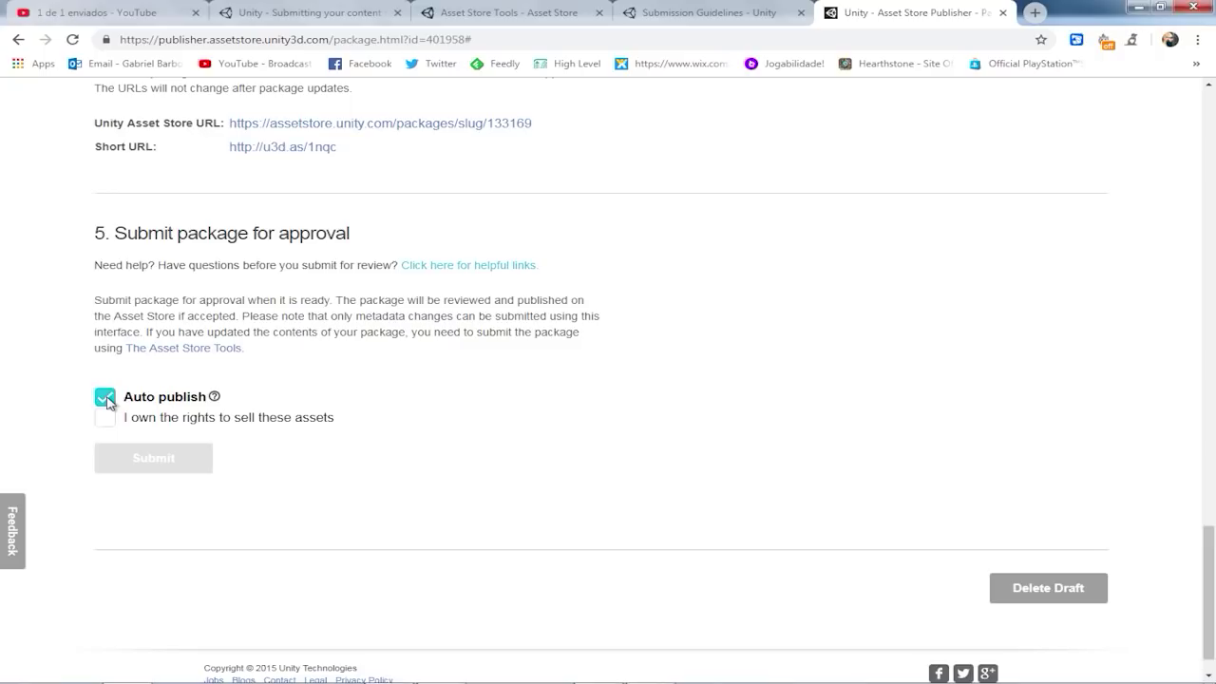
click(105, 398)
click(106, 398)
click(106, 420)
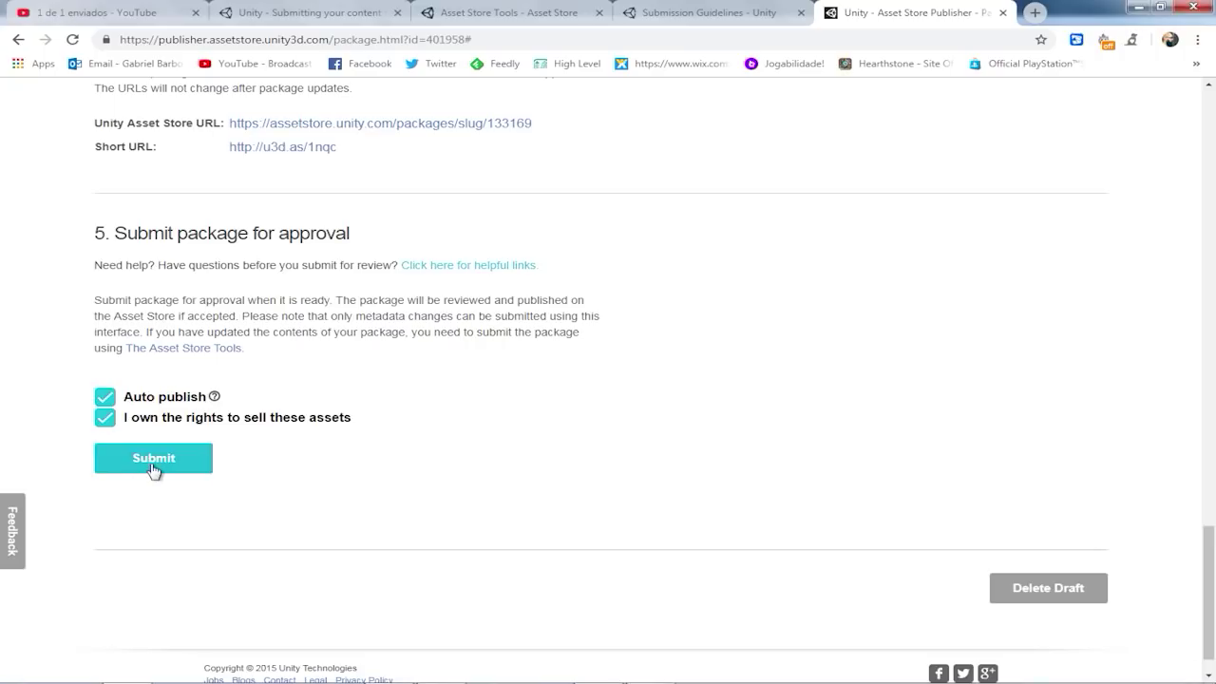
scroll(460, 482, up, 2)
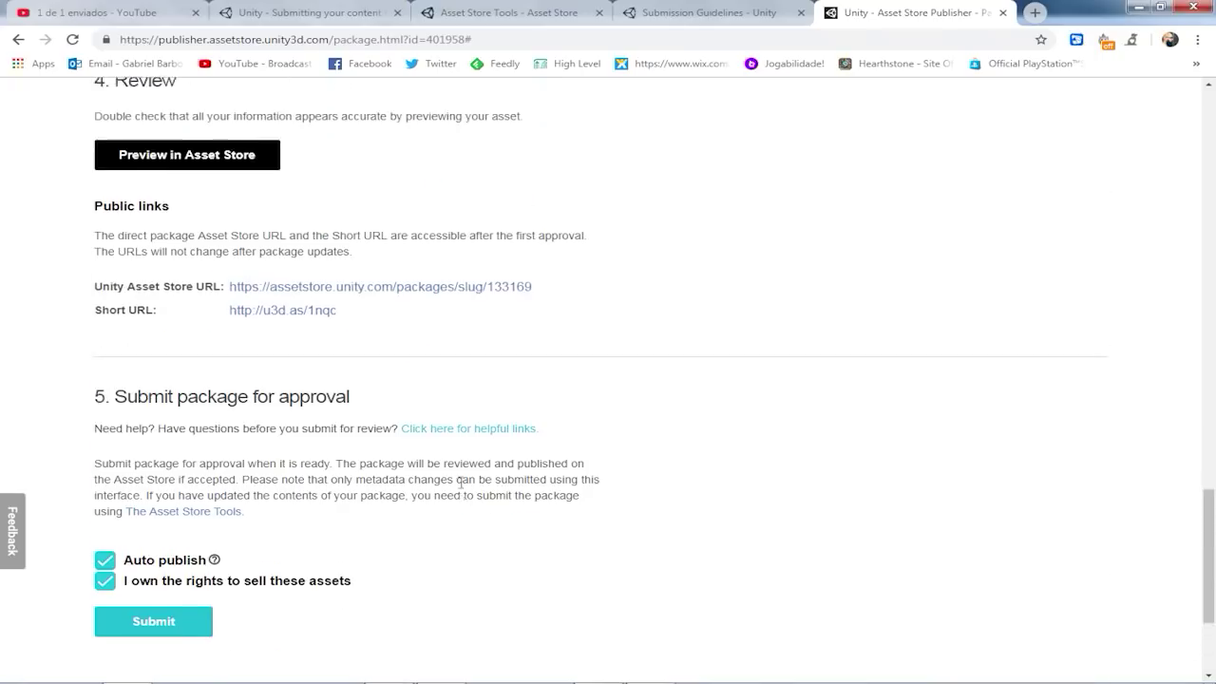
scroll(461, 483, down, 1)
scroll(460, 483, up, 1)
scroll(461, 482, up, 2)
scroll(464, 487, down, 2)
scroll(464, 488, down, 1)
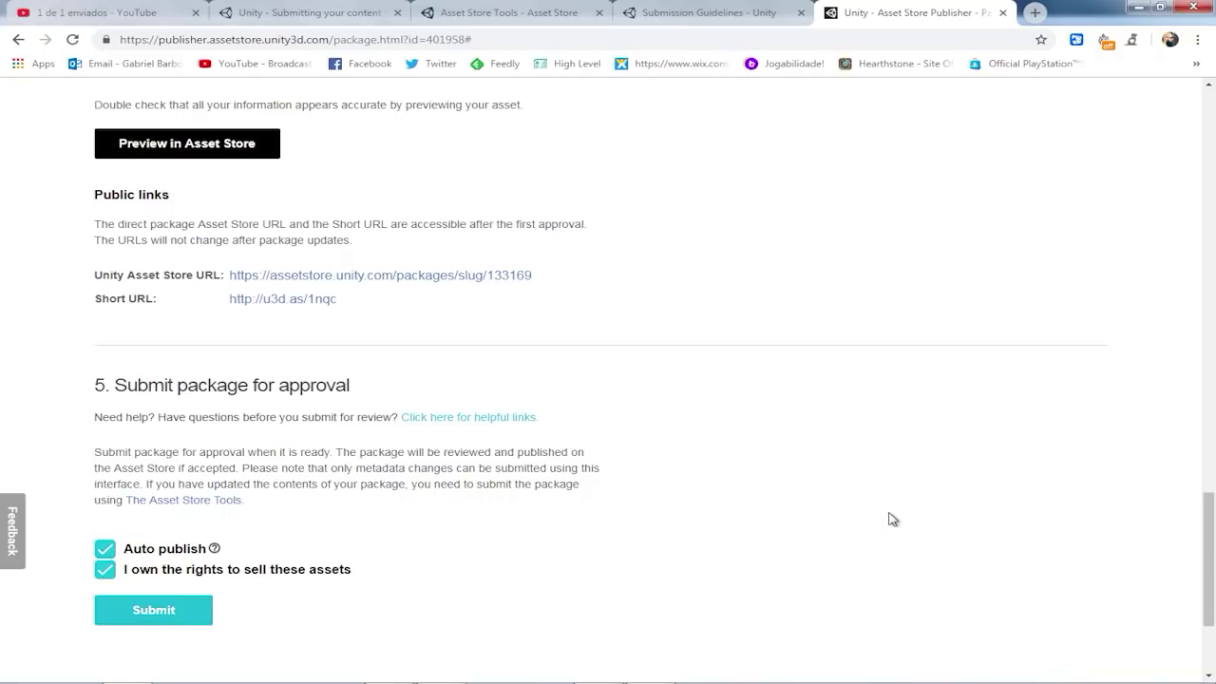
scroll(758, 339, up, 2)
scroll(755, 337, up, 5)
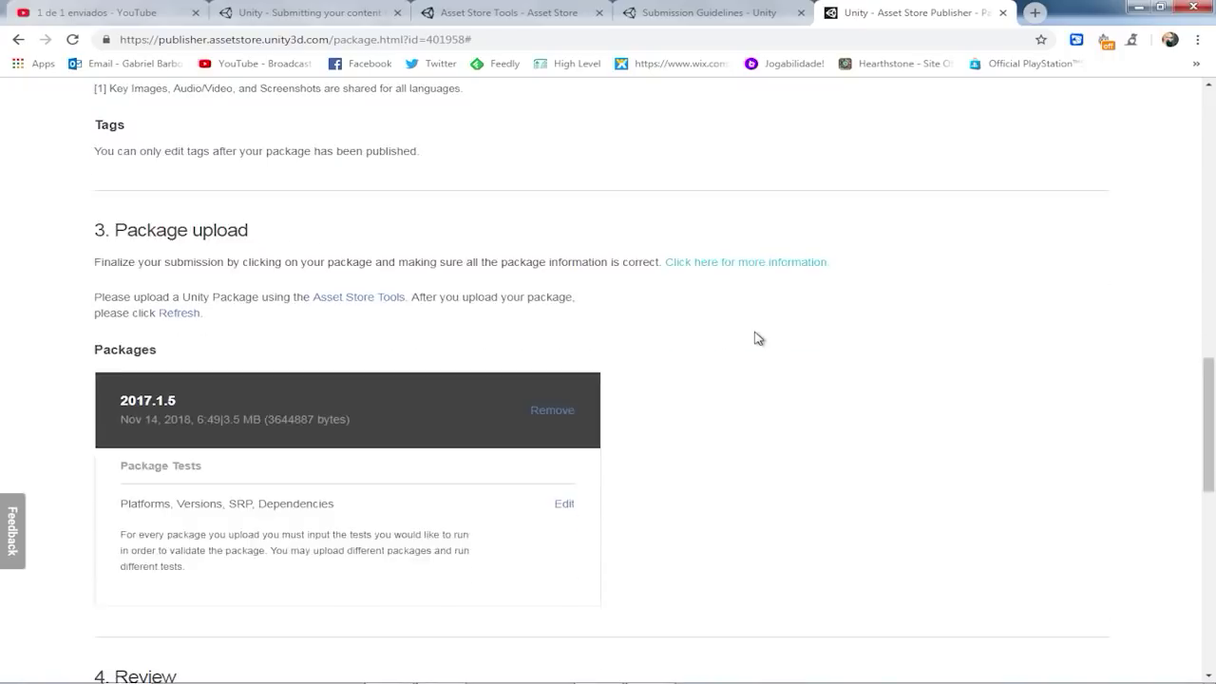
scroll(756, 337, up, 5)
scroll(755, 337, up, 5)
scroll(755, 337, up, 2)
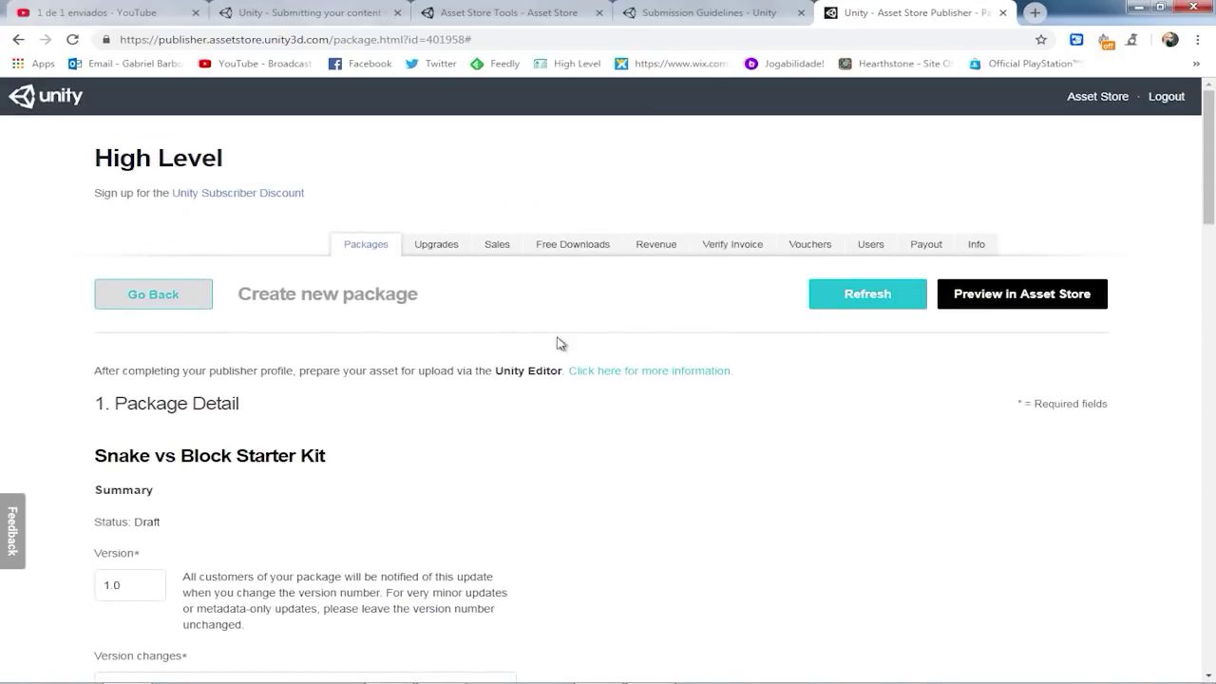
click(367, 249)
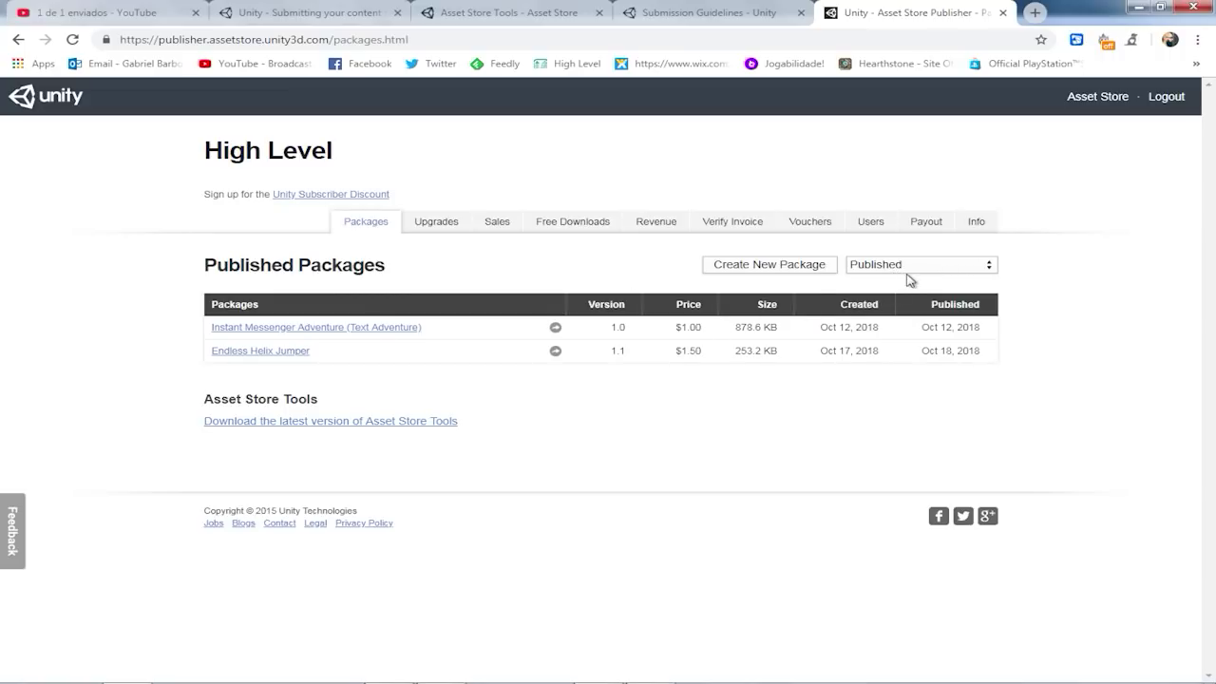
Check the Published/Draft package filter, leave it on Published, and move to the Submission Guidelines page.
click(918, 273)
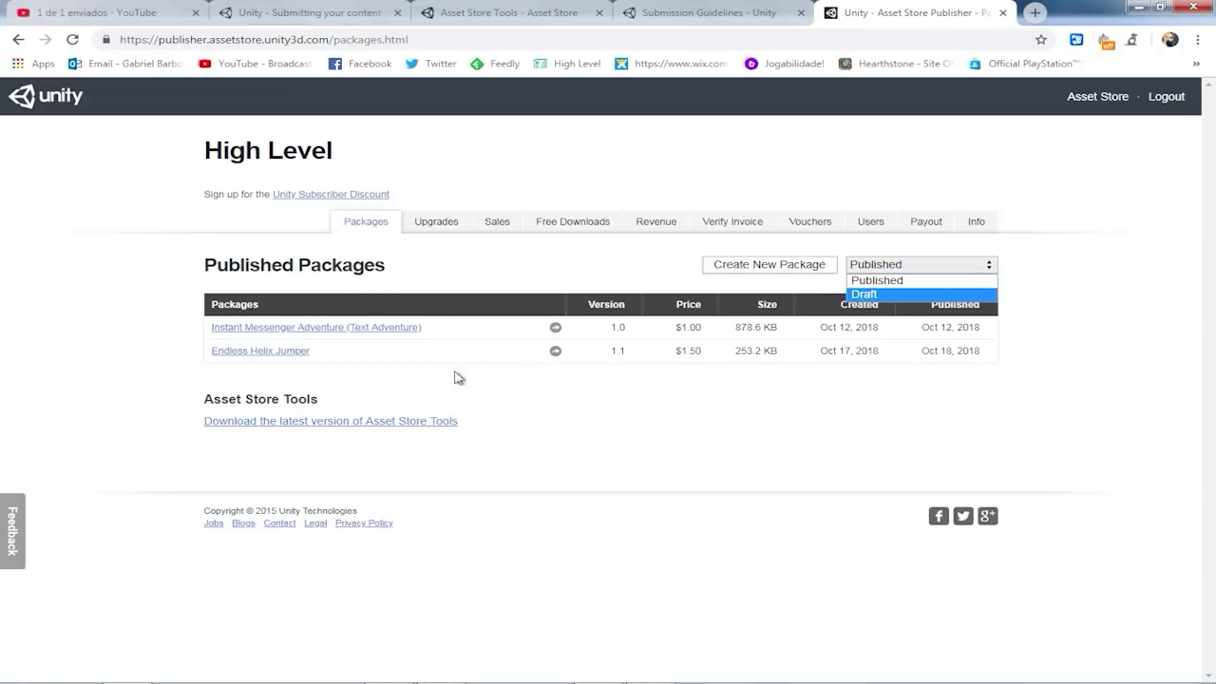
click(534, 404)
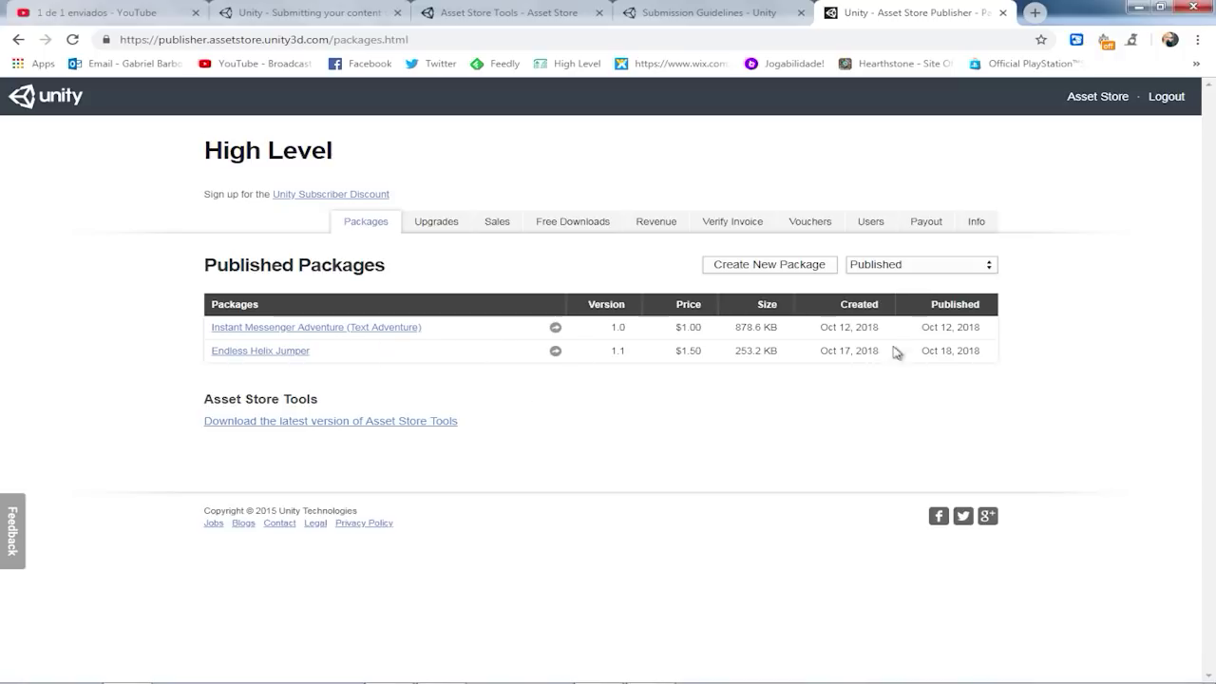
click(912, 273)
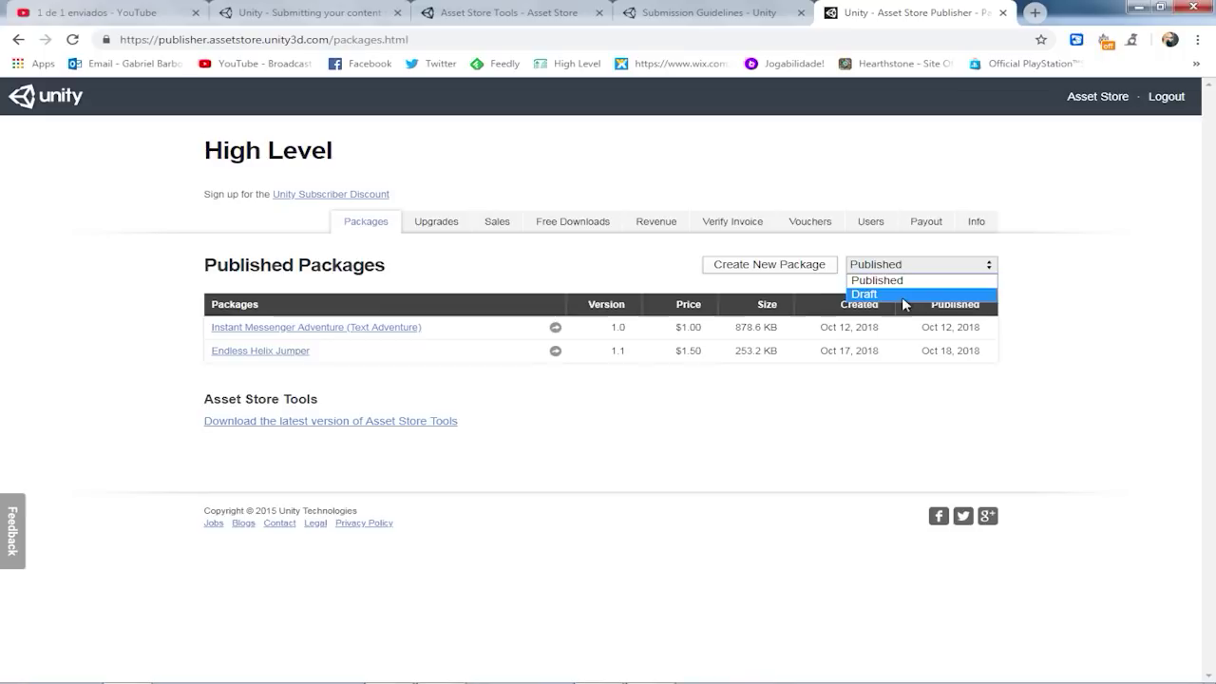
click(902, 268)
click(902, 267)
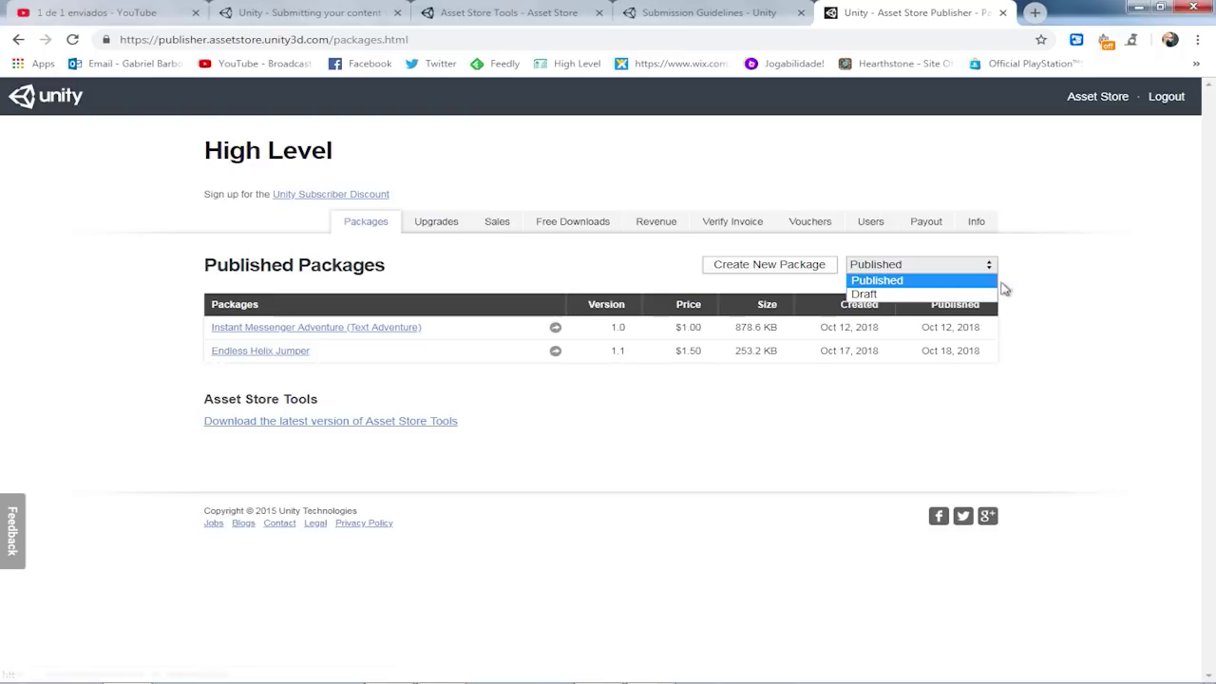
click(1053, 272)
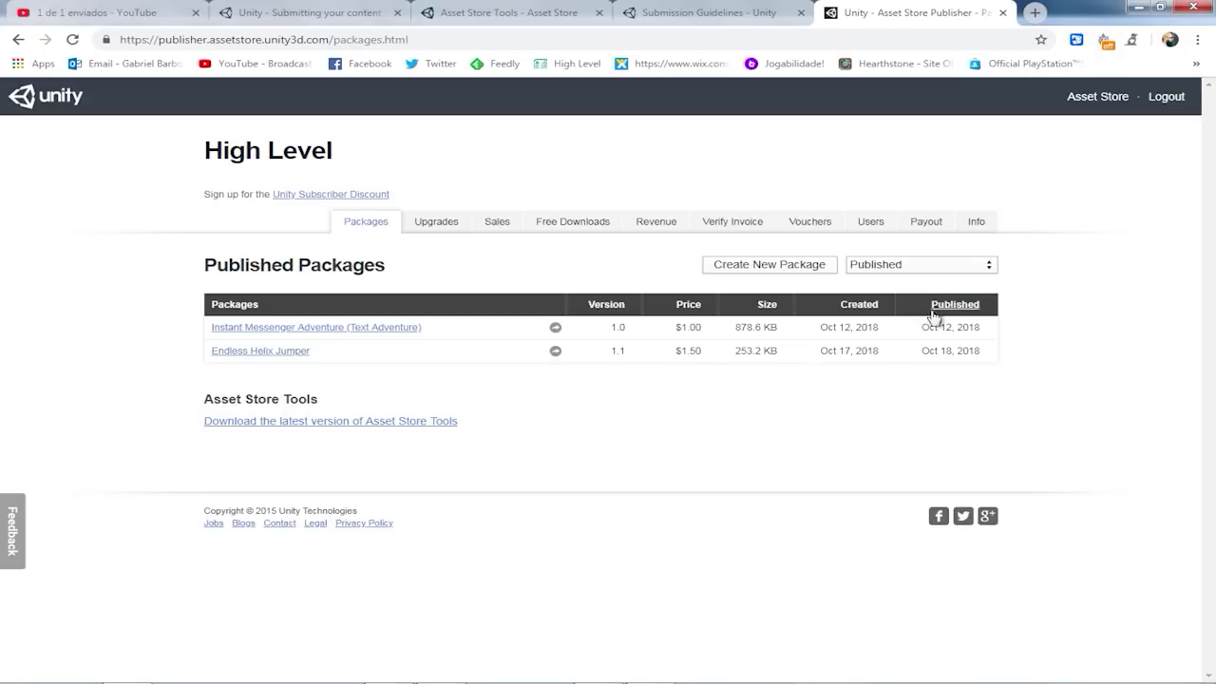
key(ctrl+shift+Tab)
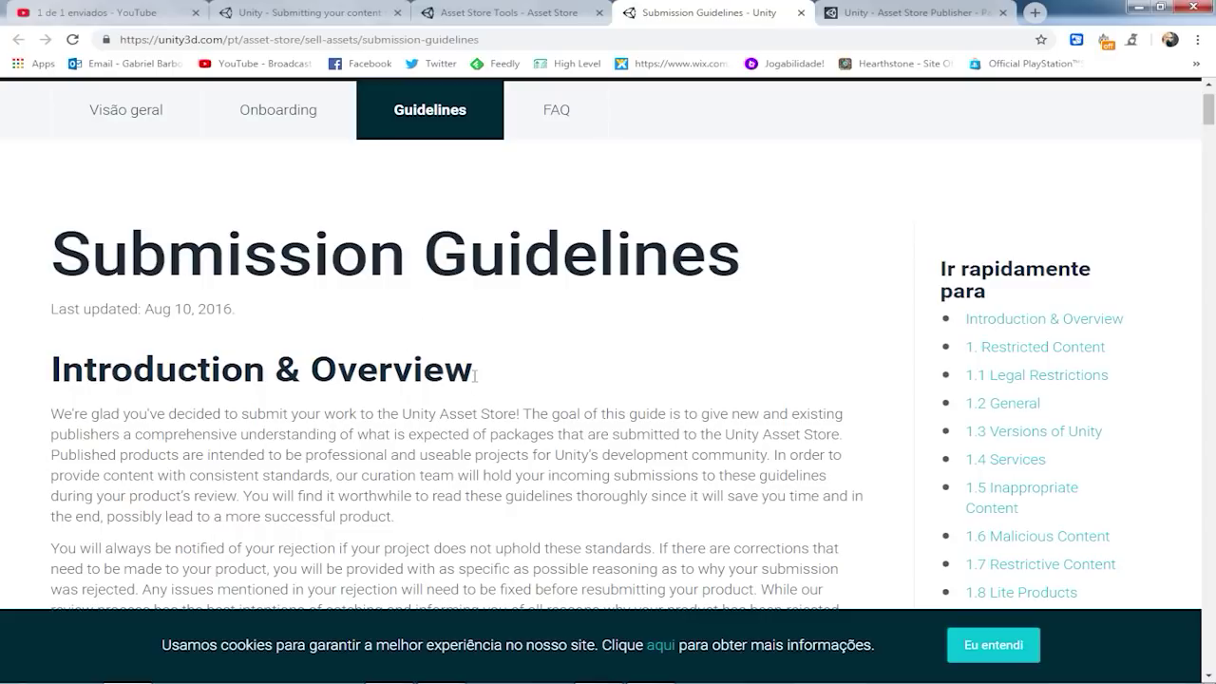
Read the Submission Guidelines from Introduction & Overview down to 4.1 Art Content.
scroll(510, 387, down, 6)
scroll(510, 387, down, 3)
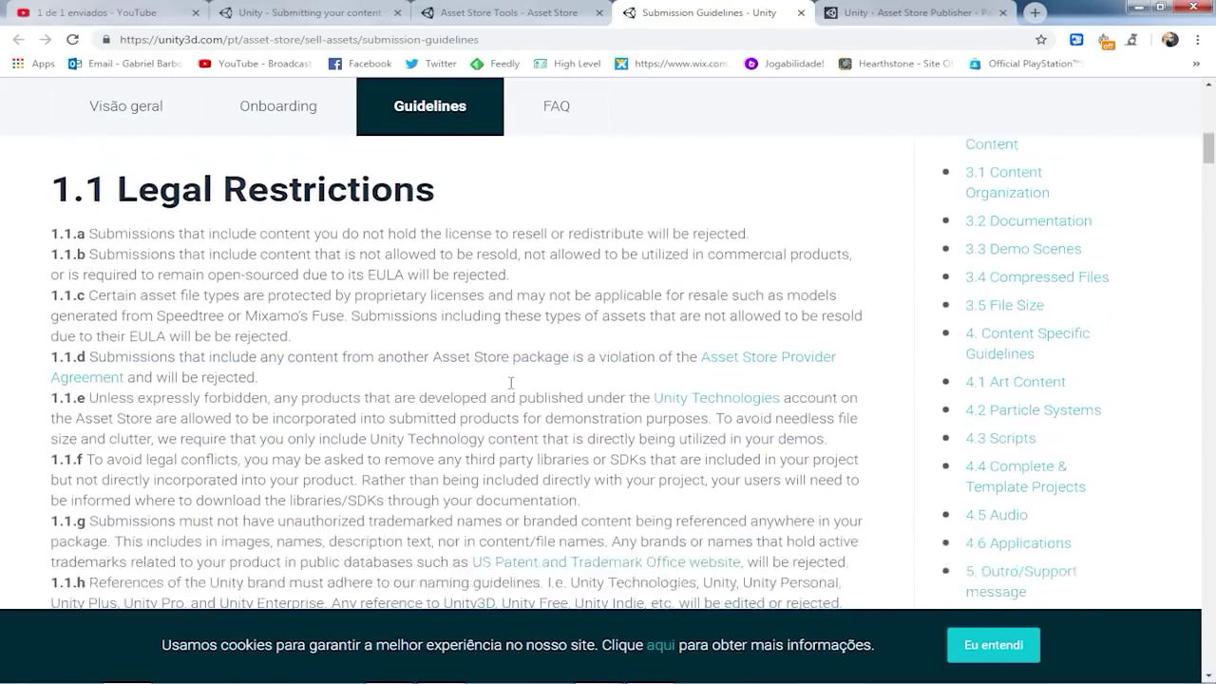
scroll(510, 387, down, 4)
scroll(452, 363, down, 2)
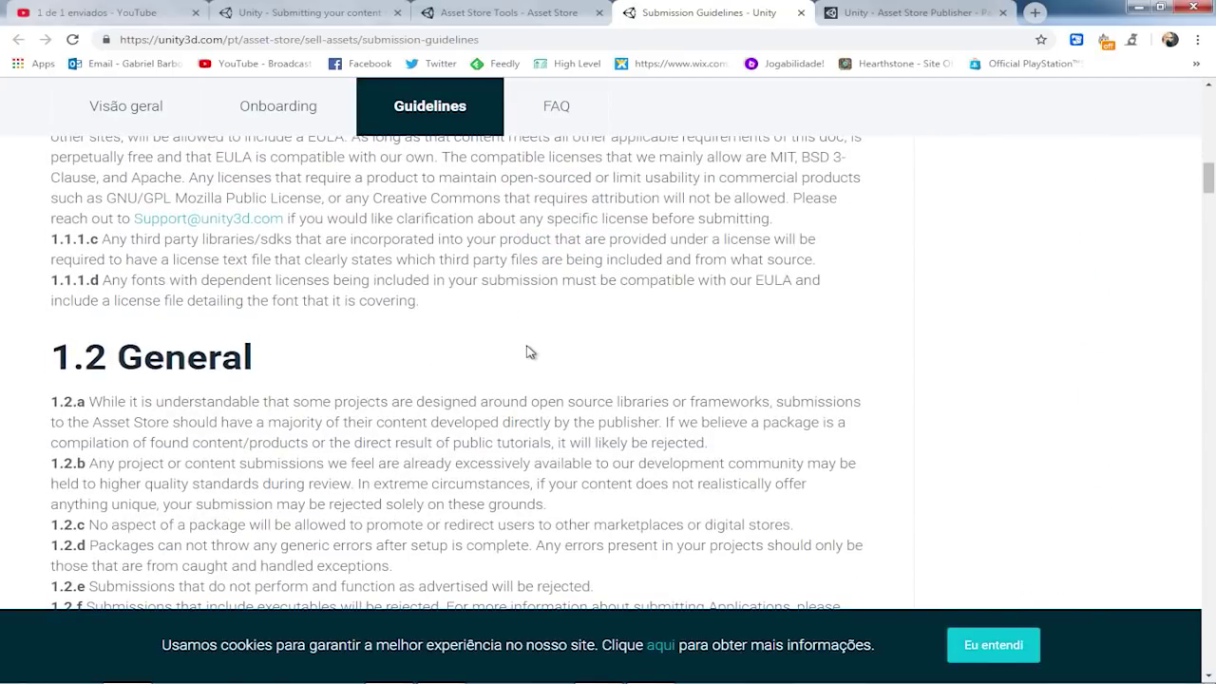
scroll(529, 351, down, 3)
scroll(527, 348, down, 1)
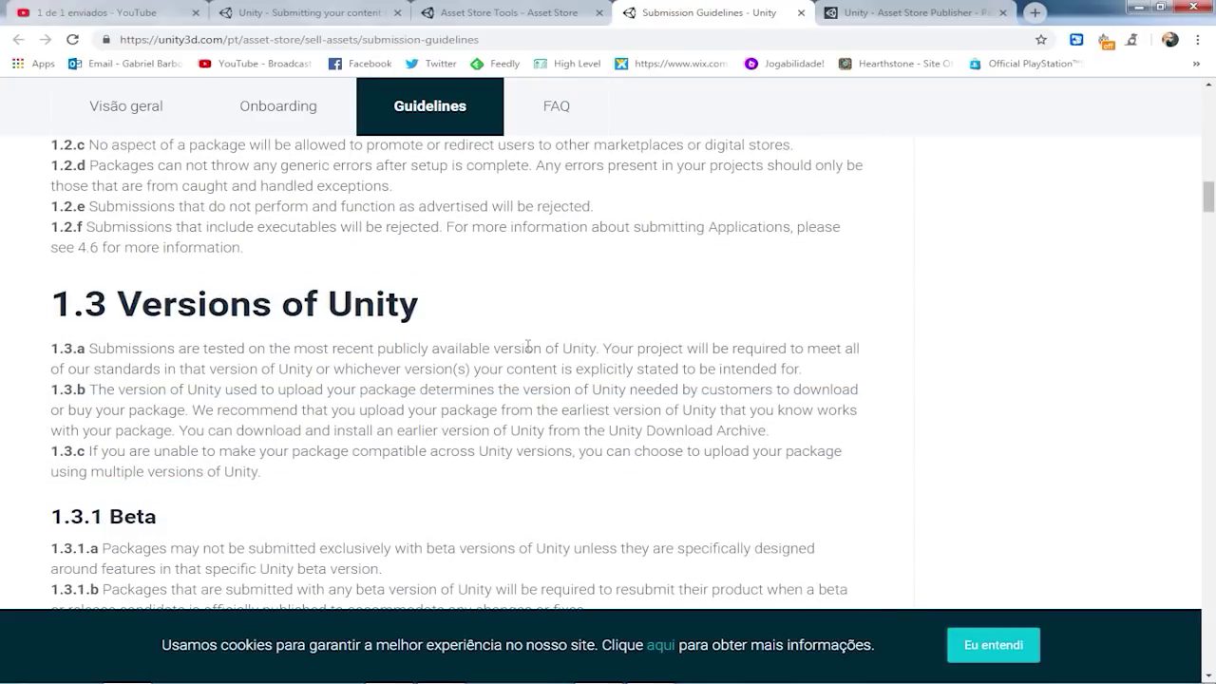
scroll(527, 348, down, 2)
scroll(524, 345, down, 15)
scroll(507, 328, down, 3)
scroll(506, 324, down, 2)
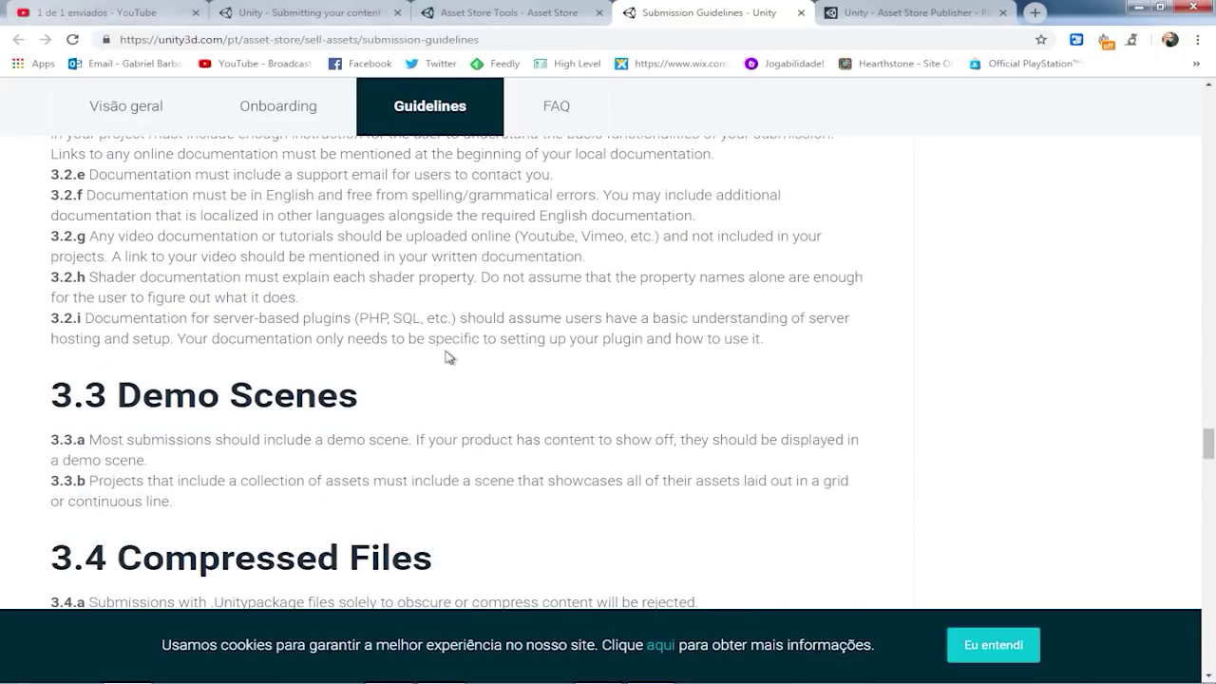
scroll(537, 344, down, 9)
scroll(537, 351, up, 4)
scroll(538, 352, up, 2)
scroll(537, 350, down, 2)
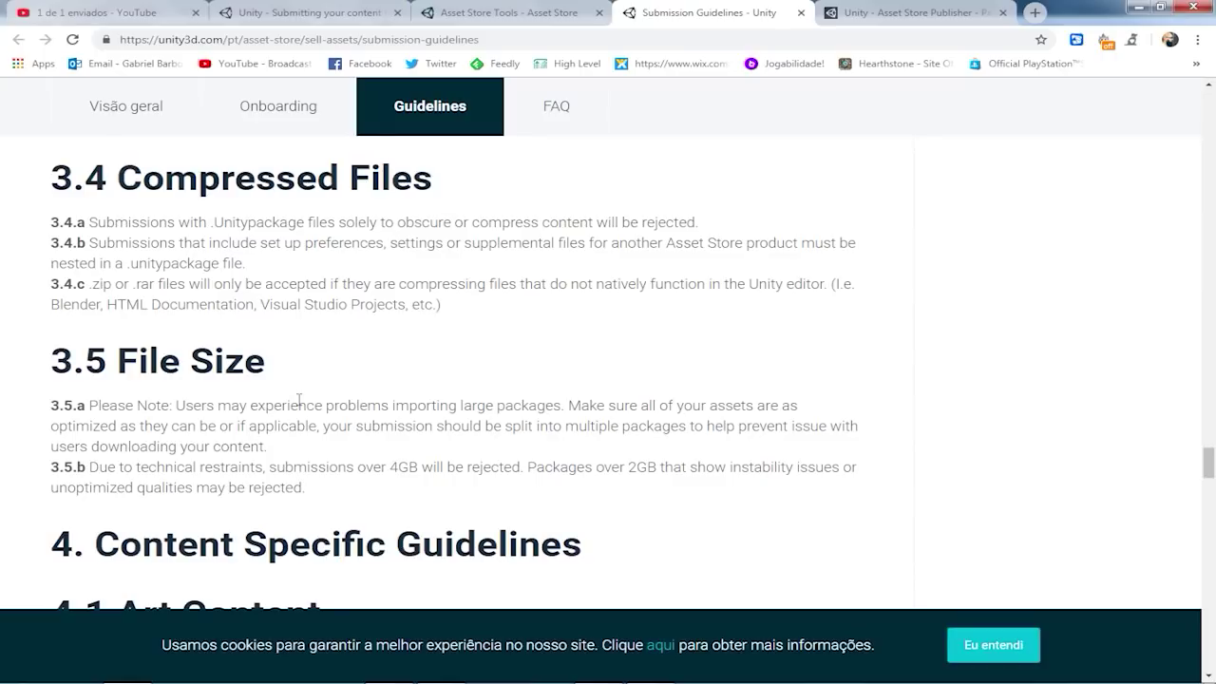
scroll(565, 281, down, 3)
scroll(564, 281, down, 1)
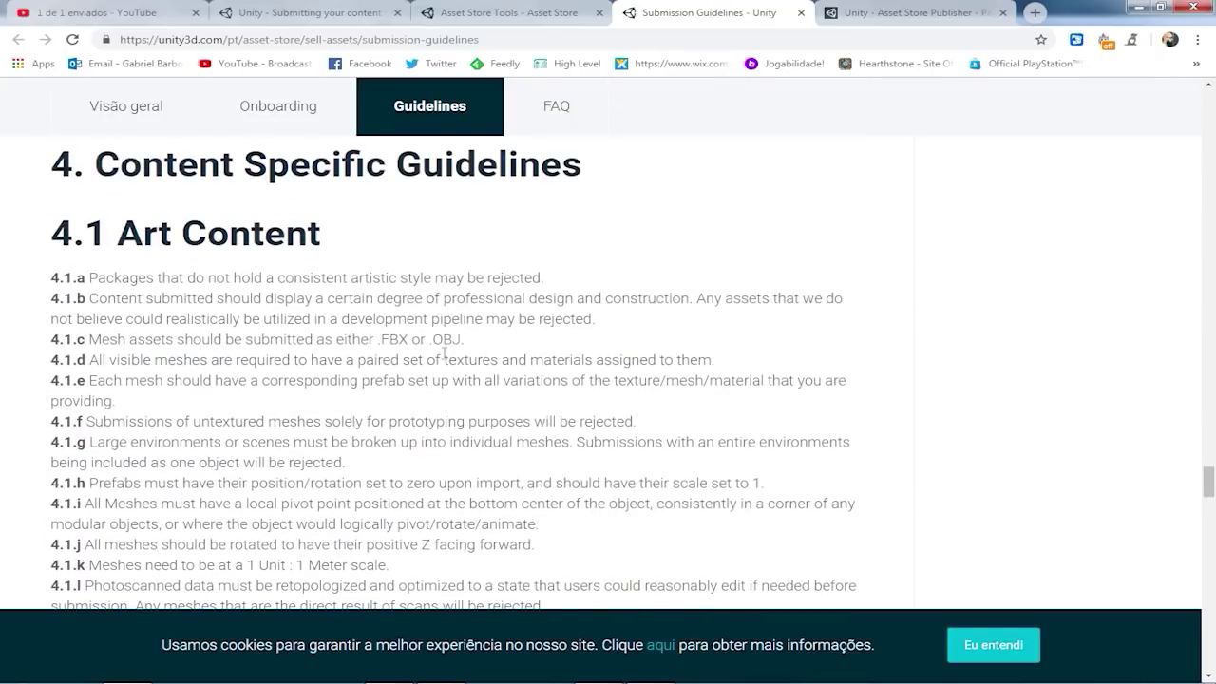
scroll(321, 334, down, 1)
scroll(380, 345, down, 2)
scroll(437, 351, up, 5)
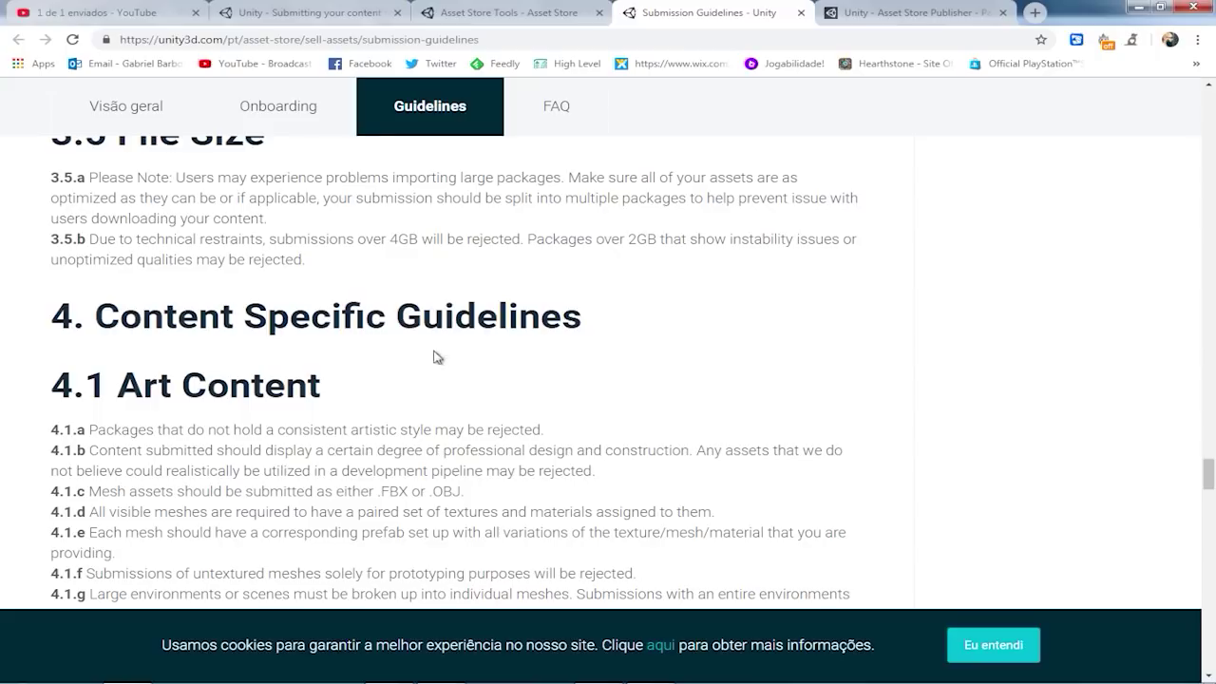
Highlight the mesh and prefab rules in 4.1 Art Content.
drag(323, 385, 137, 385)
scroll(372, 366, down, 3)
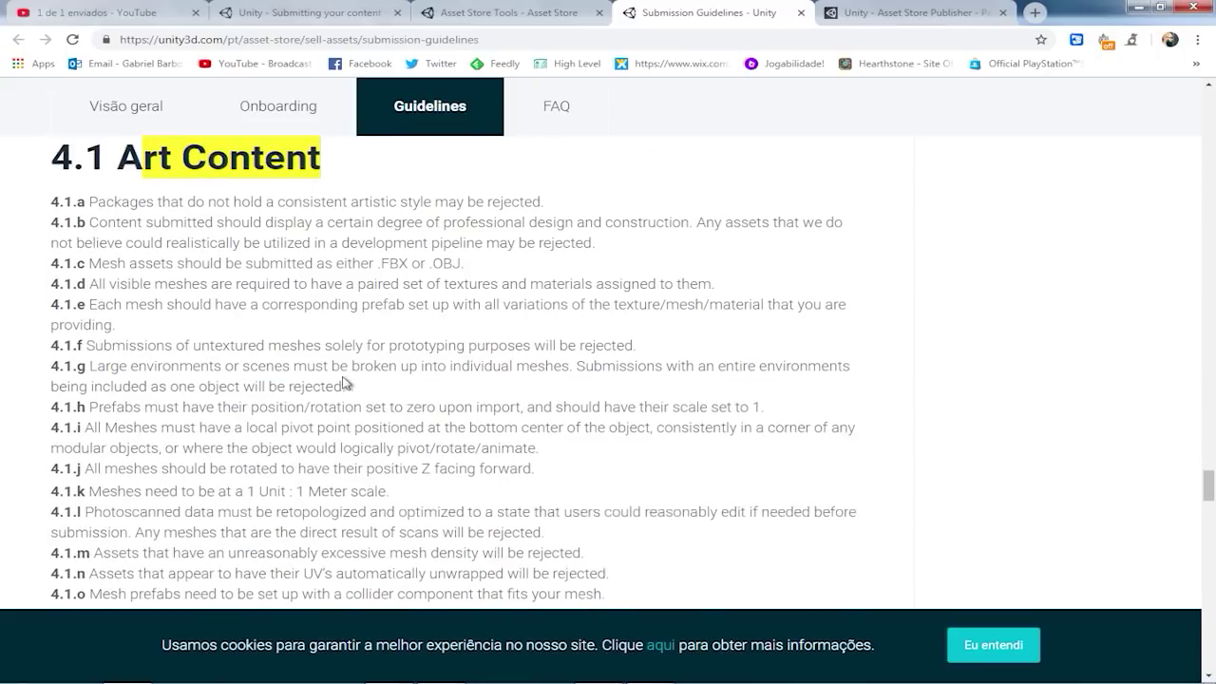
drag(313, 263, 545, 365)
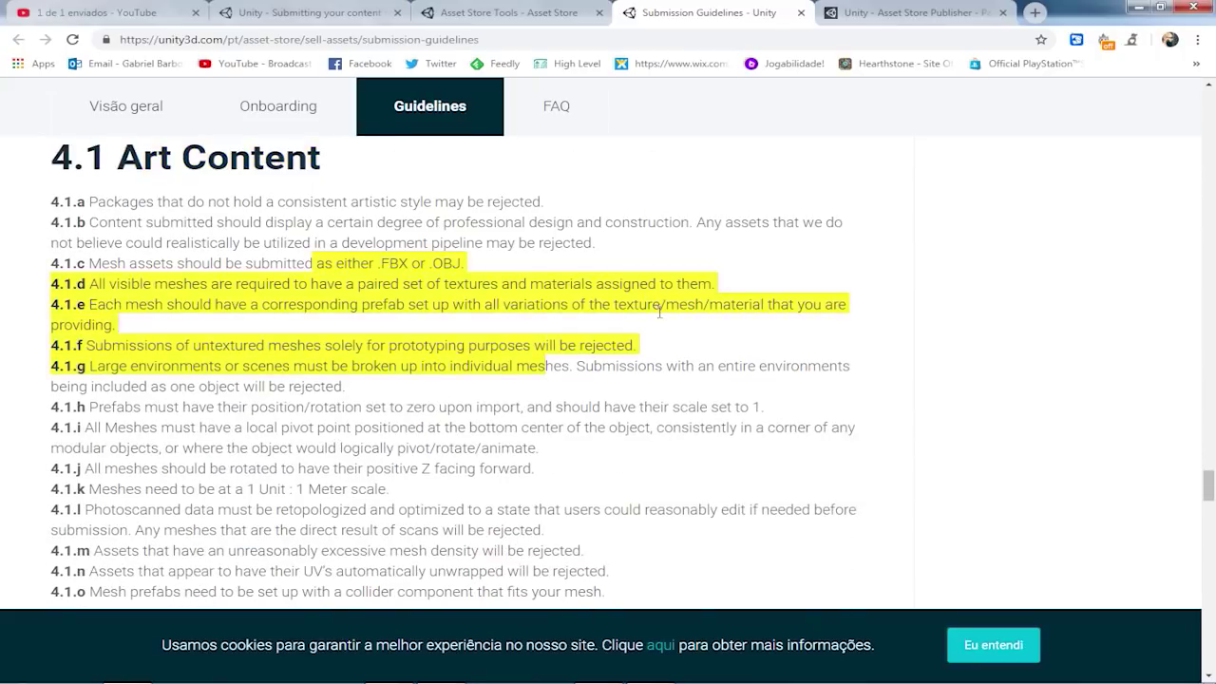
Read on to 4.6 Applications and 5. Outro, briefly marking the Asset Store contact address.
scroll(658, 313, down, 3)
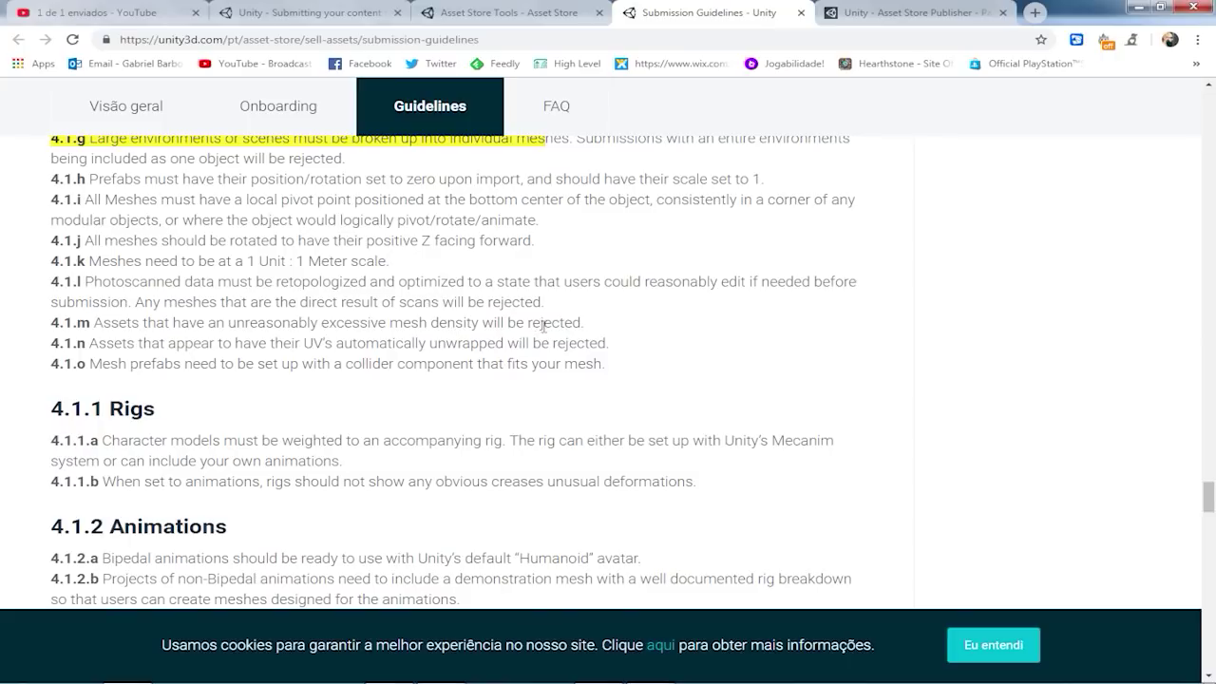
scroll(245, 329, down, 2)
scroll(321, 328, down, 1)
scroll(320, 323, down, 4)
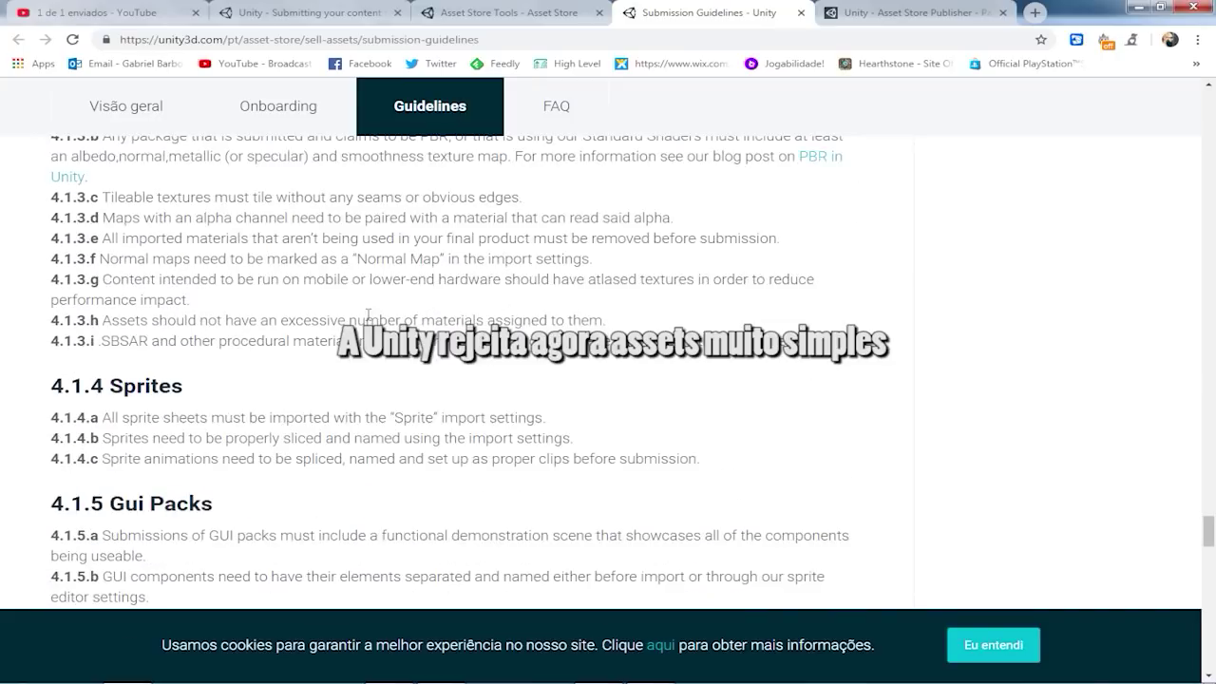
scroll(367, 315, down, 2)
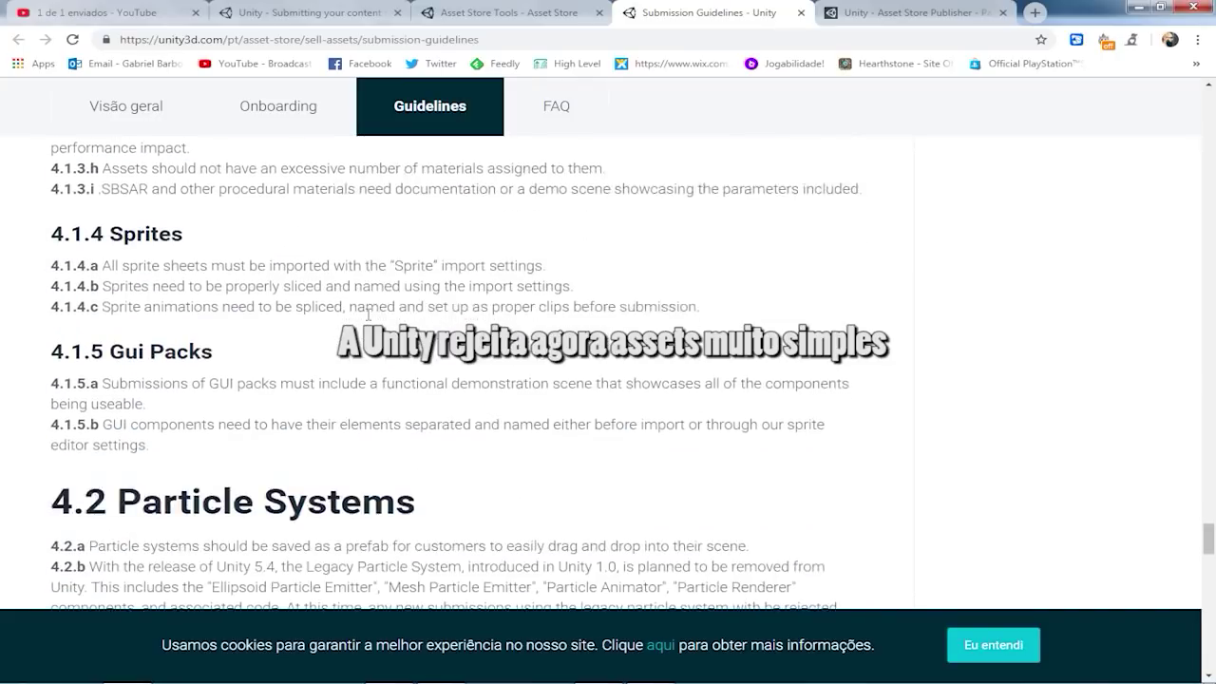
scroll(367, 314, down, 10)
scroll(371, 321, down, 5)
scroll(369, 319, down, 4)
scroll(366, 318, down, 4)
scroll(421, 320, up, 2)
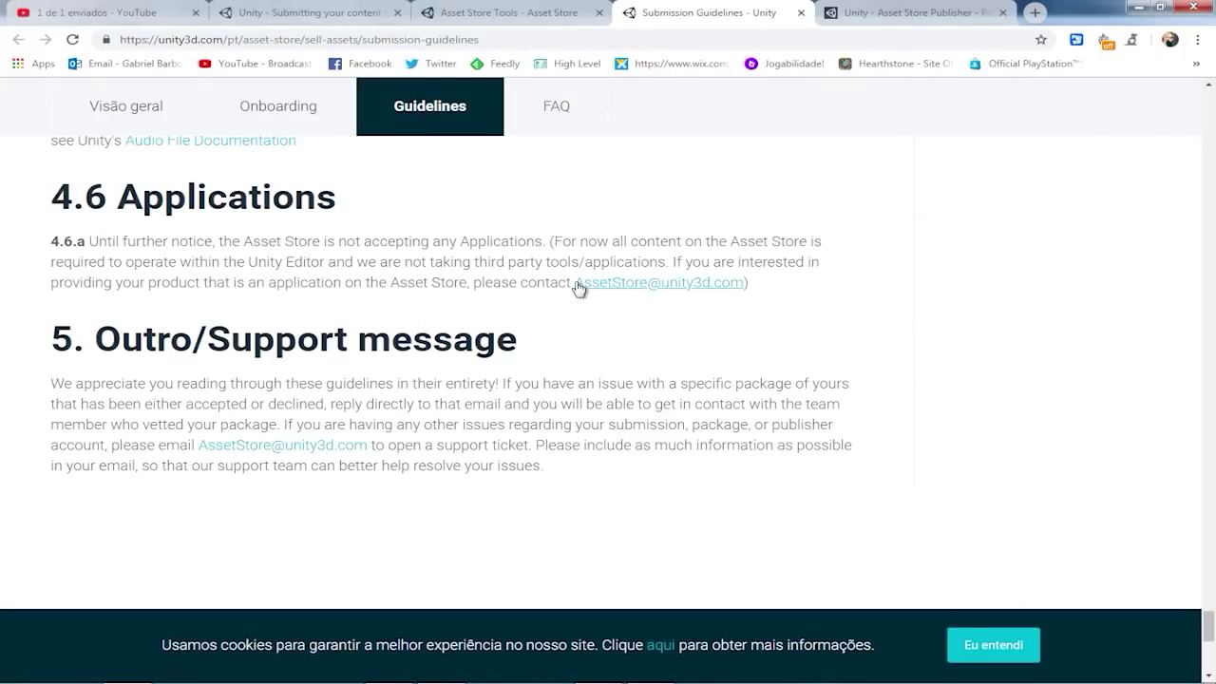
drag(574, 282, 744, 282)
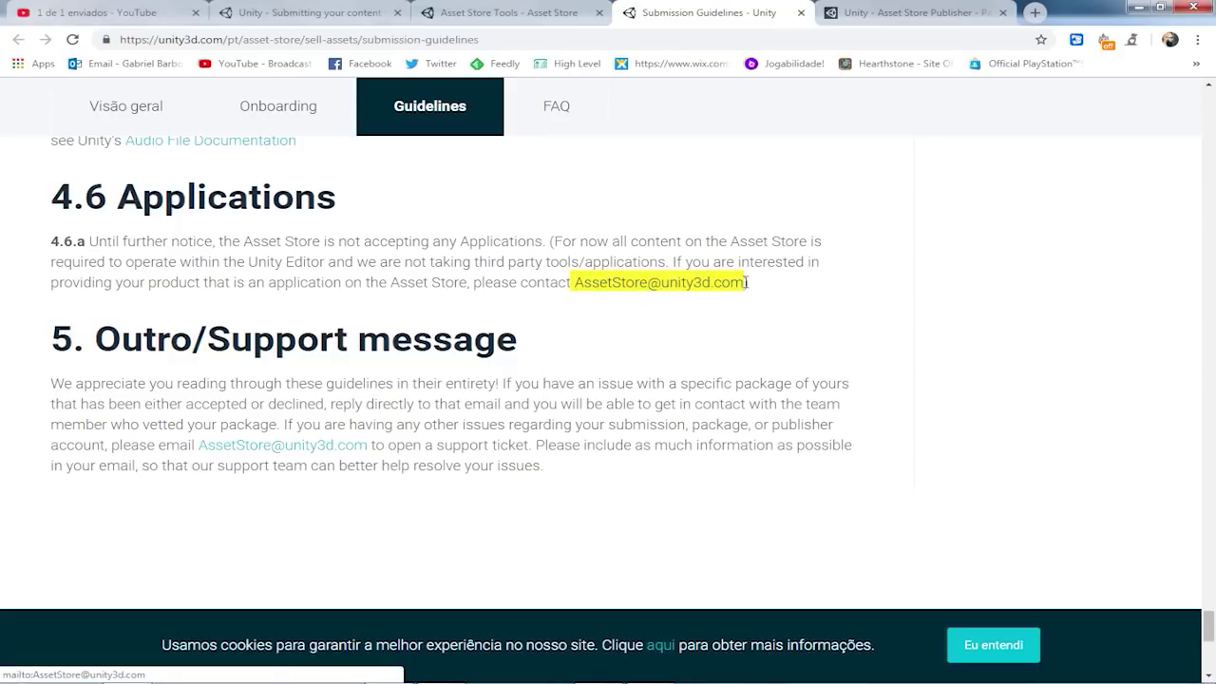
click(826, 280)
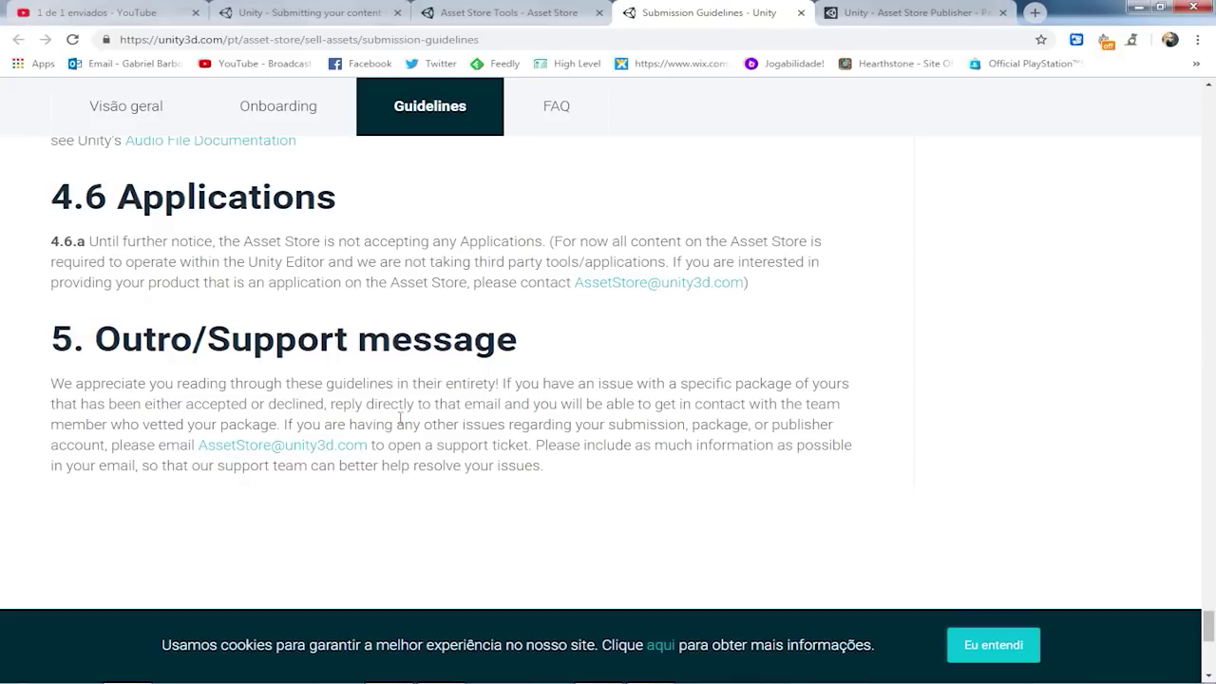
Scroll back up to section 4.4, then return to the Unity Editor's Snake Blocks project.
scroll(400, 418, up, 2)
scroll(400, 418, up, 8)
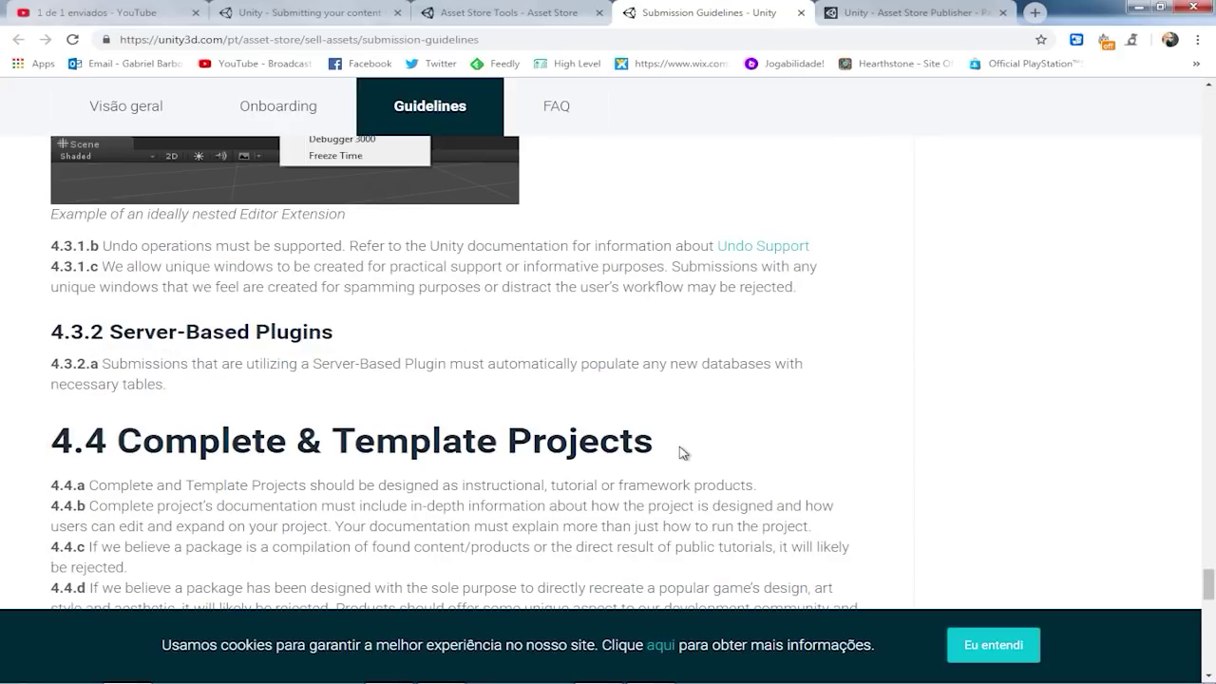
click(390, 670)
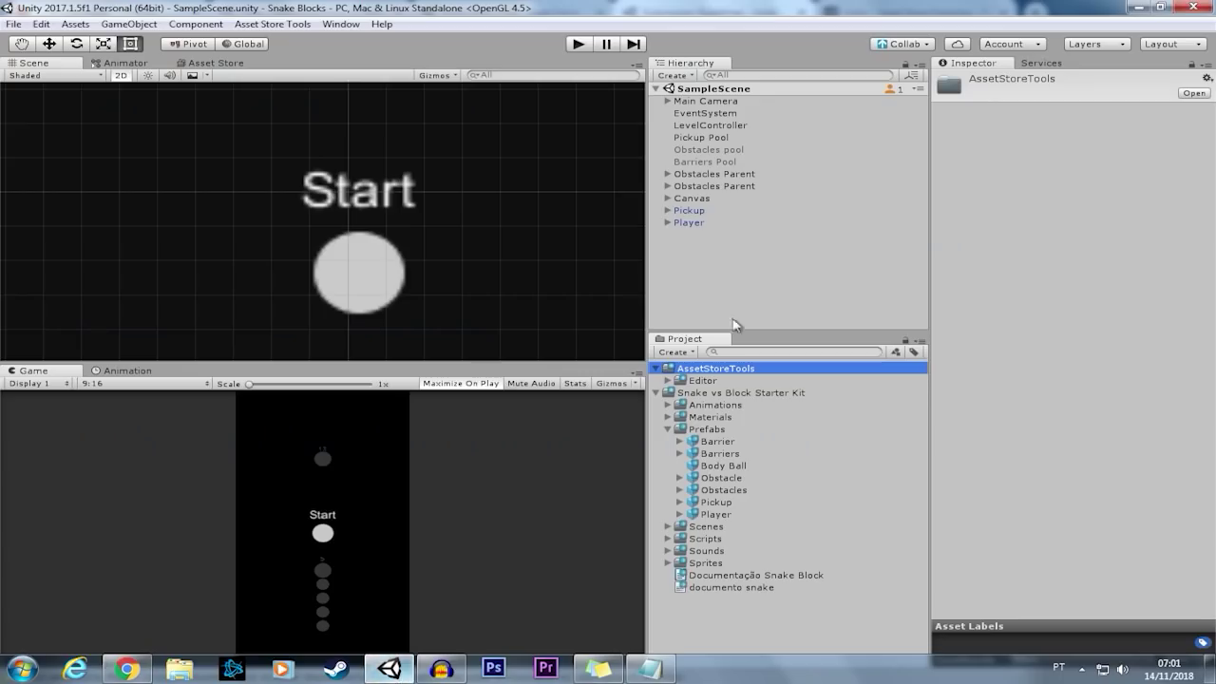